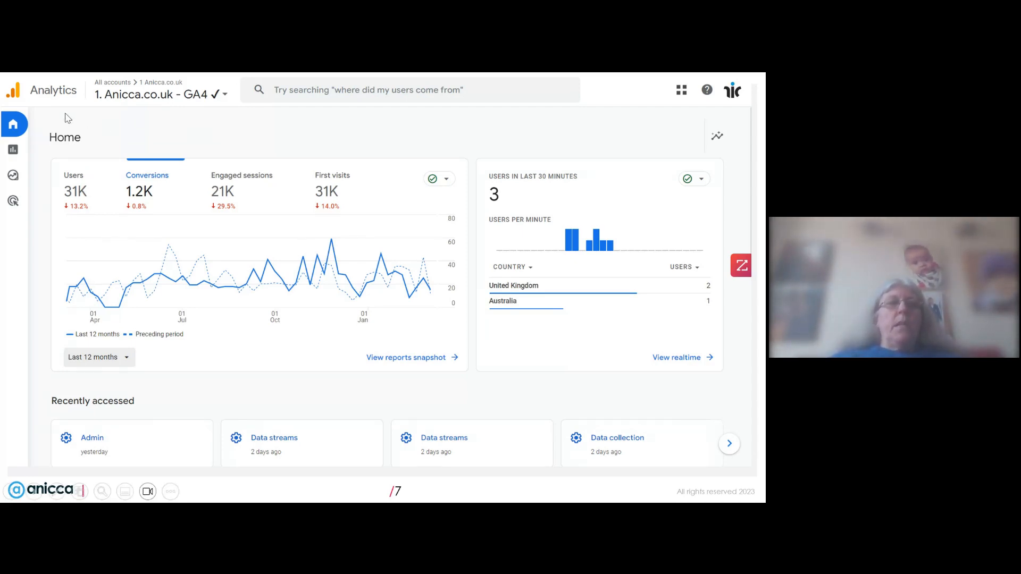
- Advance the presentation through the GA4 home, navigation and report menu slides up to the fully revealed slide 13
left_click(94, 352)
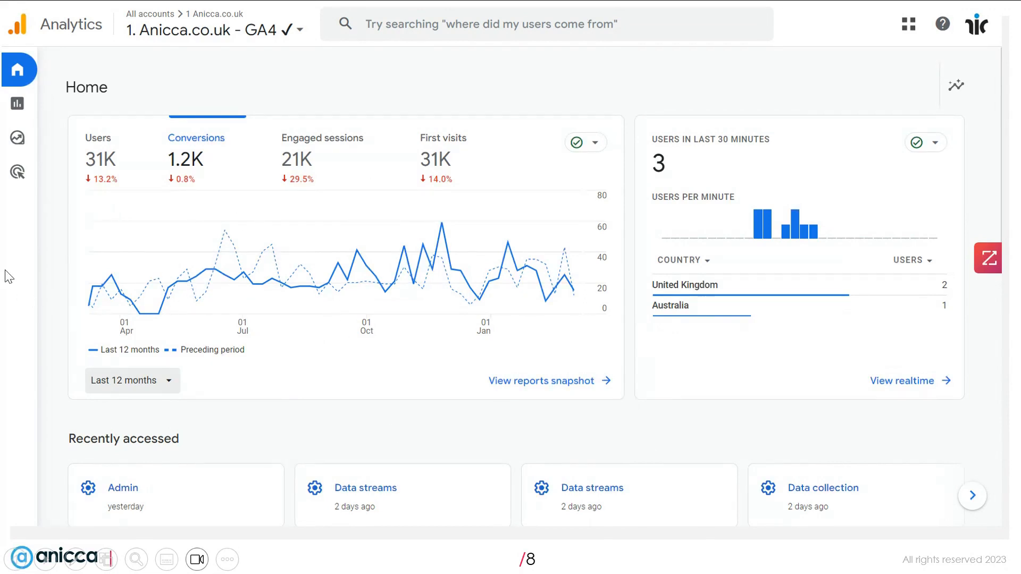
mouse_move(6, 241)
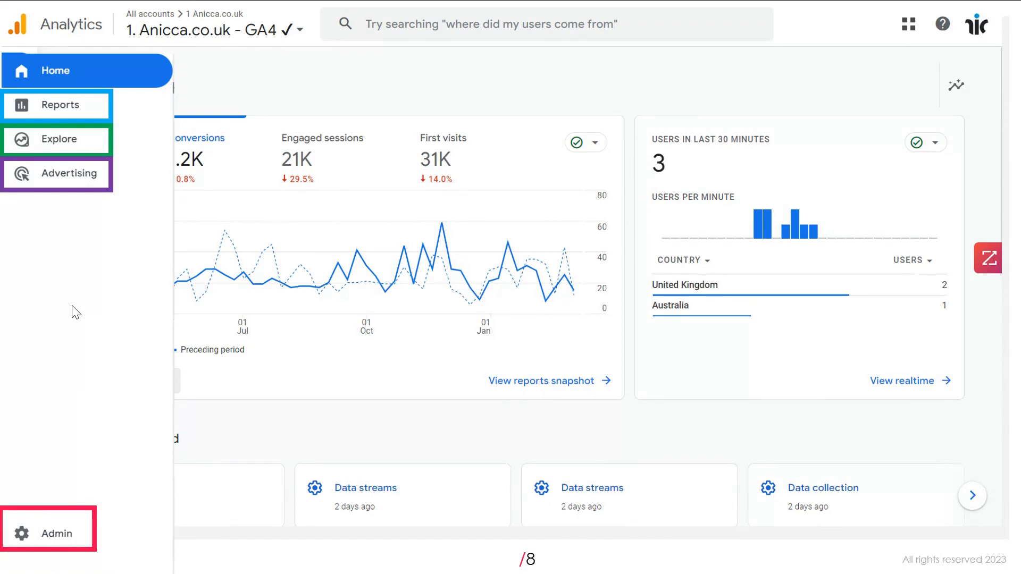
key("Right")
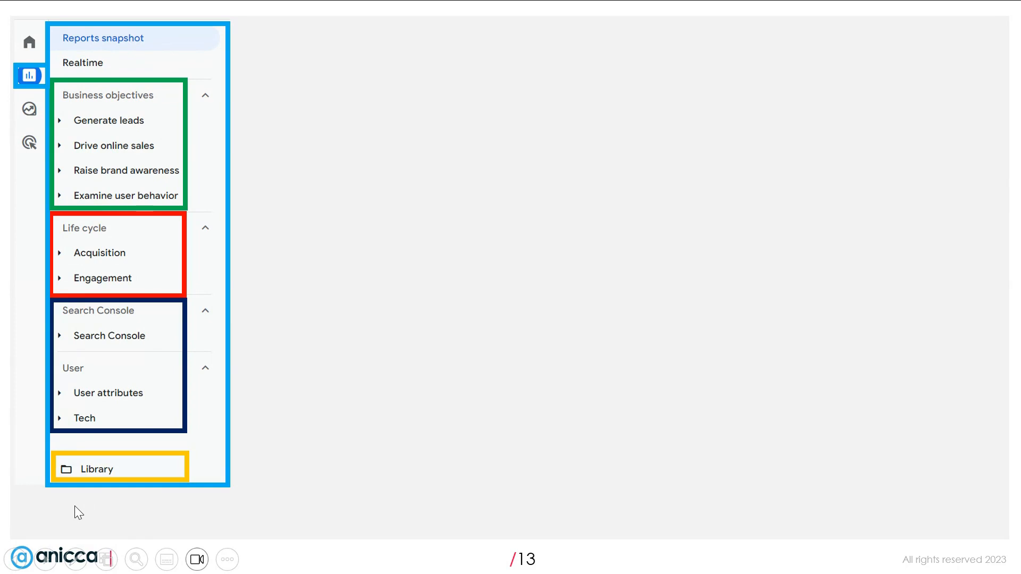
left_click(489, 384)
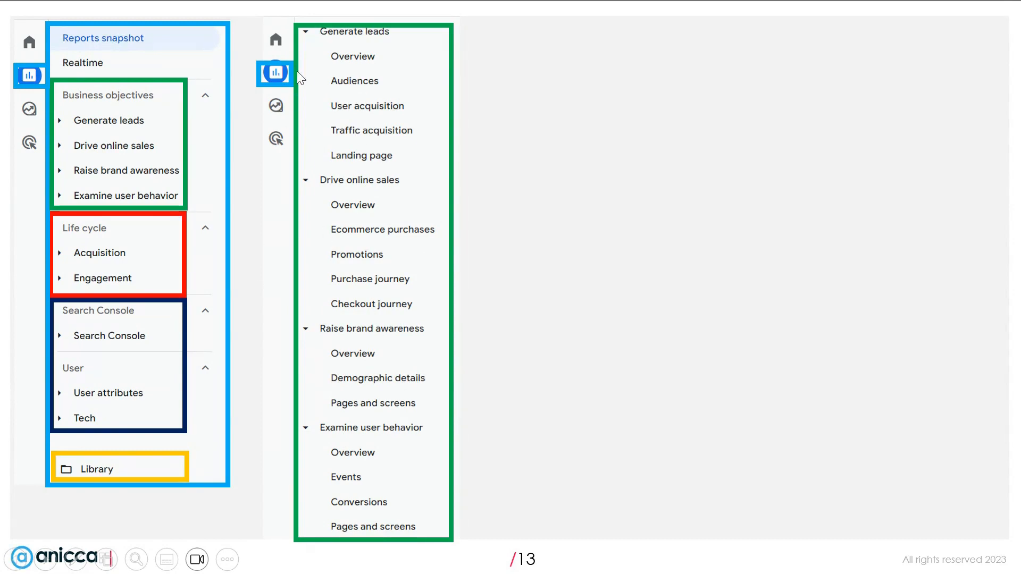
left_click(267, 287)
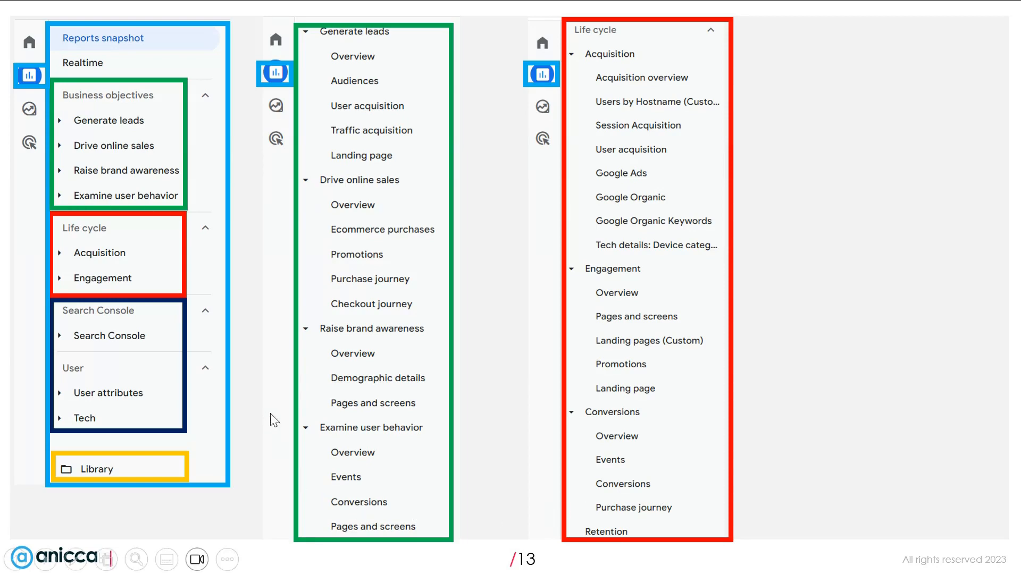
left_click(528, 446)
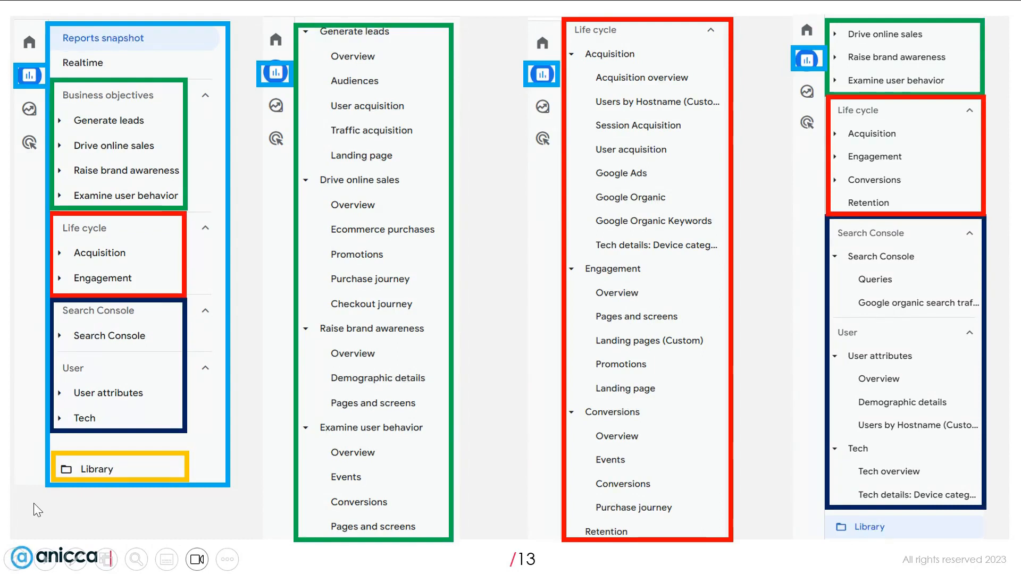
- End the slide show and switch to the Chrome window showing Google Analytics, enlarged to fill the screen
key("Escape")
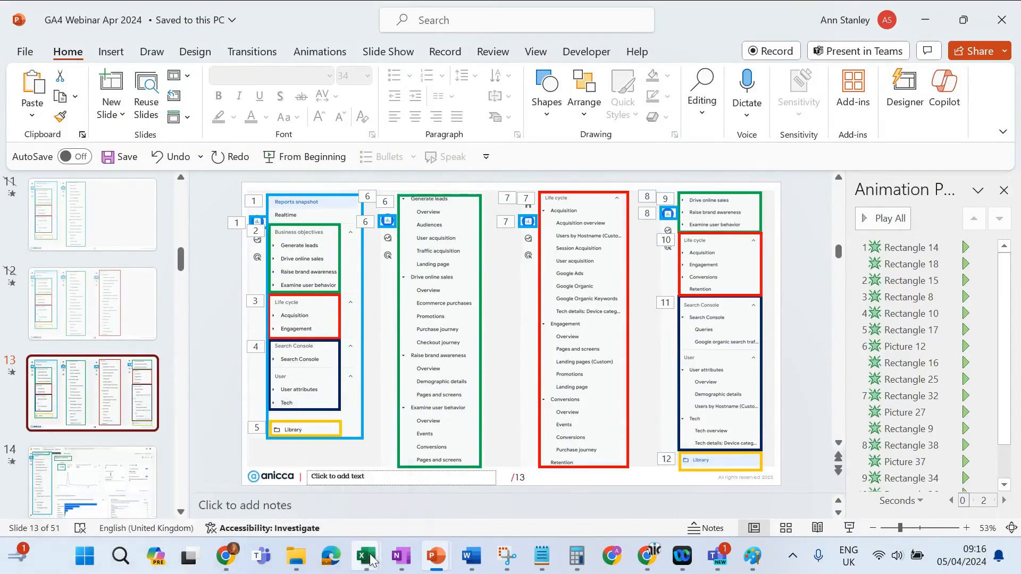
left_click(647, 564)
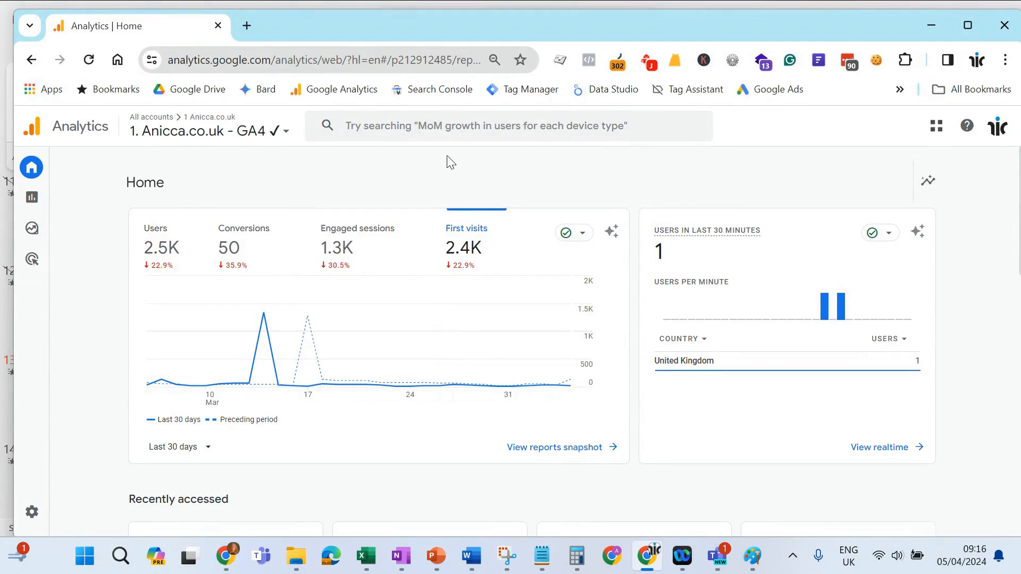
left_click(967, 26)
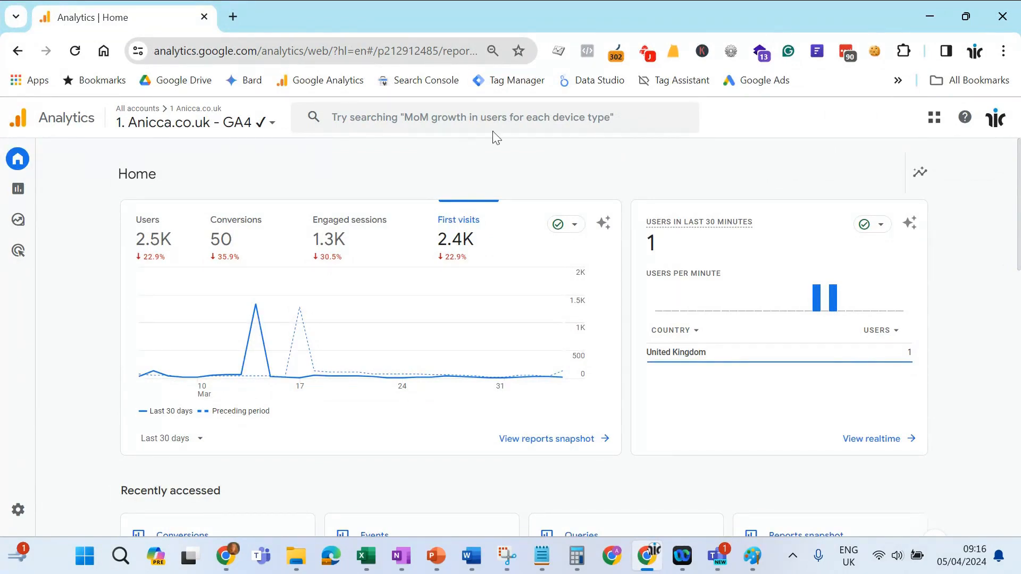
- Load analytics.google.com in a second browser tab, removing the rest of the autocompleted address
left_click(232, 18)
left_click(201, 56)
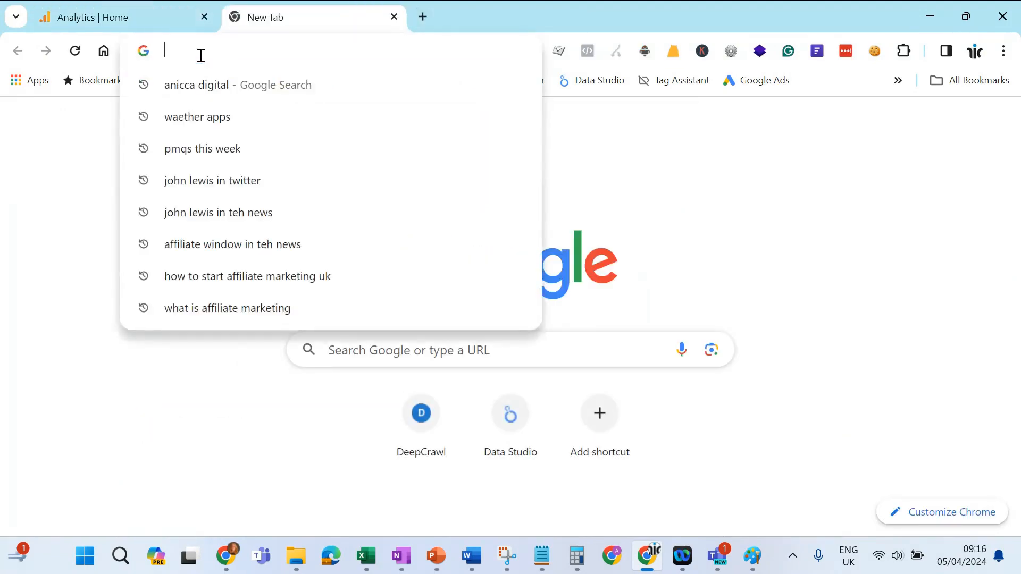
type("analy")
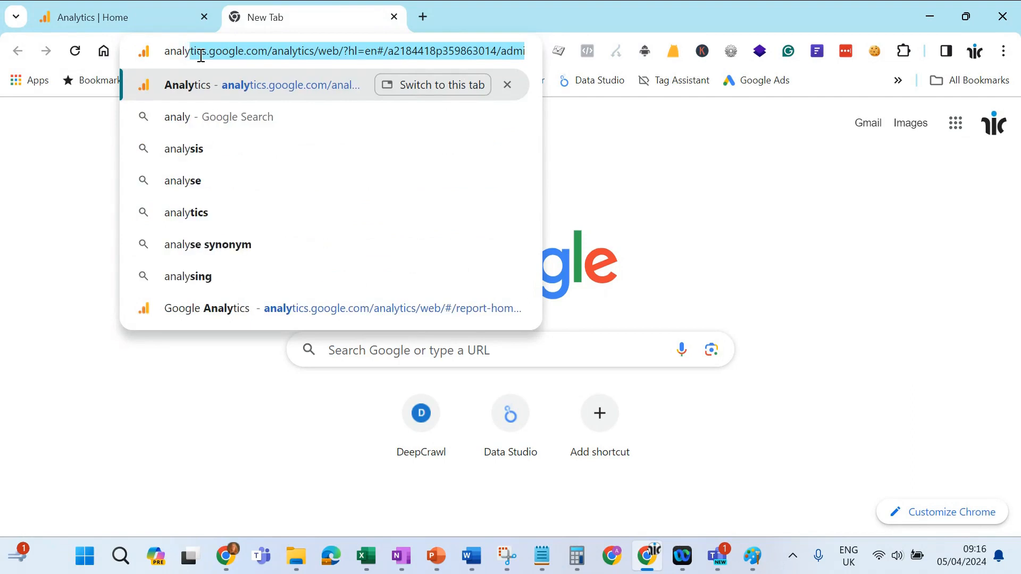
type("t")
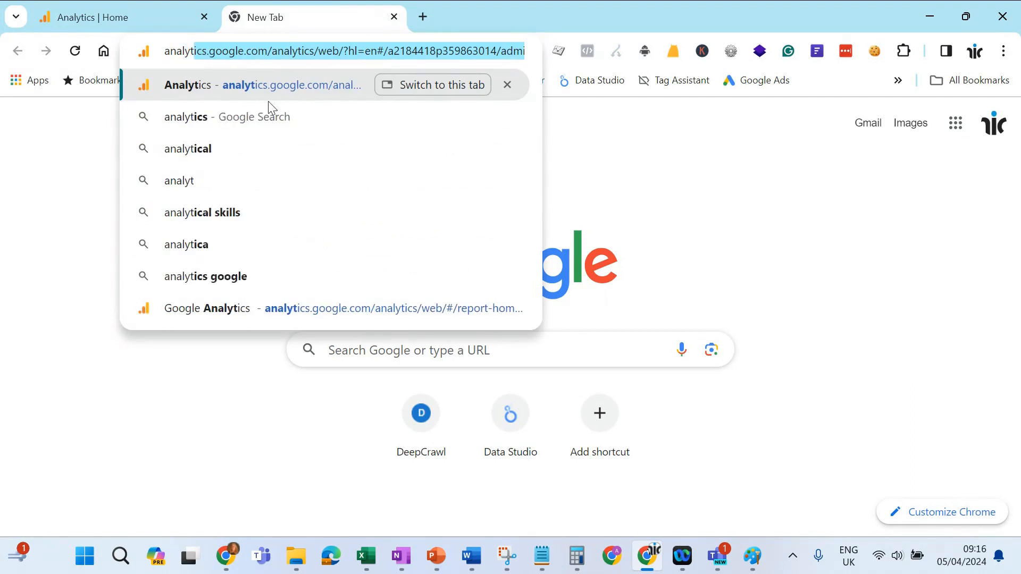
left_click(270, 51)
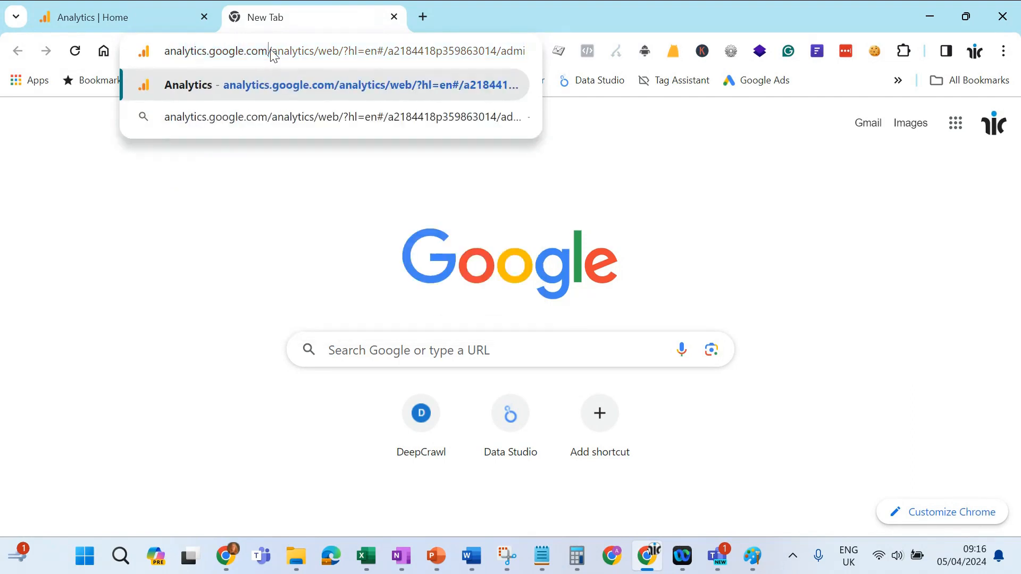
left_click_drag(275, 55, 576, 51)
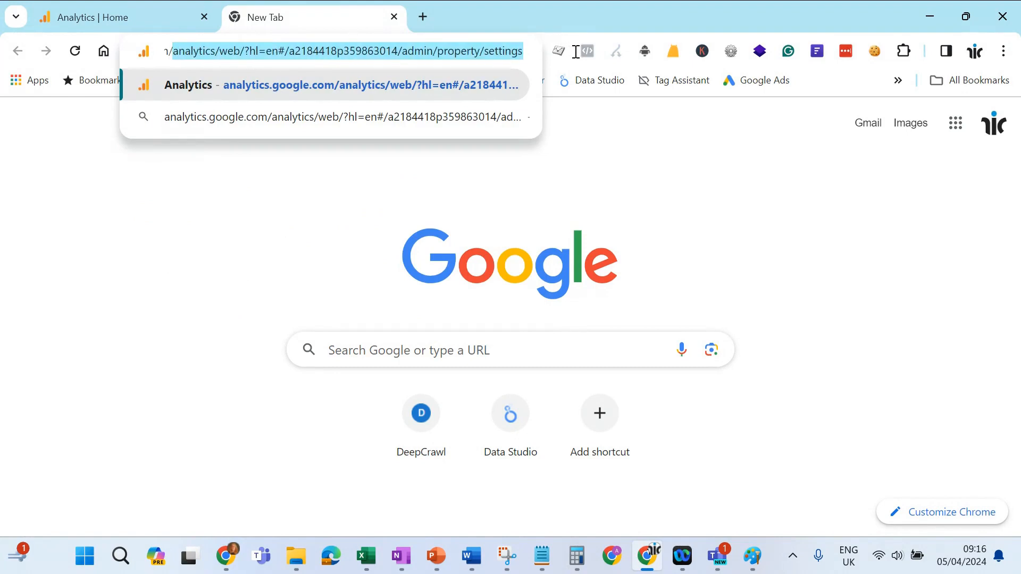
key("BackSpace")
key("Return")
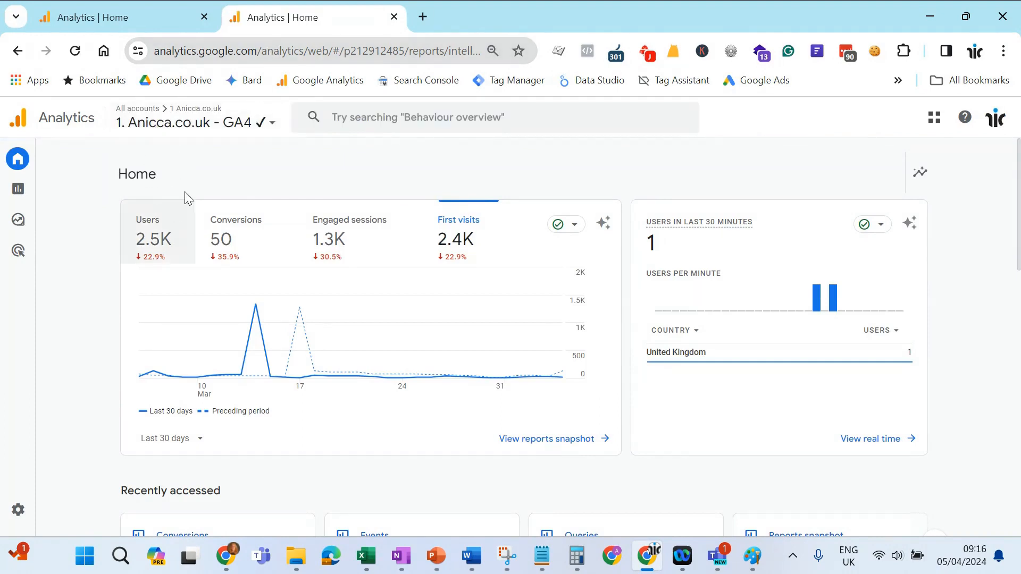
left_click(91, 22)
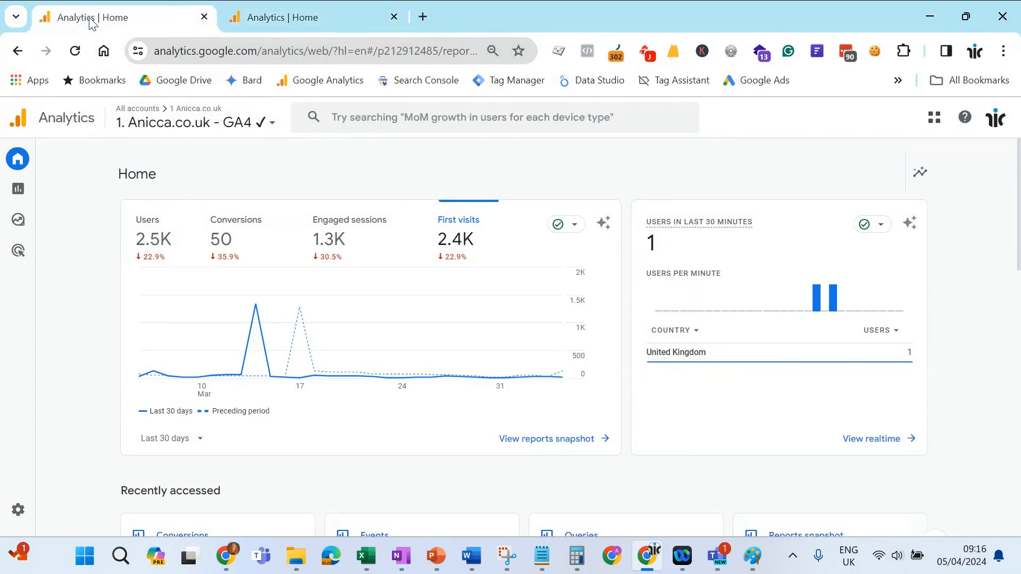
left_click(251, 21)
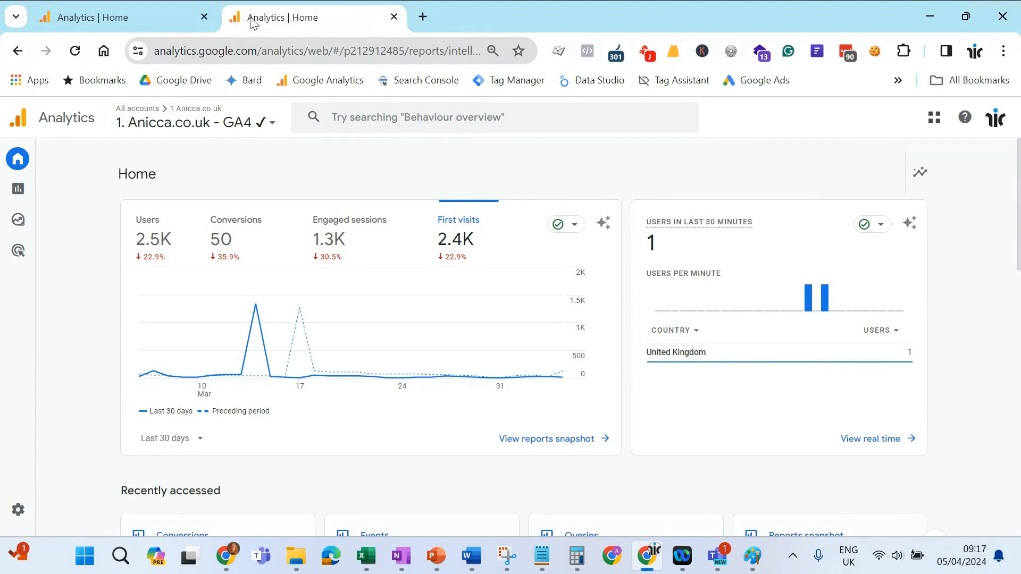
left_click(272, 122)
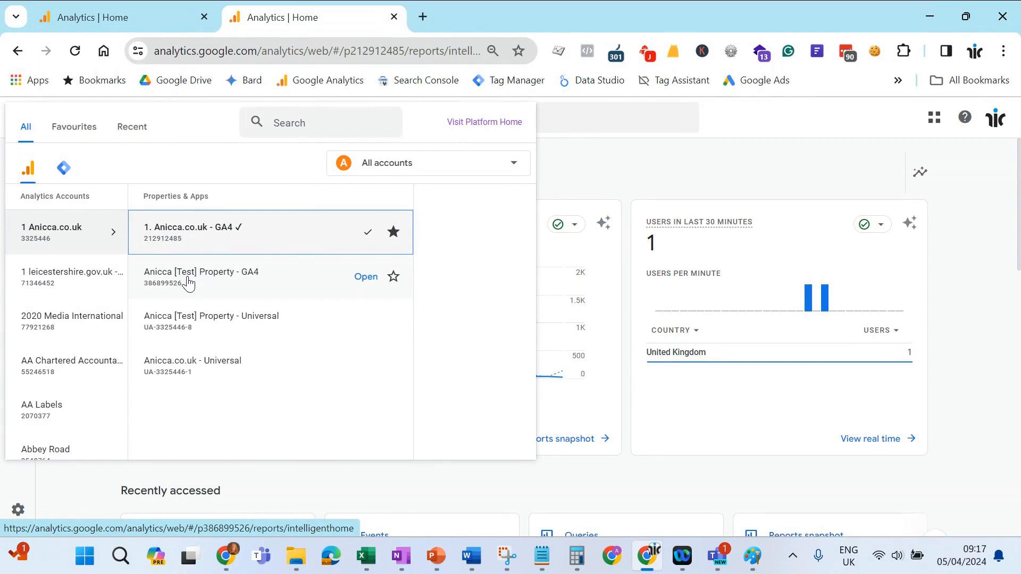
left_click(214, 372)
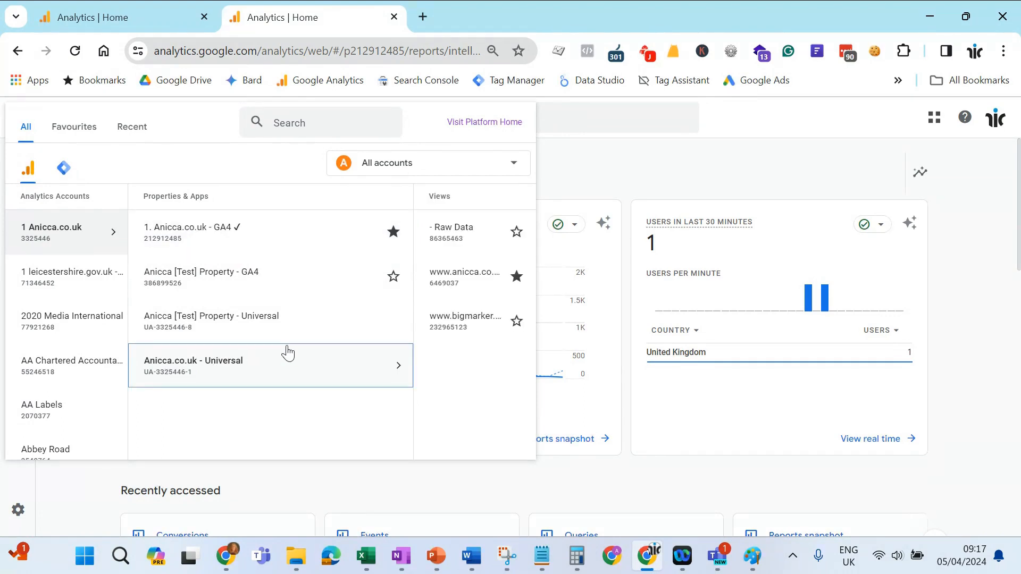
left_click(326, 285)
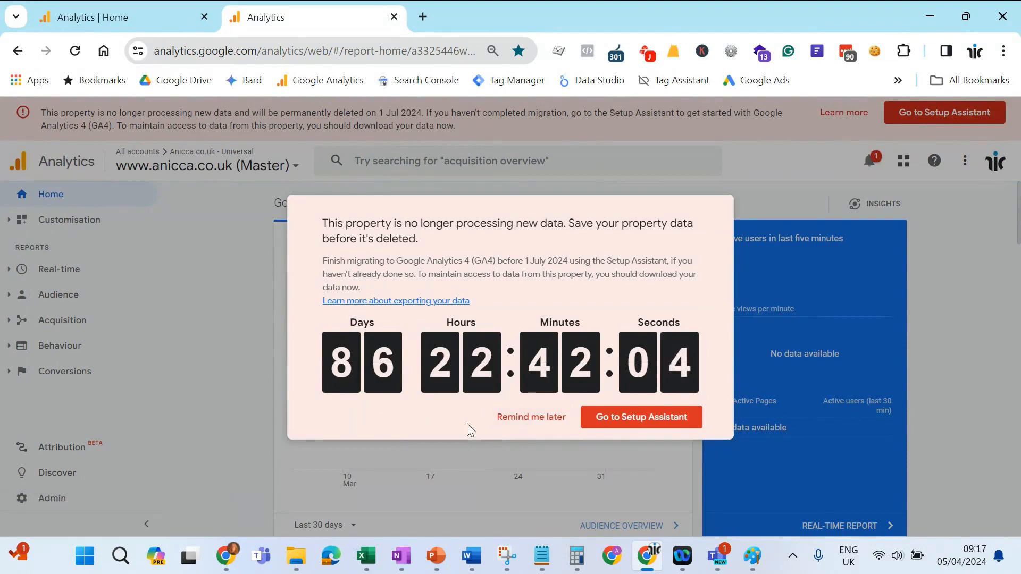
left_click(532, 420)
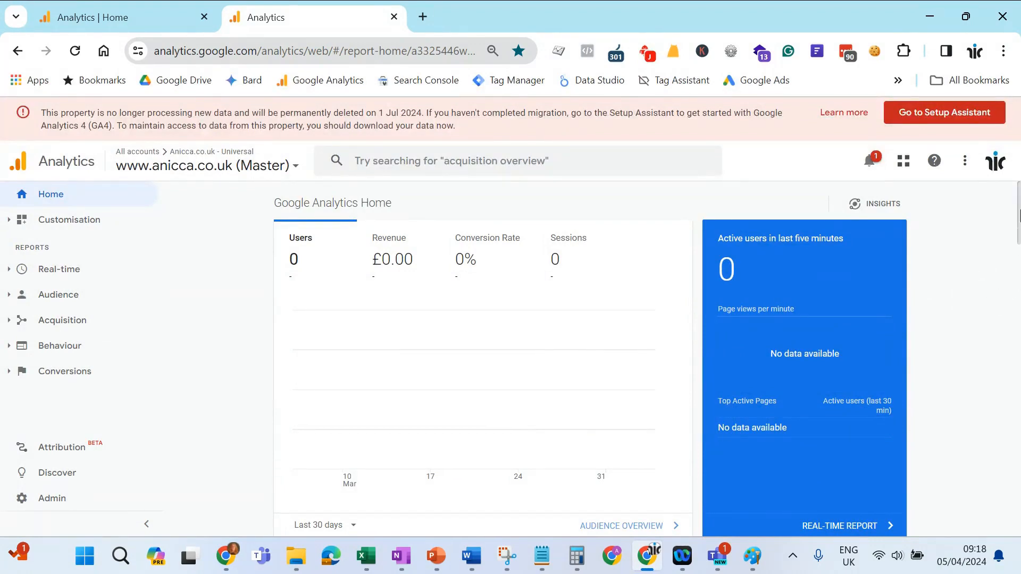
- Look over the Universal Analytics home page and list the account's properties and views
scroll(1019, 207, "down", 4)
scroll(1019, 206, "up", 4)
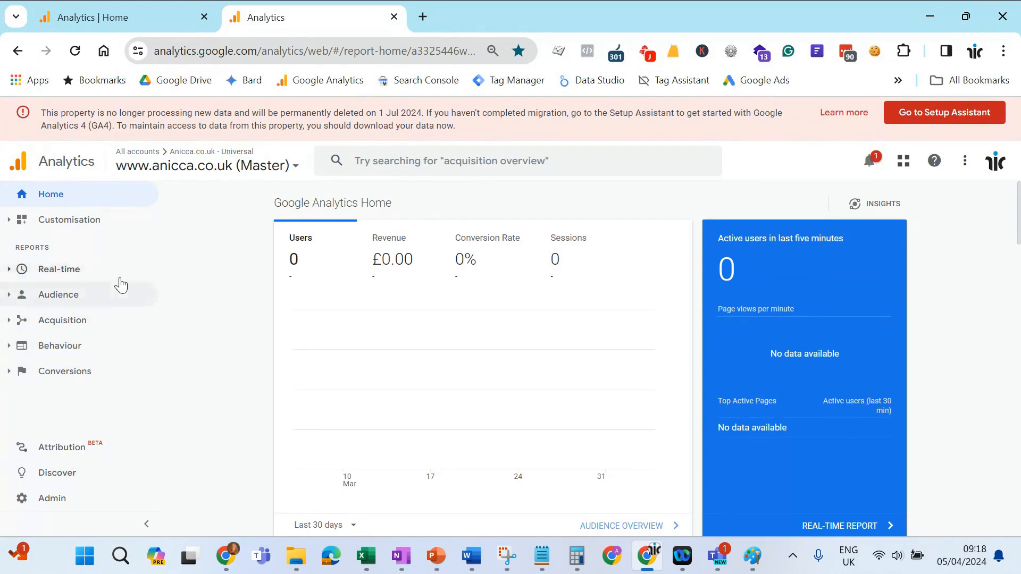
left_click(292, 165)
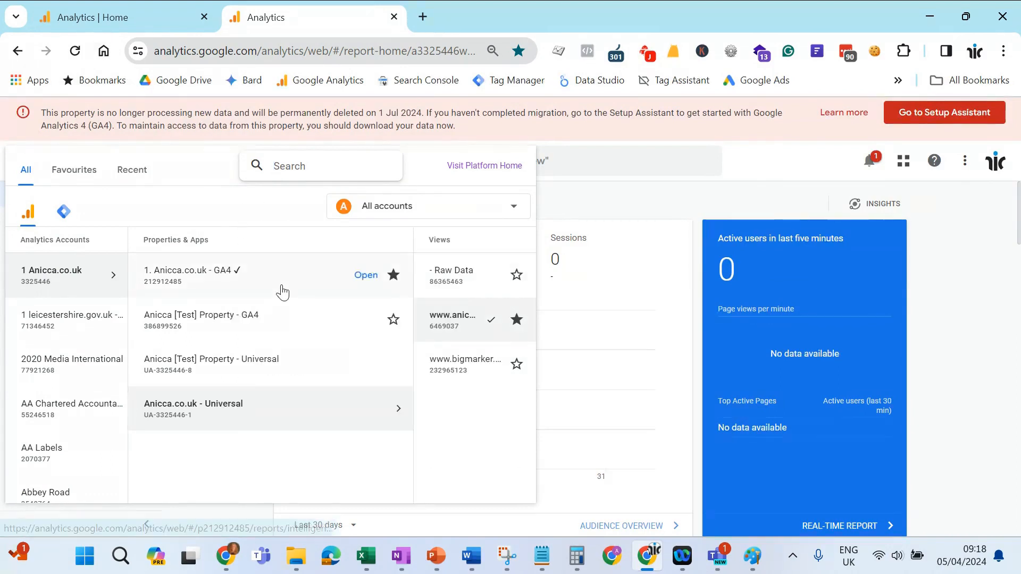
- Return to the first tab with the GA4 property home page and show it full screen at a larger zoom
left_click(85, 18)
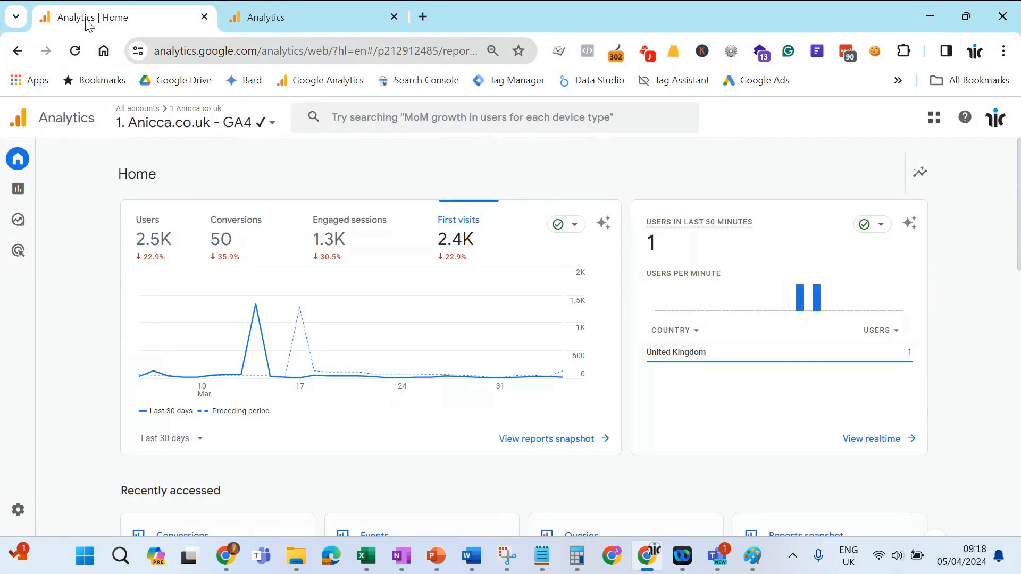
key("F11")
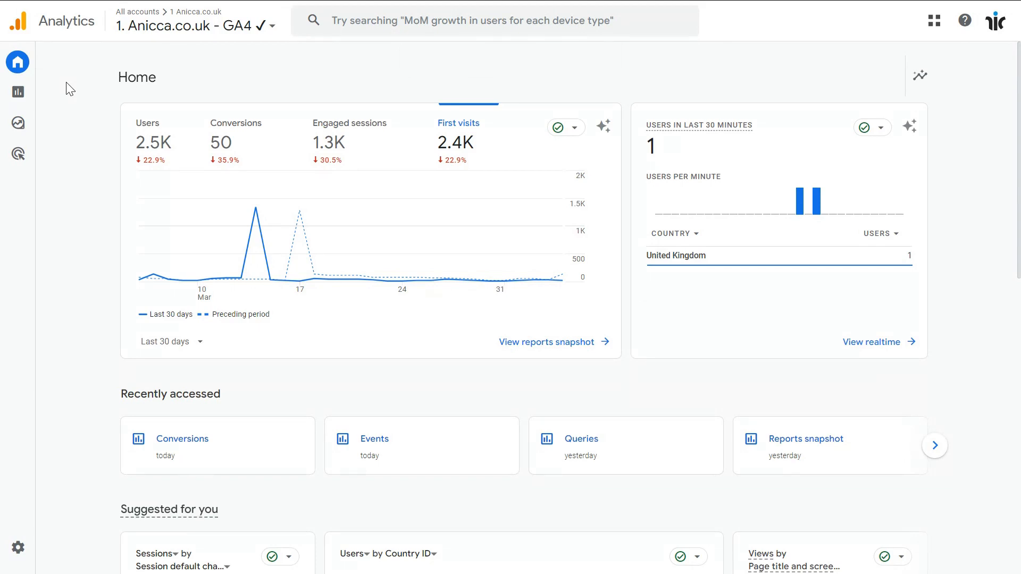
key("ctrl+plus")
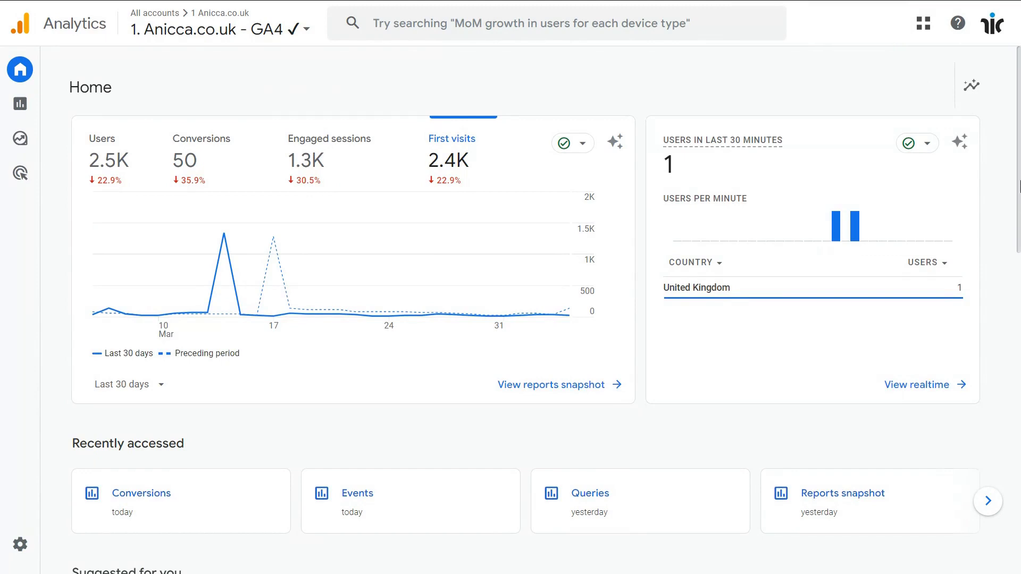
mouse_move(1019, 183)
left_mouse_down()
mouse_move(1019, 202)
mouse_move(1020, 164)
left_mouse_up()
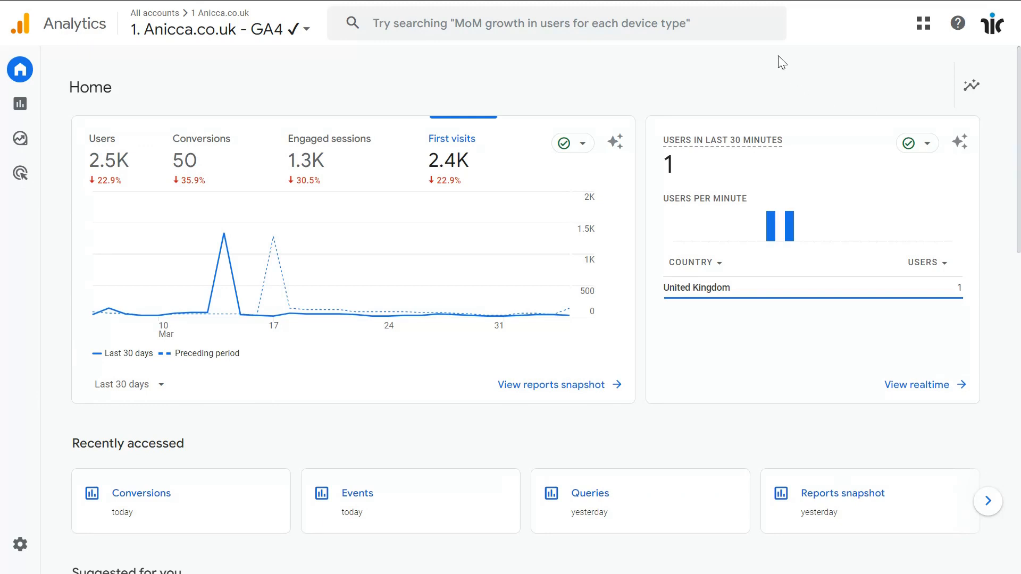
- Examine the main navigation entries and the metrics that can replace Conversions on the home overview card
mouse_move(815, 1)
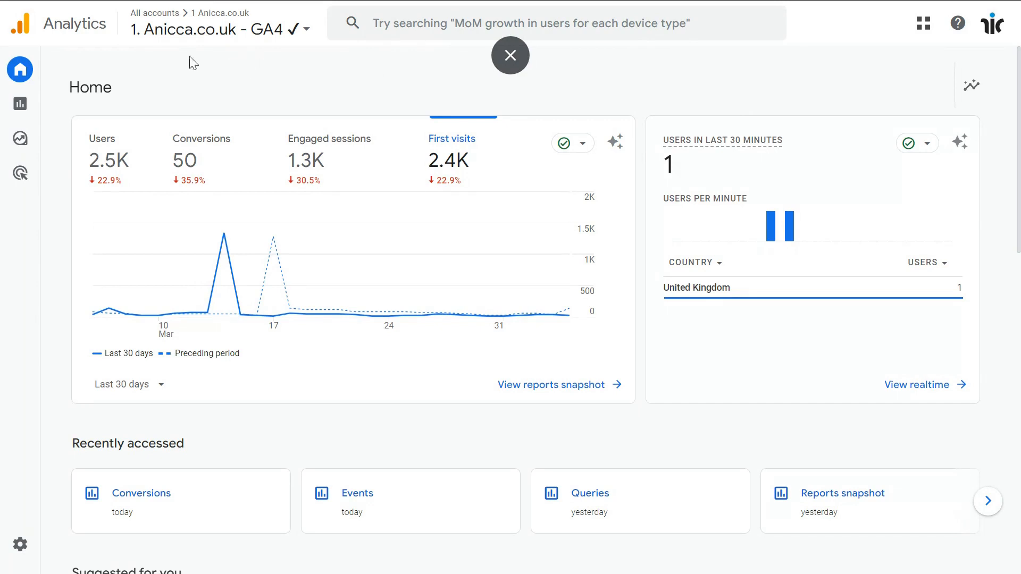
mouse_move(21, 141)
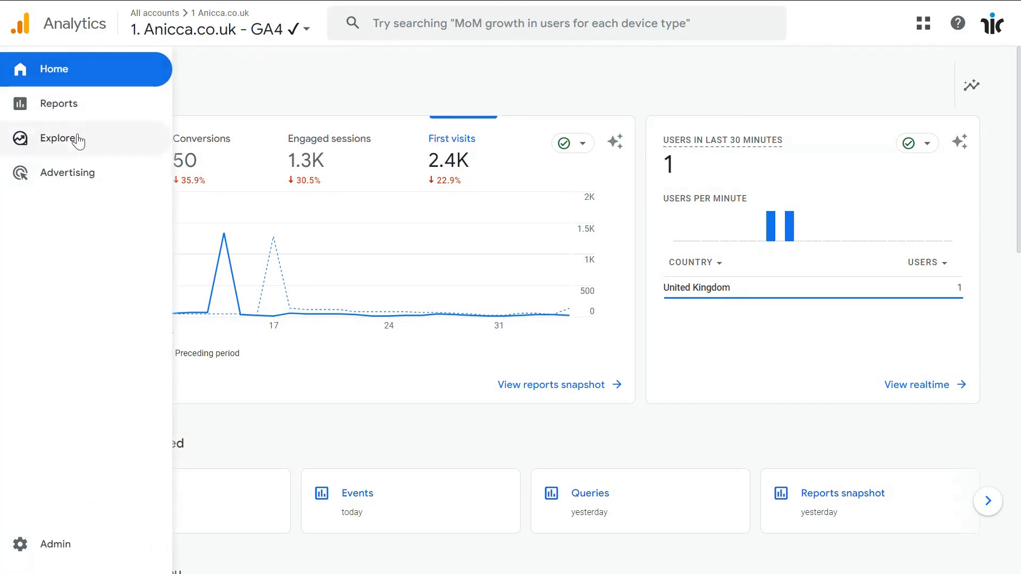
mouse_move(21, 72)
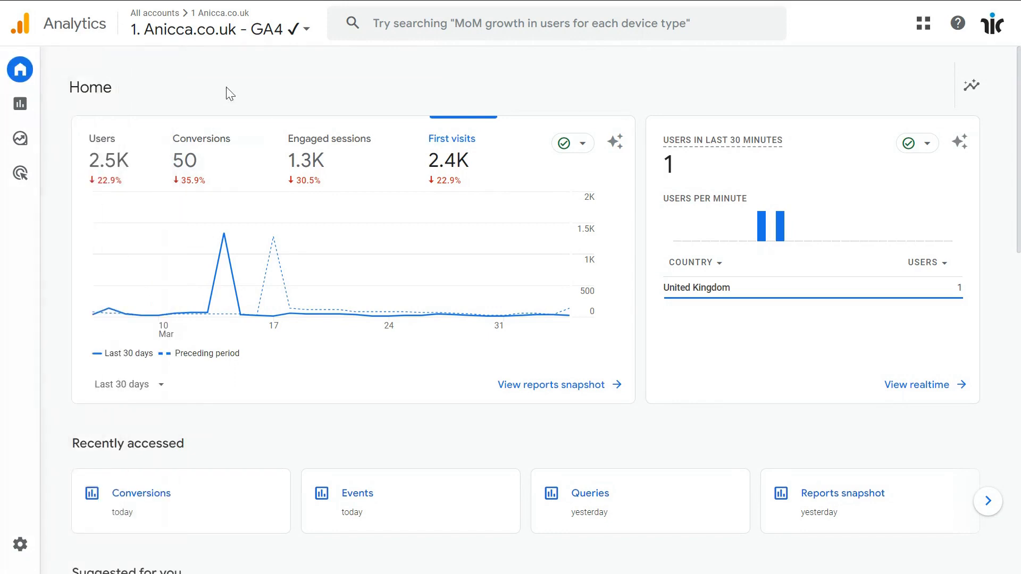
left_click(207, 150)
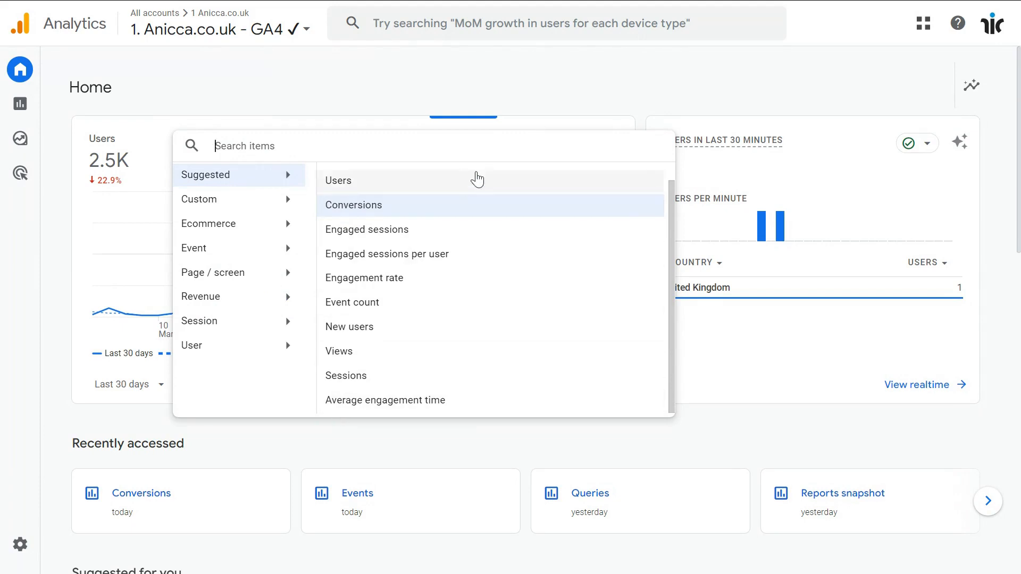
left_click(589, 91)
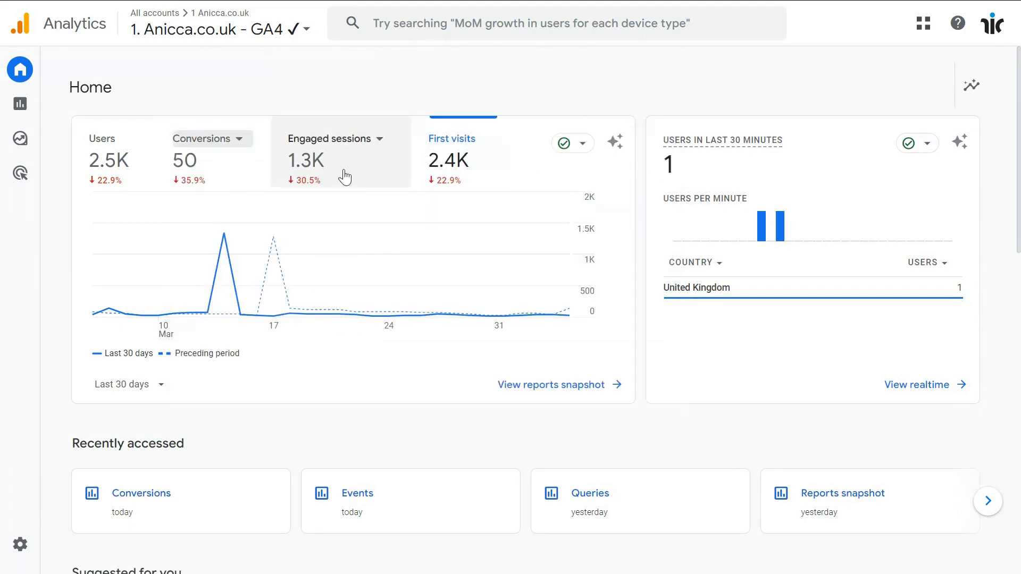
- Compare the Users and First visits trends in the home overview chart, ending on First visits
left_click(115, 162)
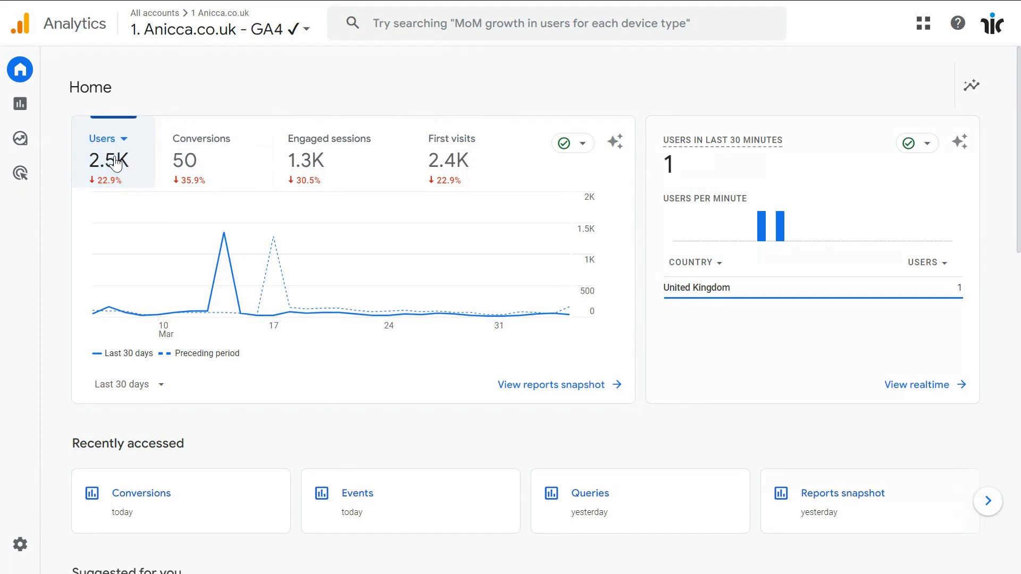
left_click(449, 167)
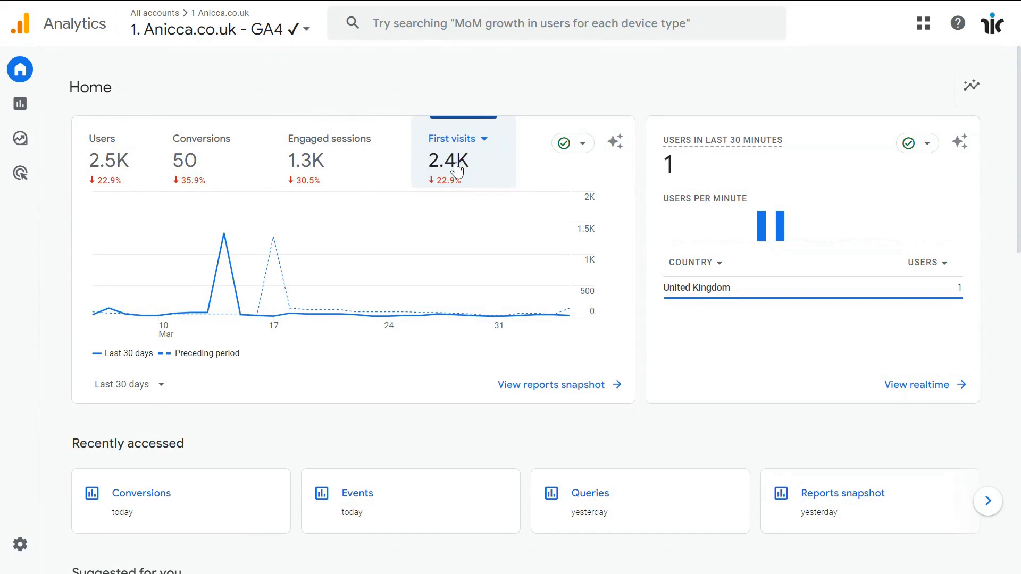
left_click(458, 171)
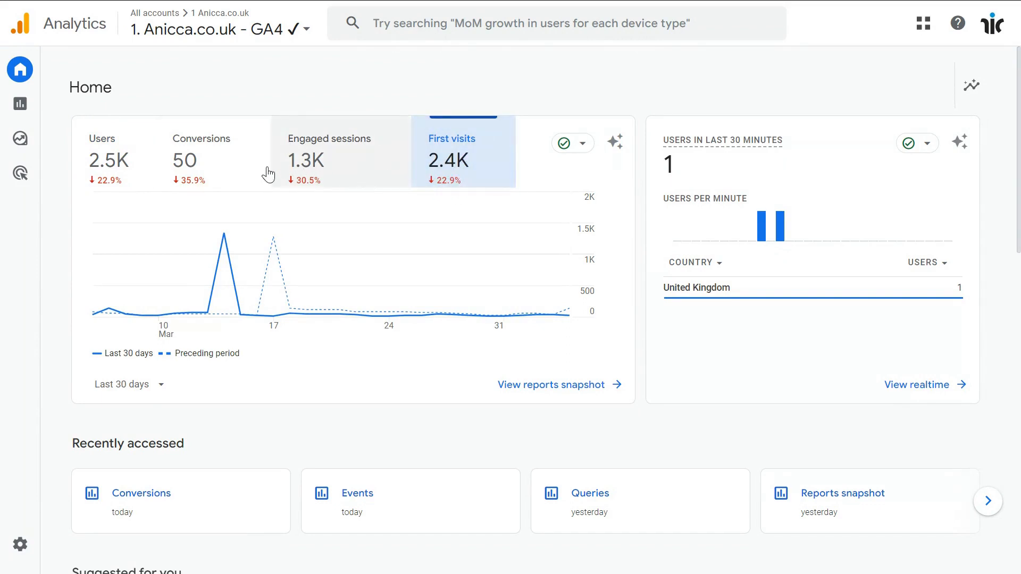
- Show the Conversions trend on the home overview card and replace its First visits metric with Sessions
left_click(195, 166)
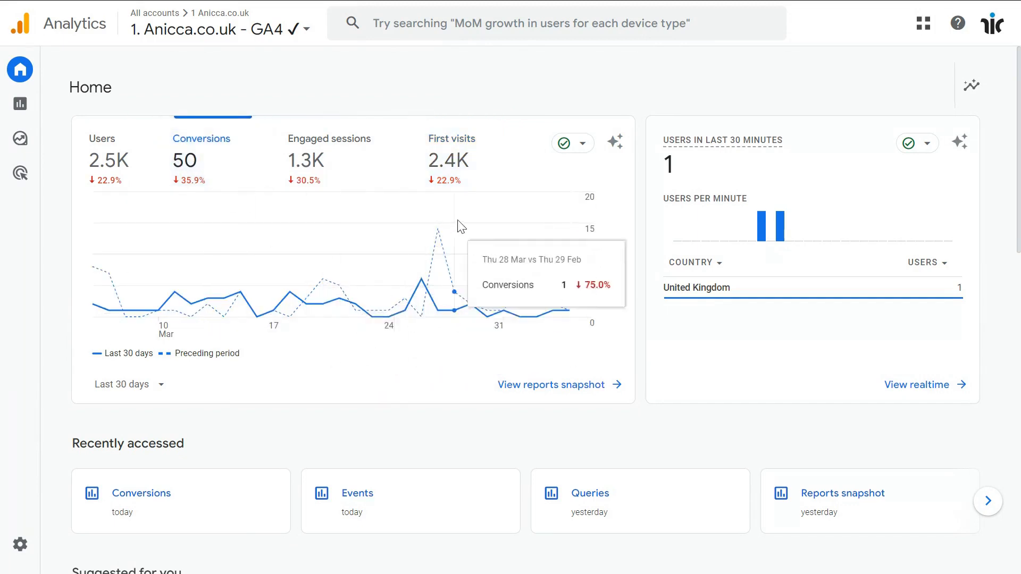
left_click(484, 140)
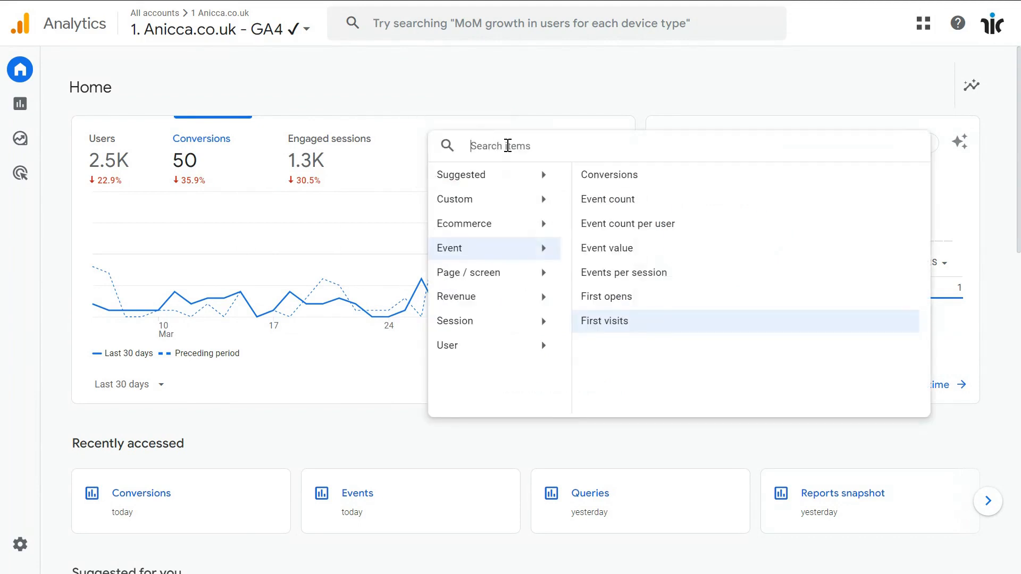
type("sess")
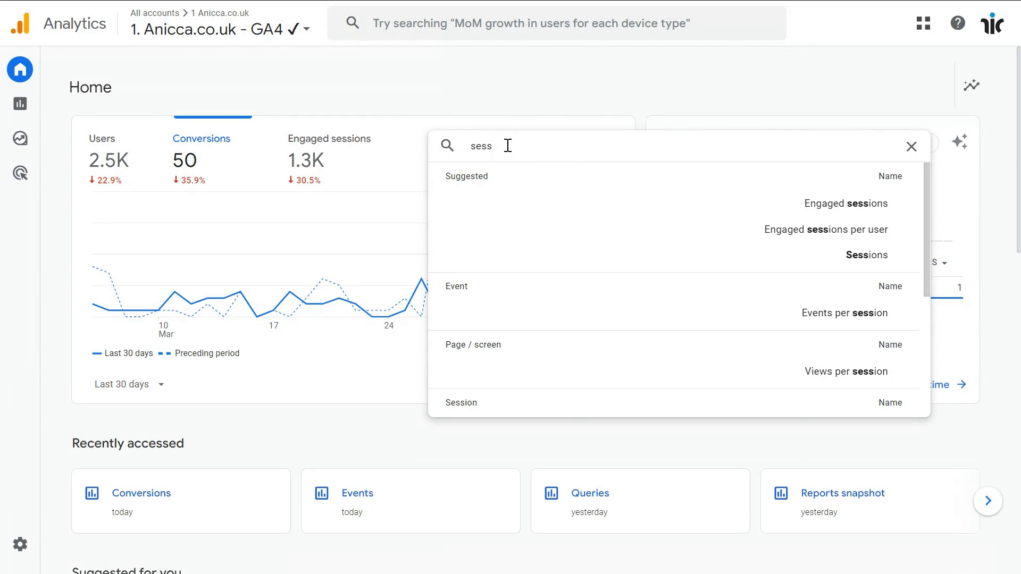
type("ions")
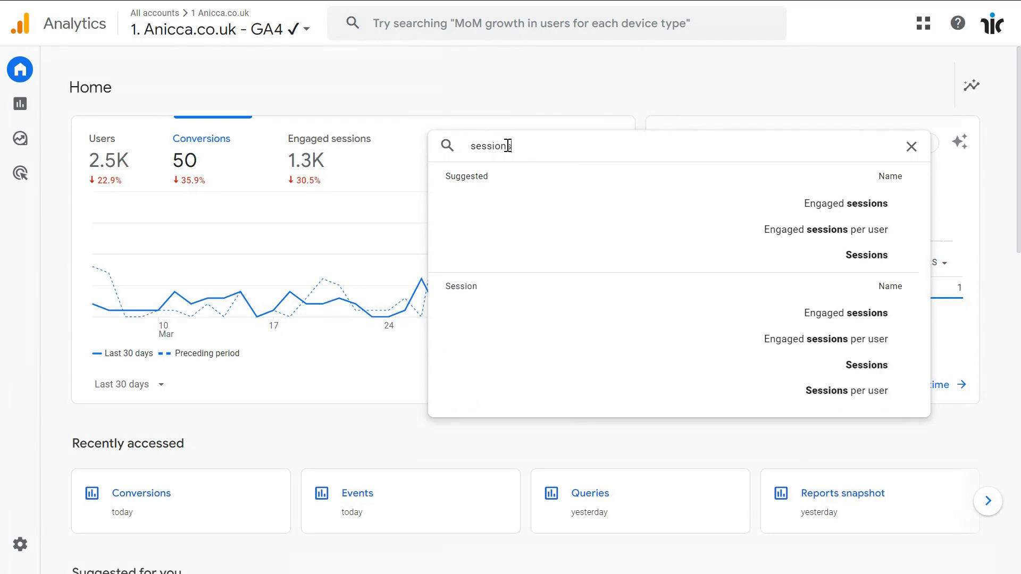
left_click(864, 376)
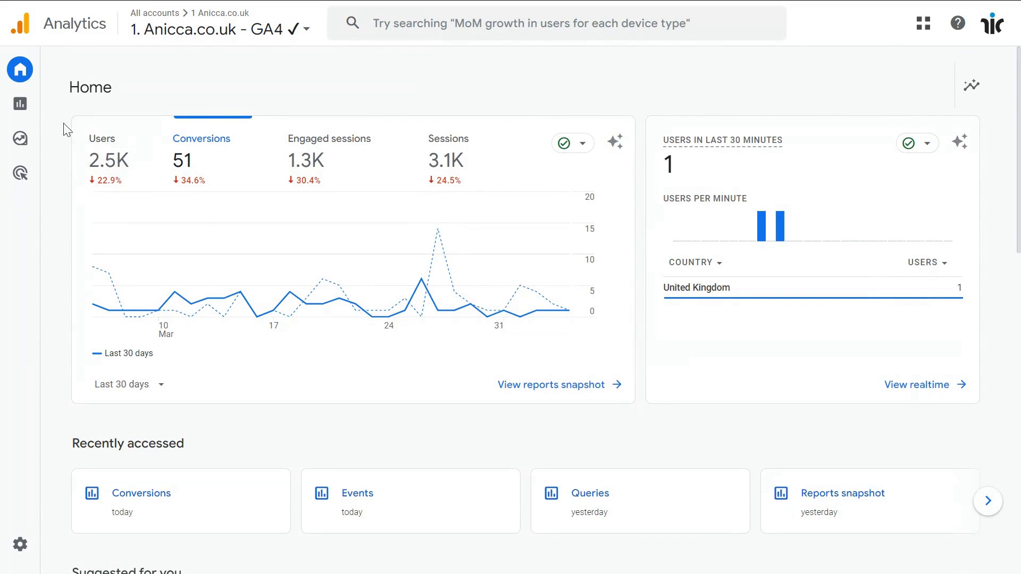
mouse_move(24, 109)
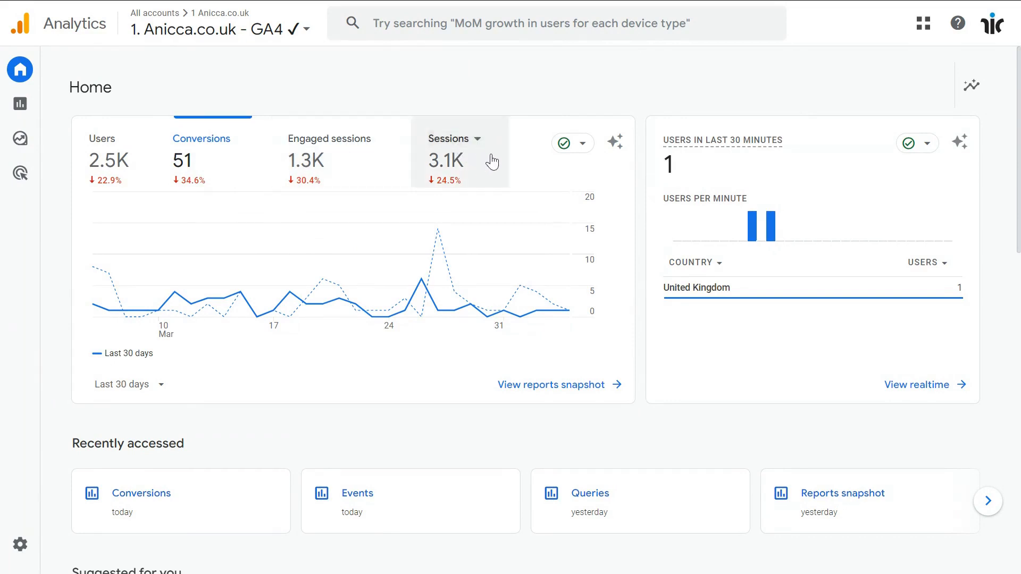
- Compare Engaged sessions and Sessions over the last 12 months in the home overview chart, and return its date range to the last 30 days
left_click(448, 174)
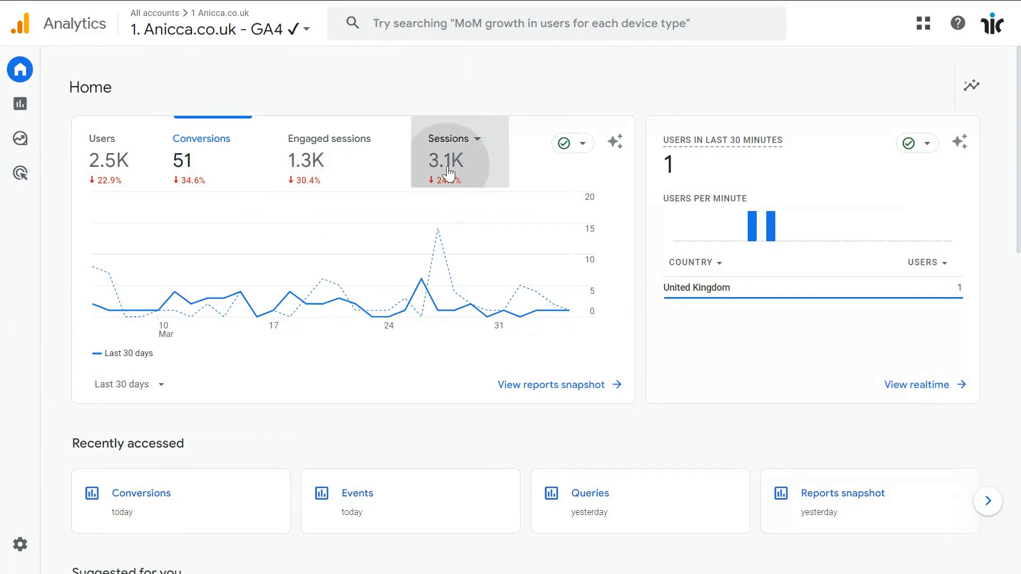
left_click(332, 173)
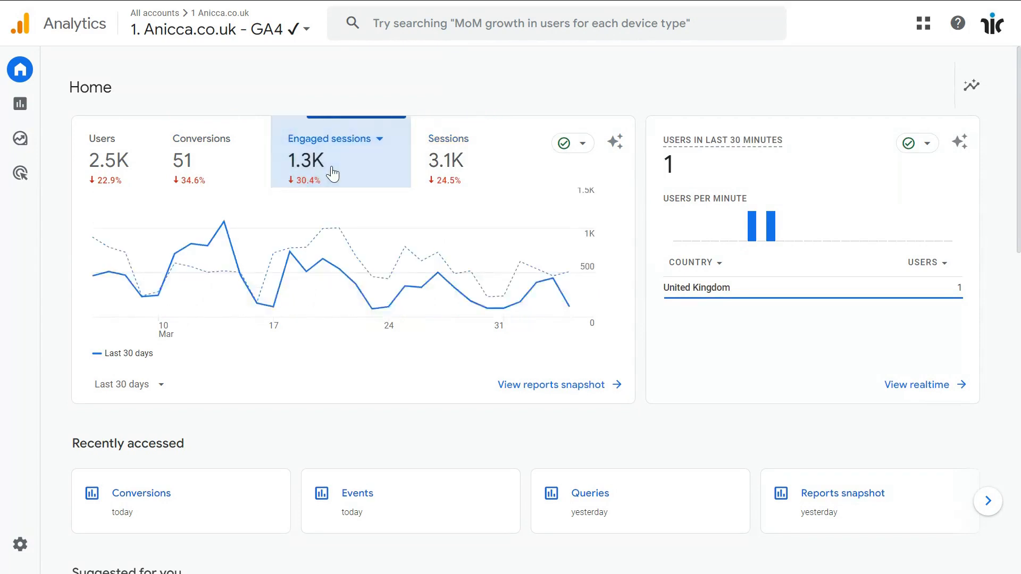
left_click(158, 390)
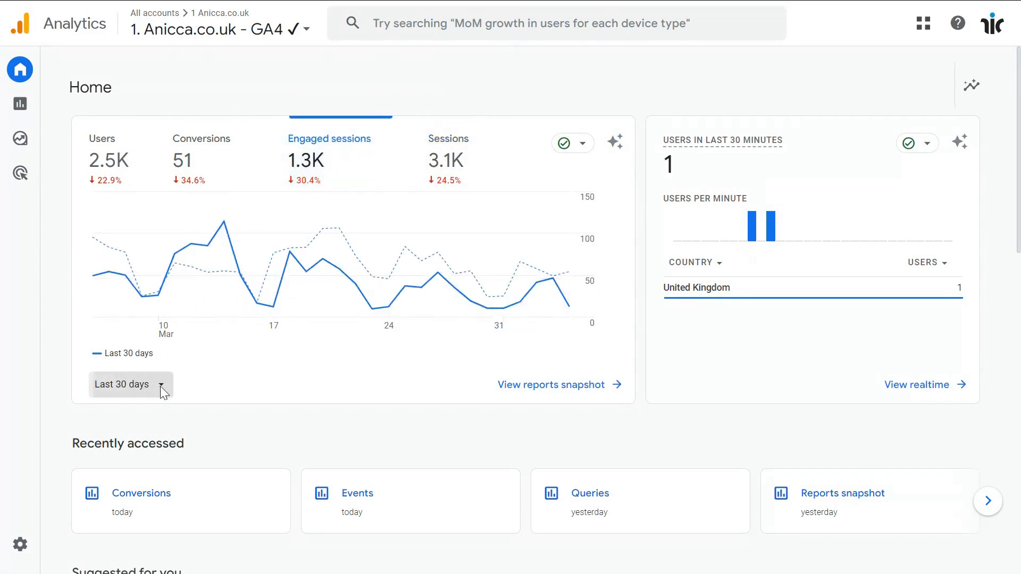
left_click_drag(268, 206, 263, 327)
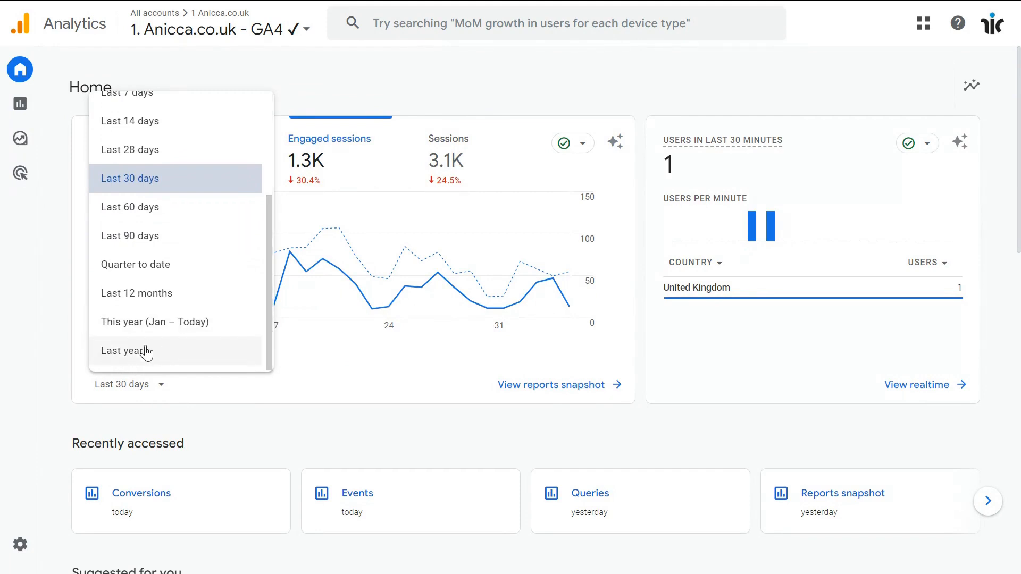
left_click(134, 292)
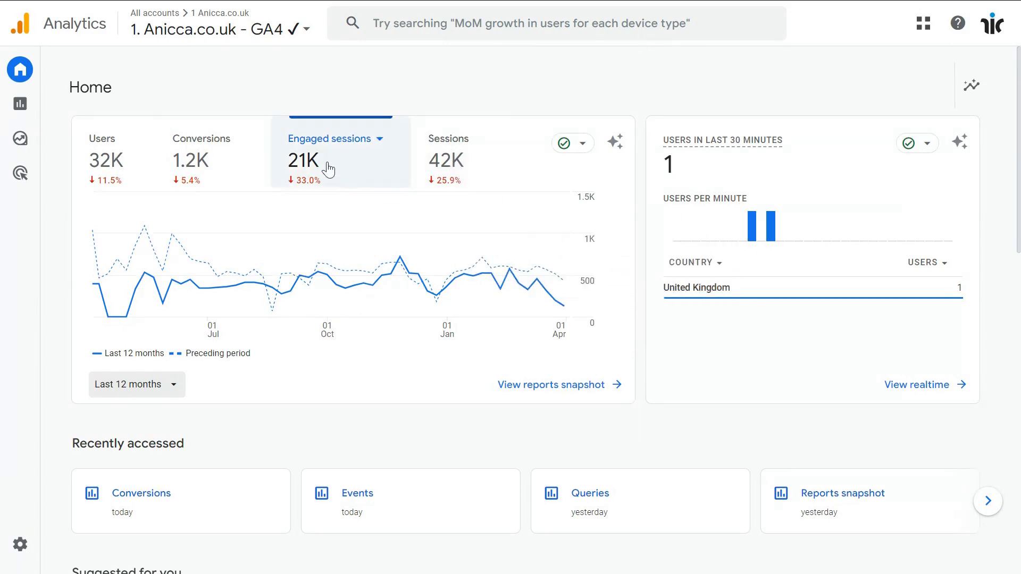
left_click(440, 169)
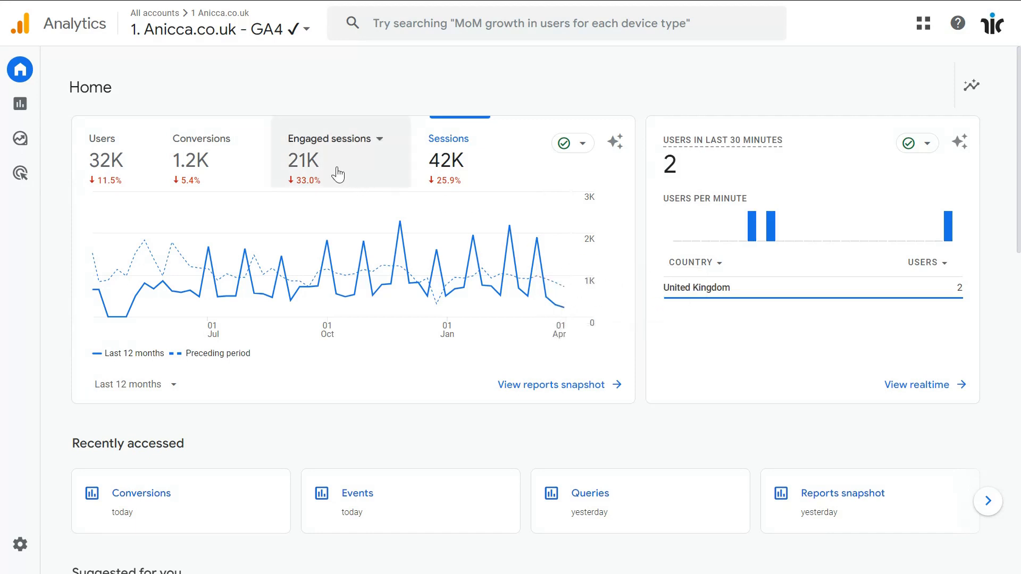
left_click(320, 163)
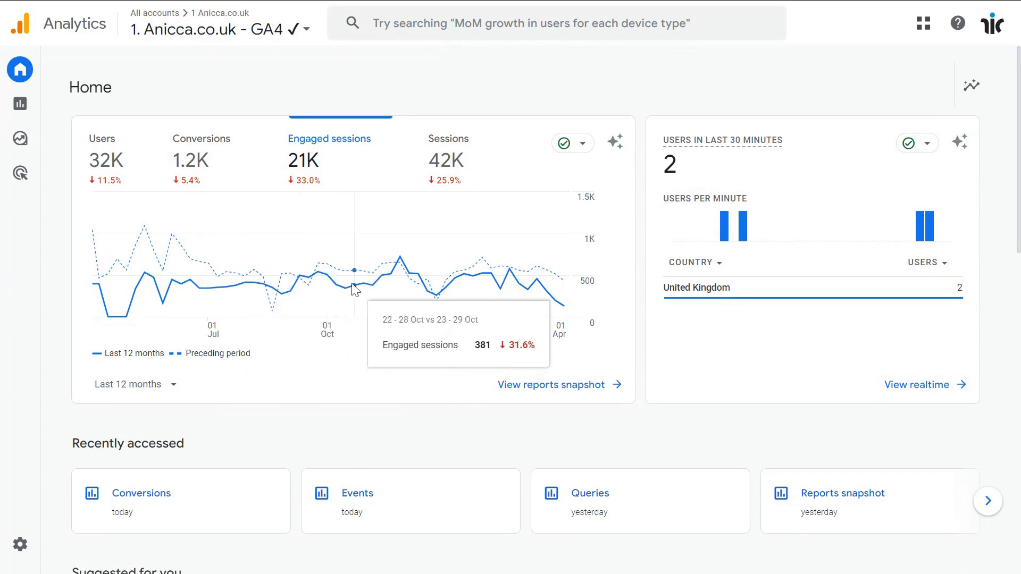
left_click(173, 384)
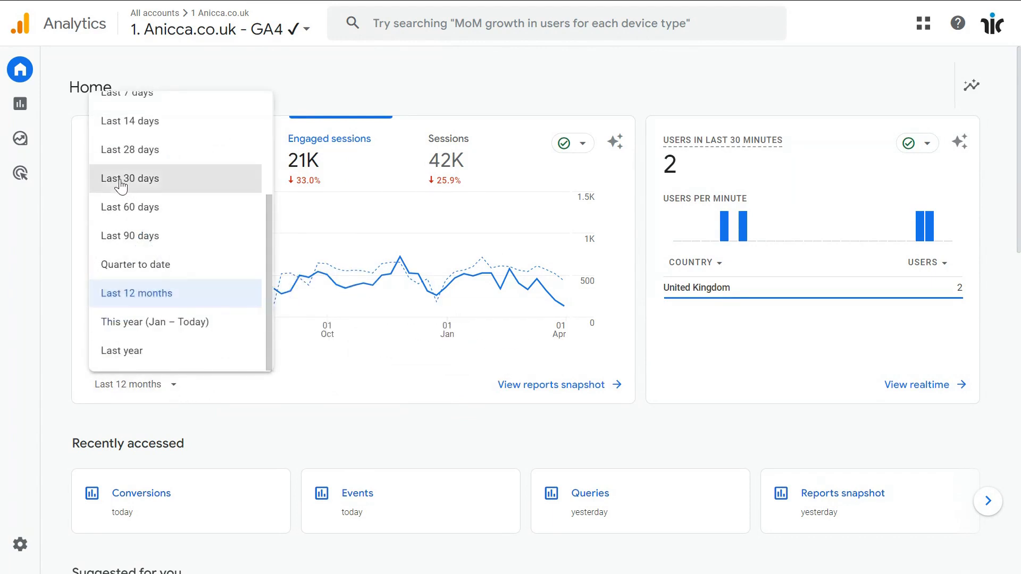
left_click(162, 179)
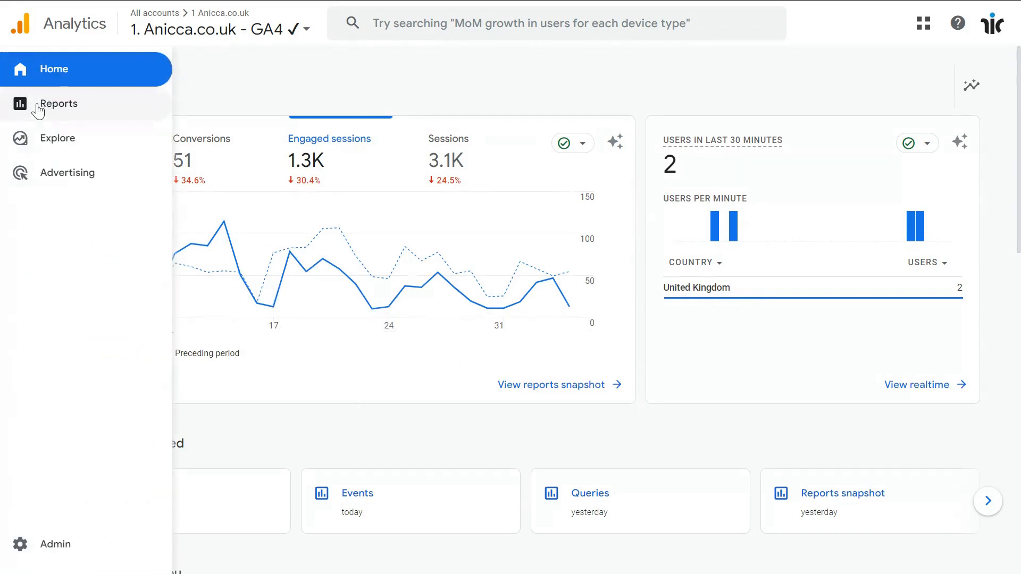
- Open the Session Acquisition report from the Life cycle Acquisition reports and collapse the report navigation
left_click(46, 102)
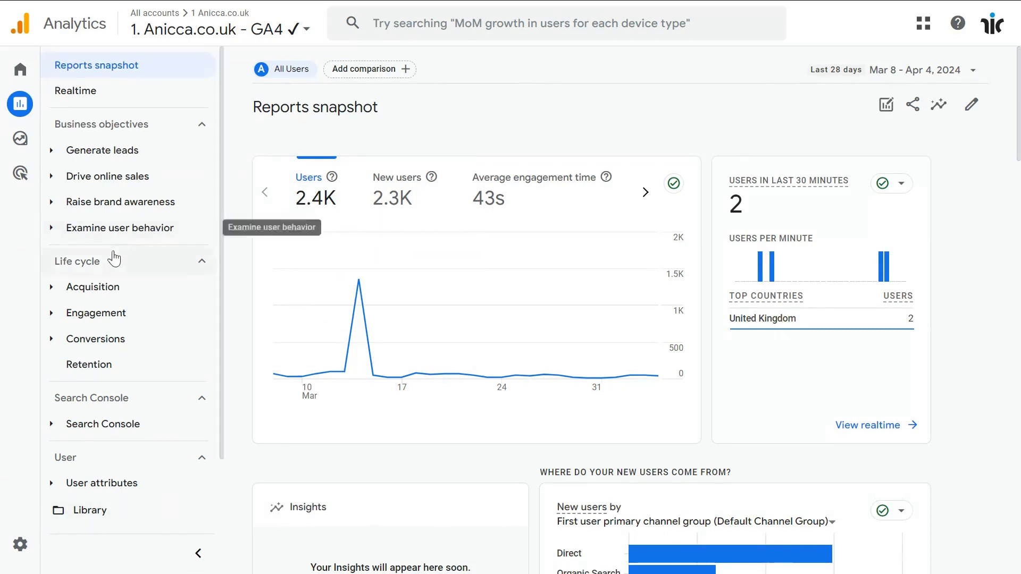
left_click(51, 293)
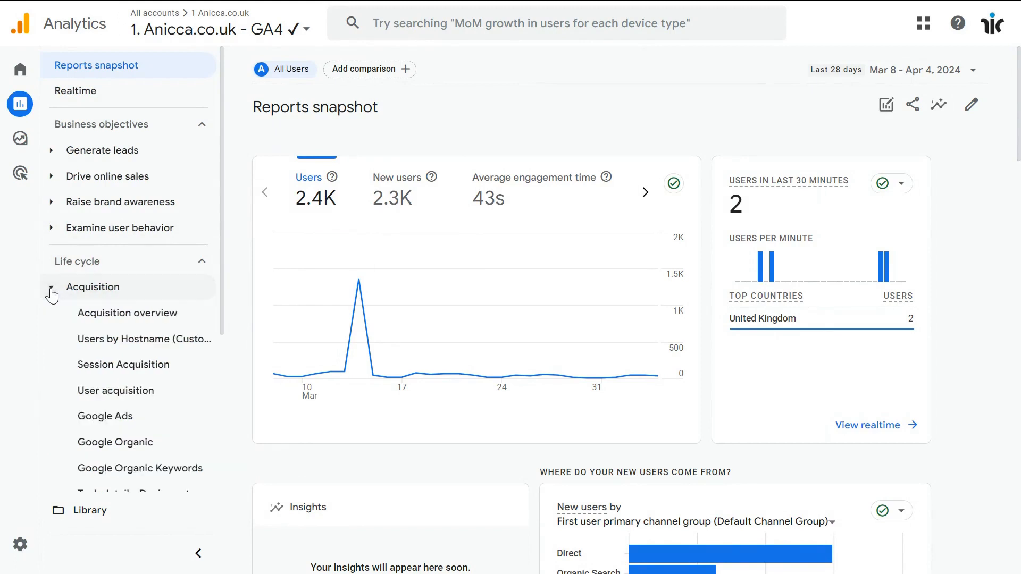
left_click(103, 375)
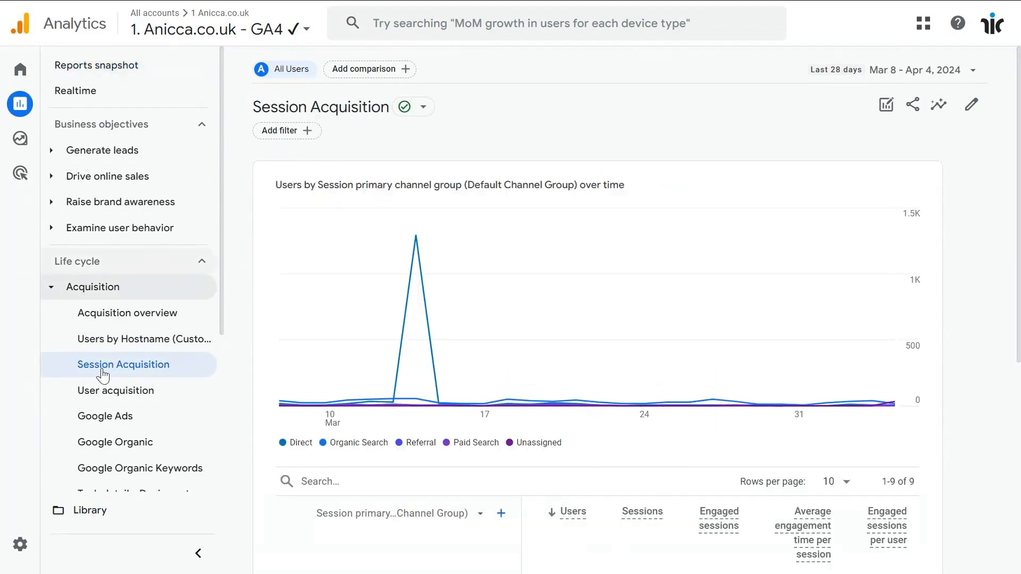
left_click(197, 555)
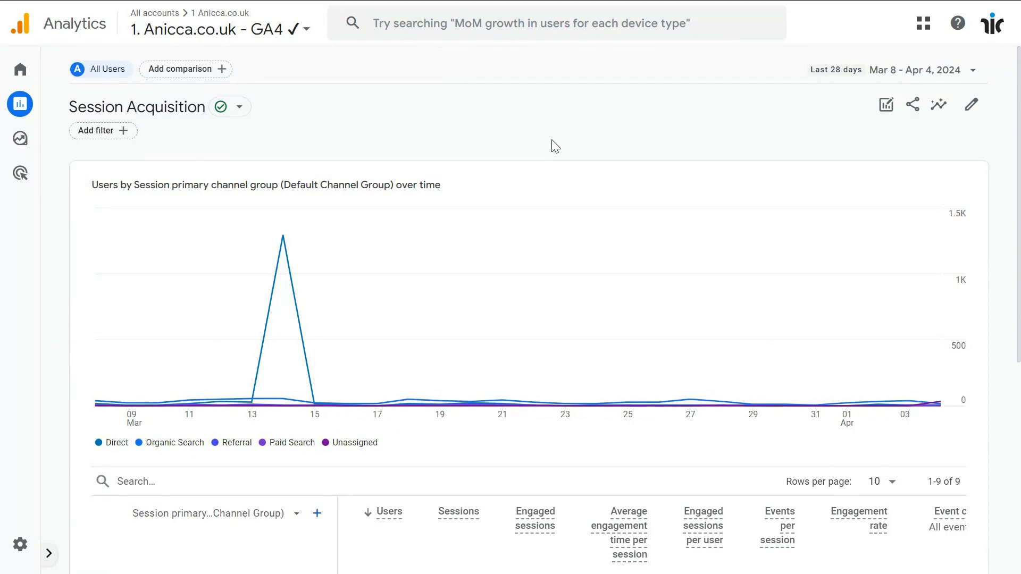
mouse_move(1018, 124)
left_mouse_down()
mouse_move(1018, 383)
mouse_move(1019, 109)
left_mouse_up()
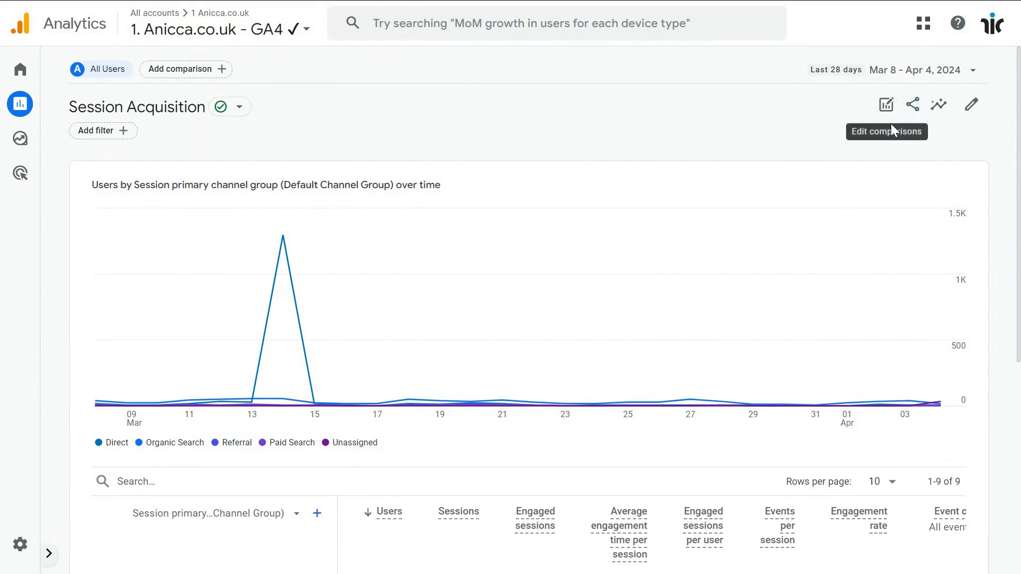
left_click(886, 109)
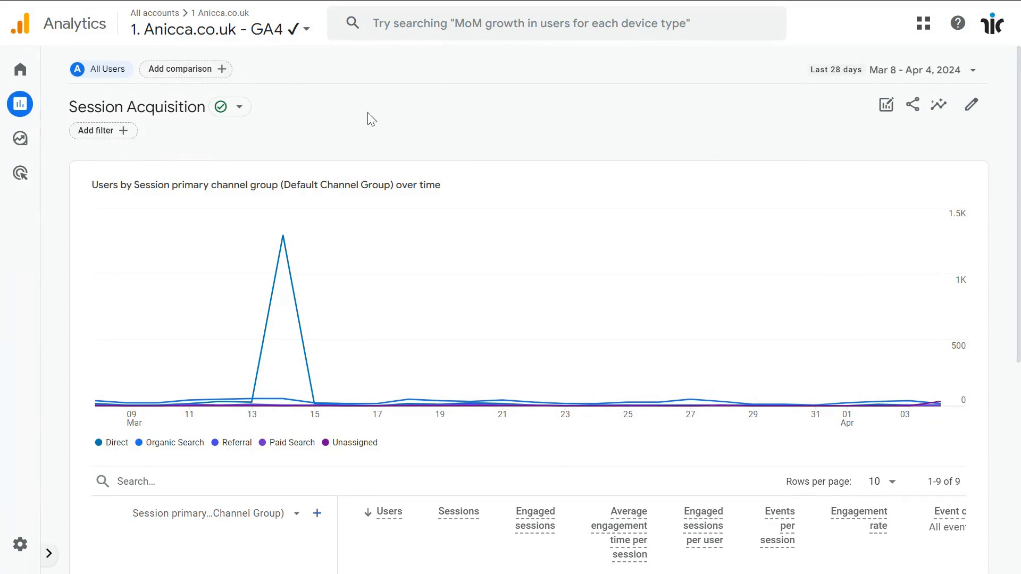
- Set the Session Acquisition report's date range to Jan 1 – Apr 5, 2024 and inspect the spikes in its chart
left_click(901, 71)
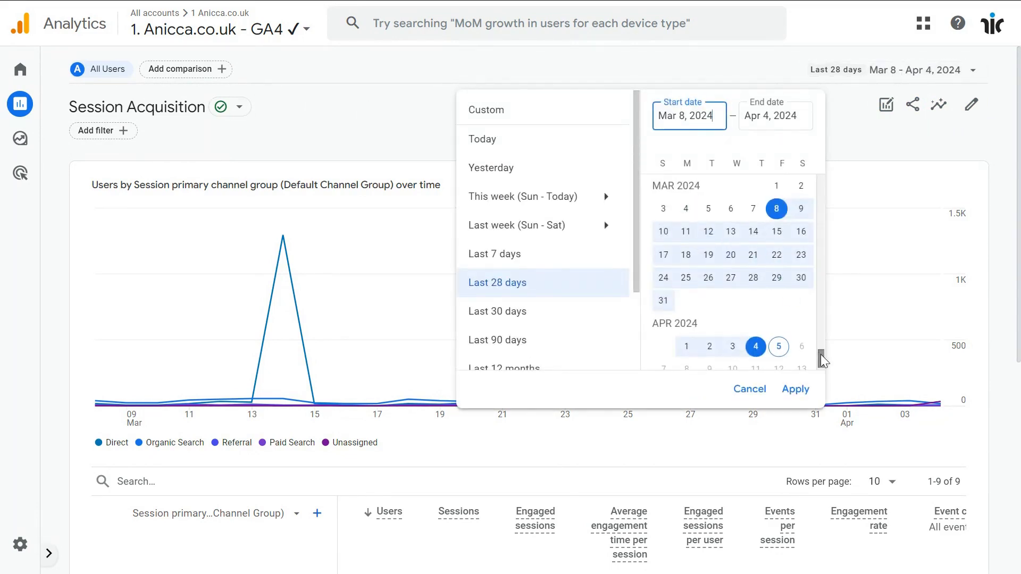
left_click_drag(823, 360, 822, 356)
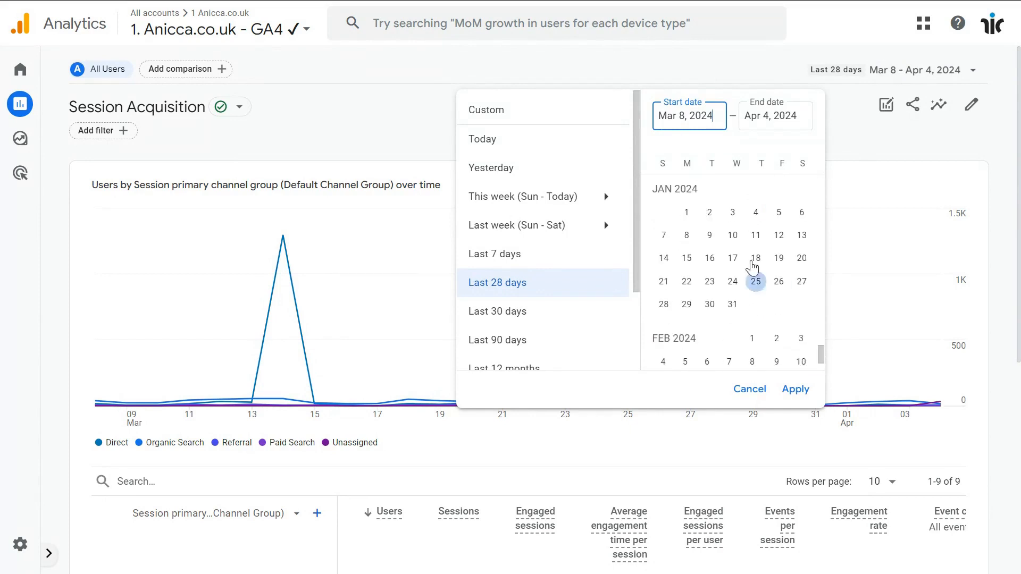
left_click(687, 214)
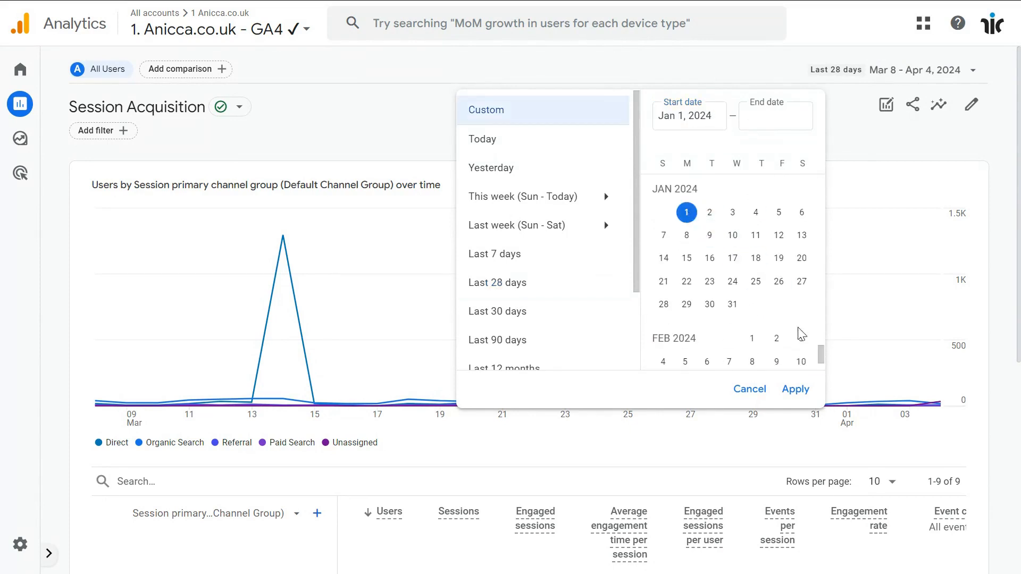
left_click_drag(823, 355, 823, 372)
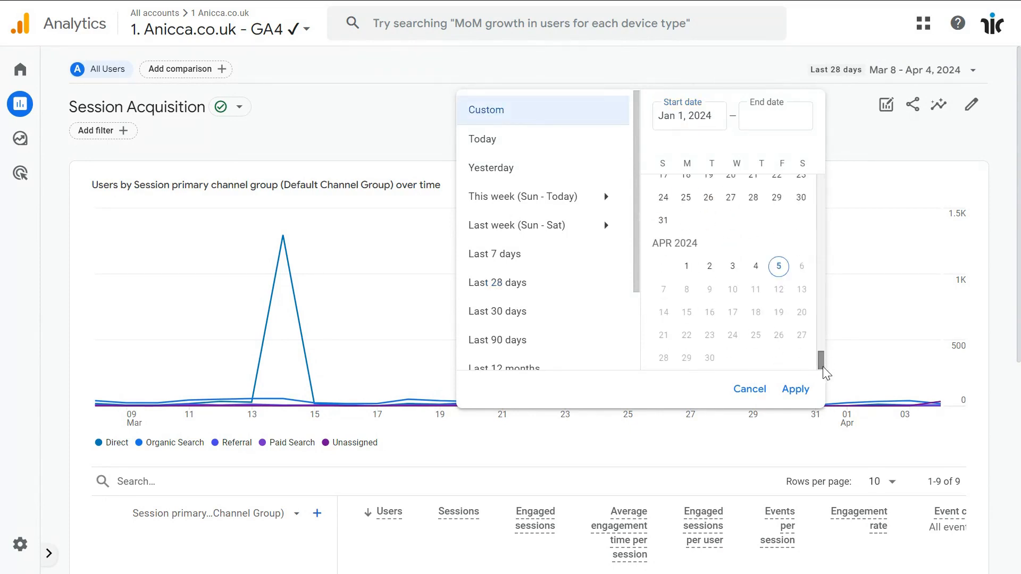
left_click(778, 266)
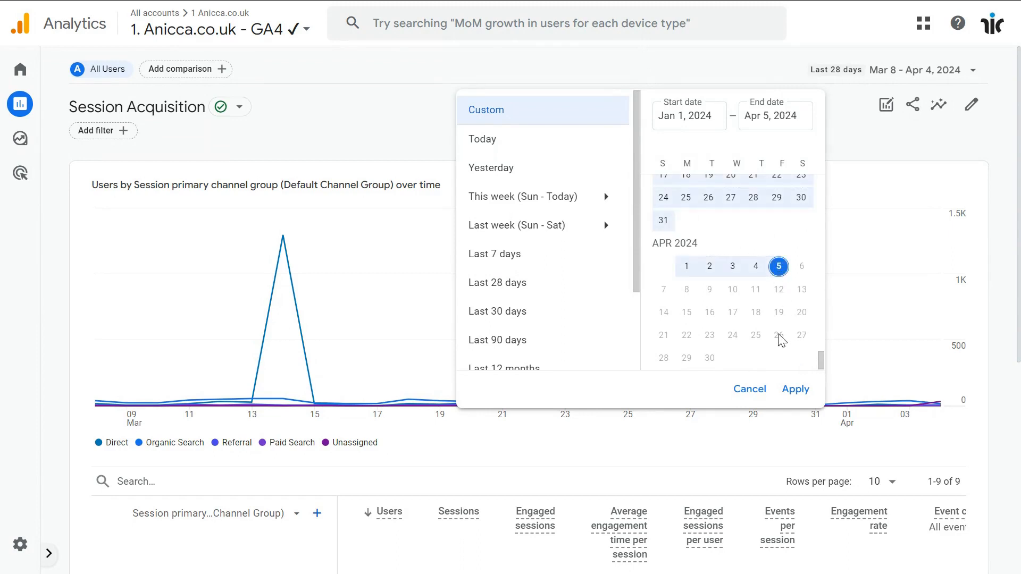
left_click(795, 389)
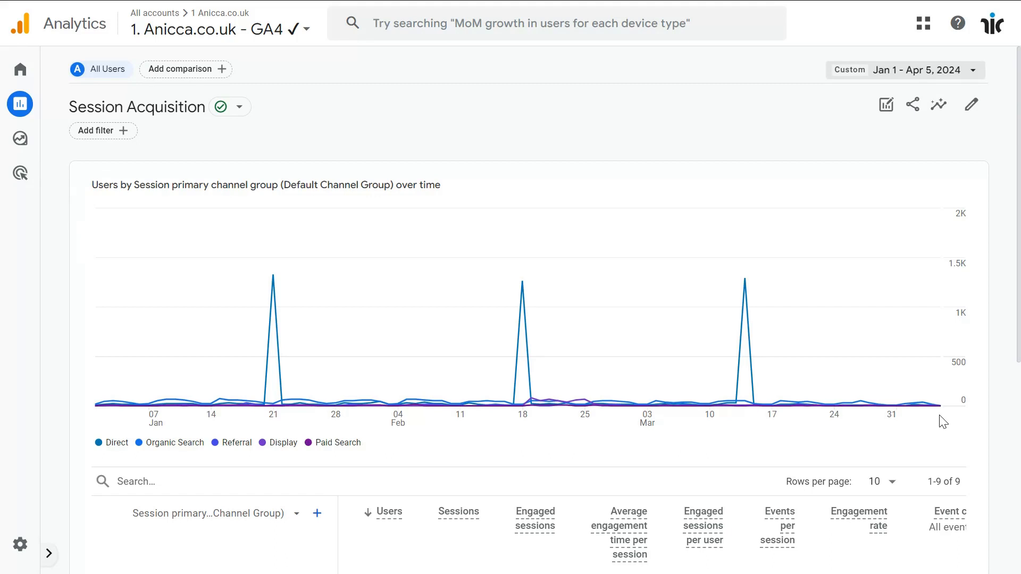
mouse_move(746, 287)
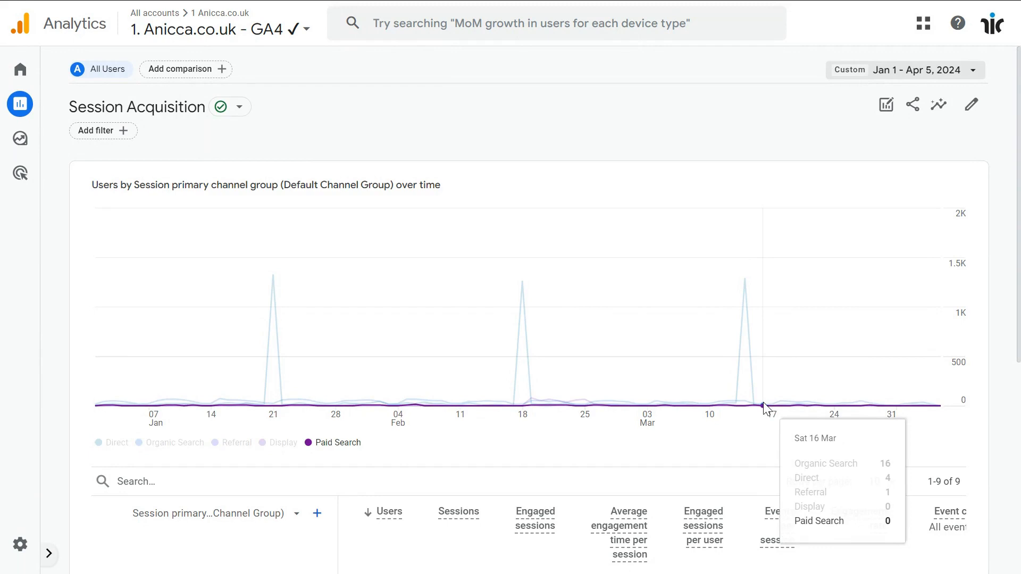
- Set the Session Acquisition report's date range to Mar 17 – Apr 5, 2024 and review its chart and channel table
left_click(973, 73)
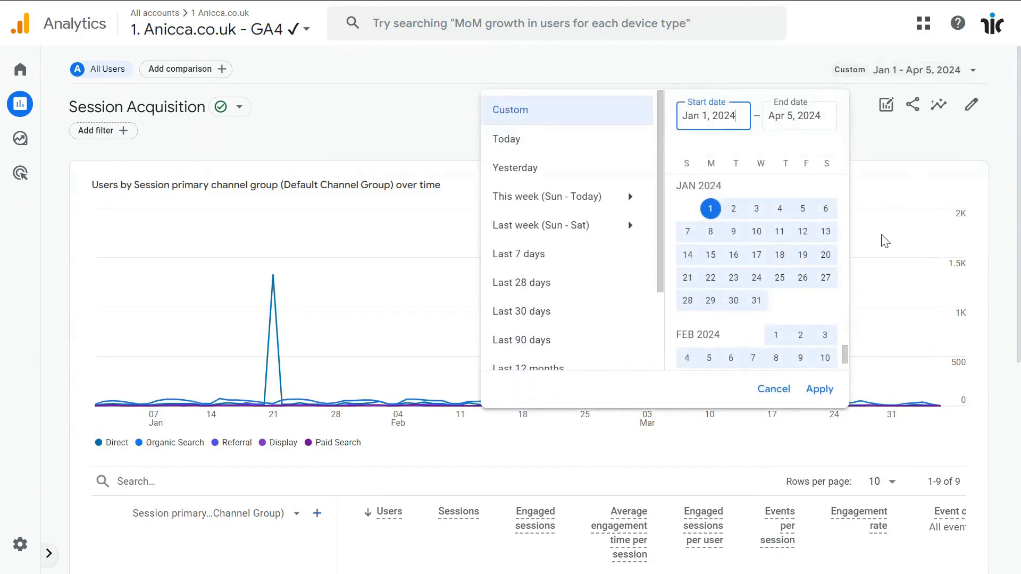
left_click_drag(844, 353, 844, 363)
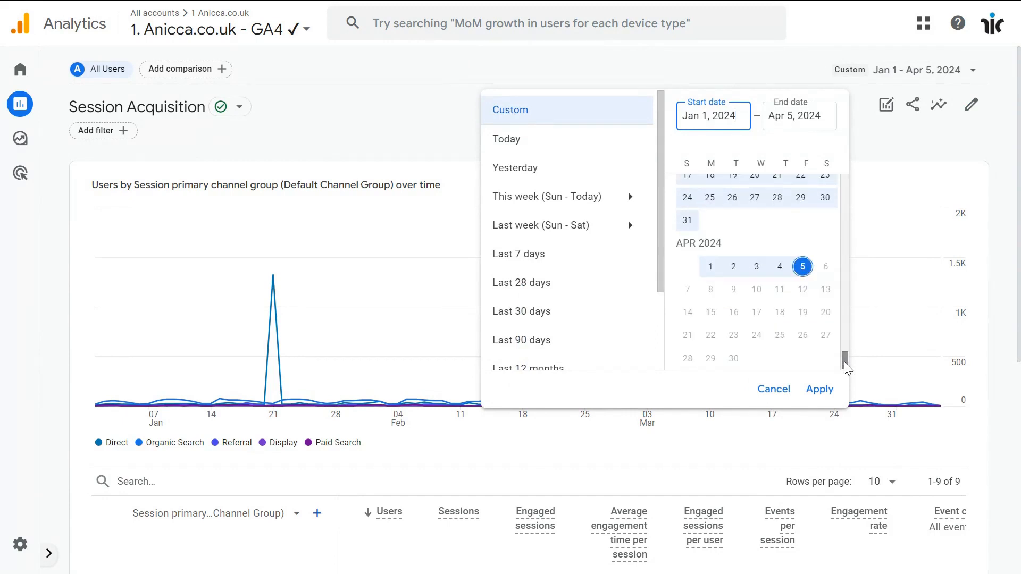
scroll(836, 288, "up", 1)
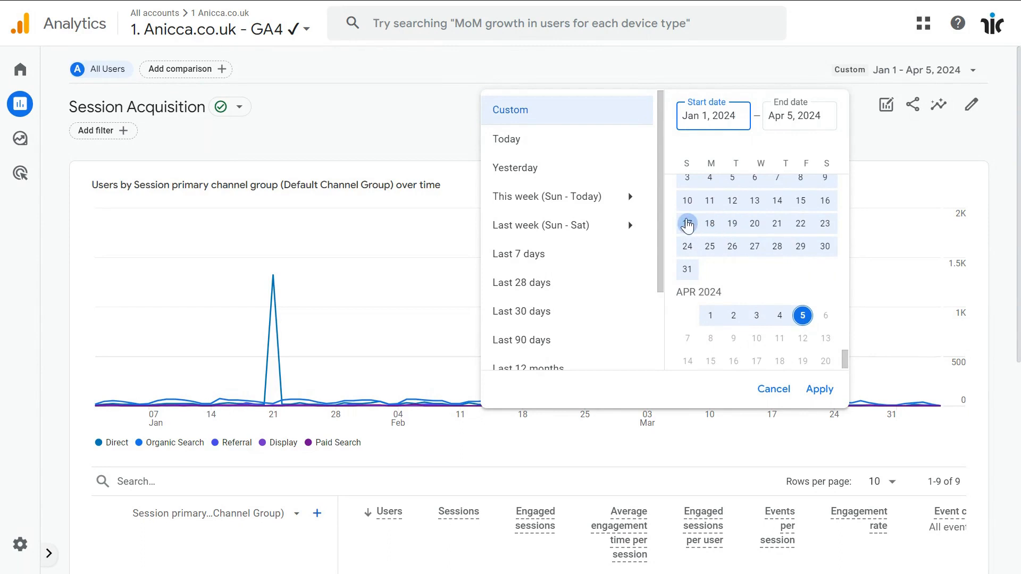
left_click(687, 223)
left_click(802, 316)
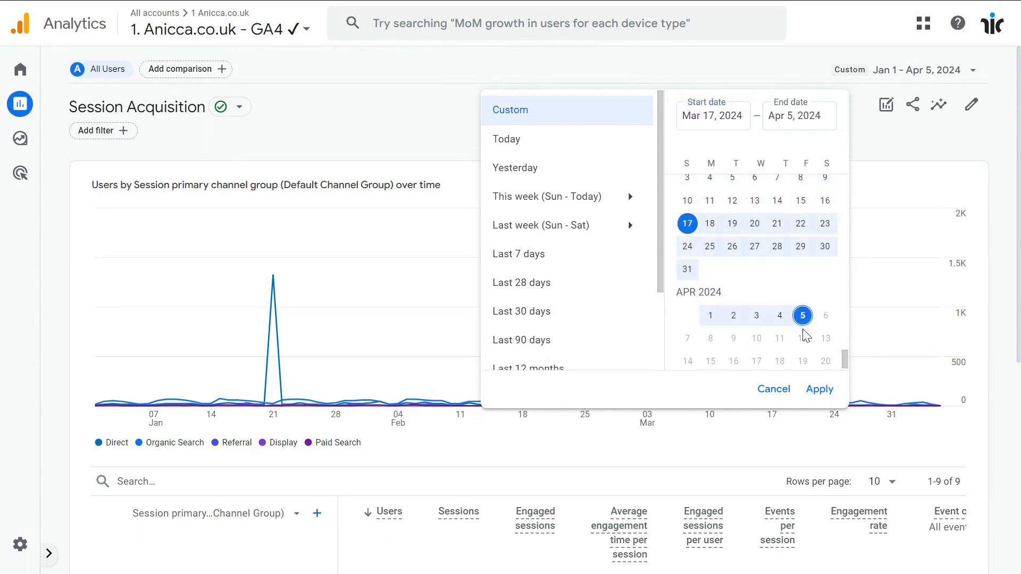
left_click(818, 390)
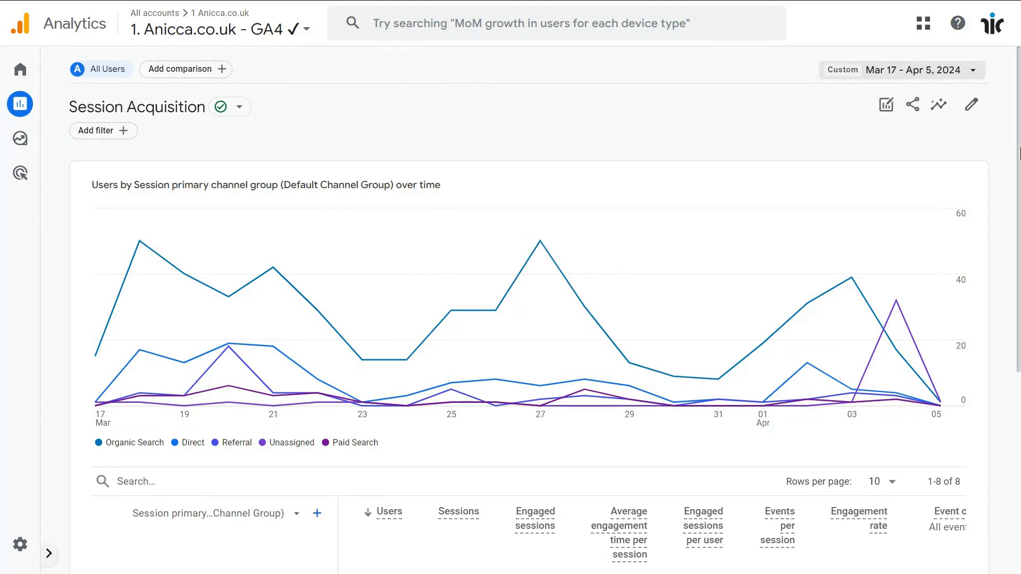
left_click_drag(1017, 158, 1019, 305)
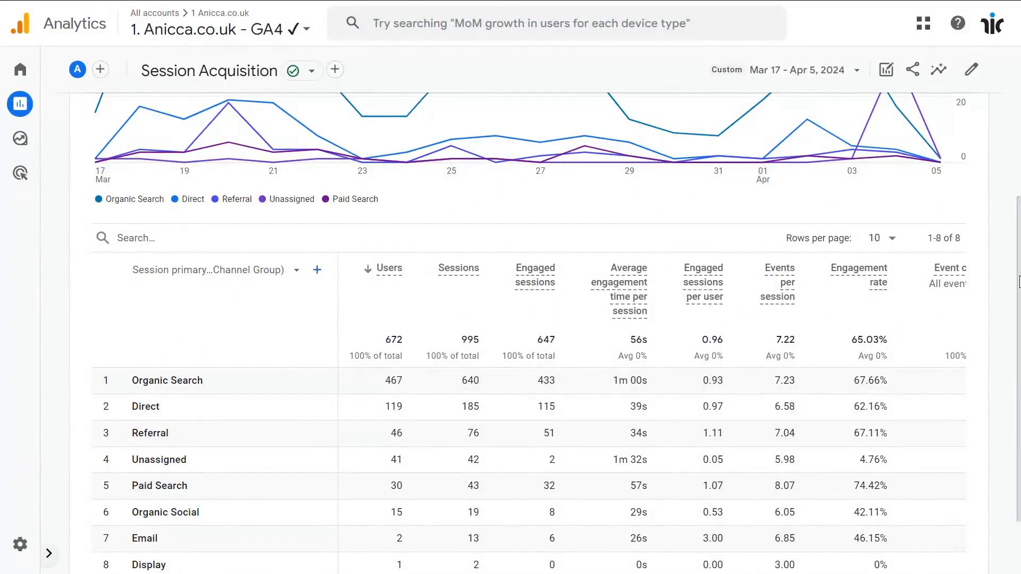
left_click_drag(1019, 259, 1018, 122)
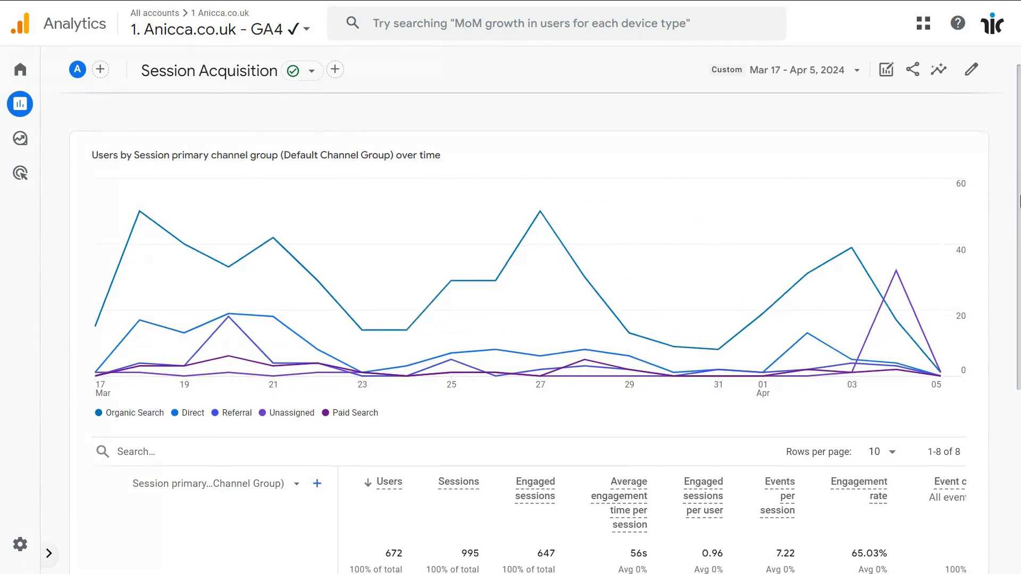
- Review the metric columns of the channel table below the chart, including Events per session
left_click_drag(1018, 174, 1019, 357)
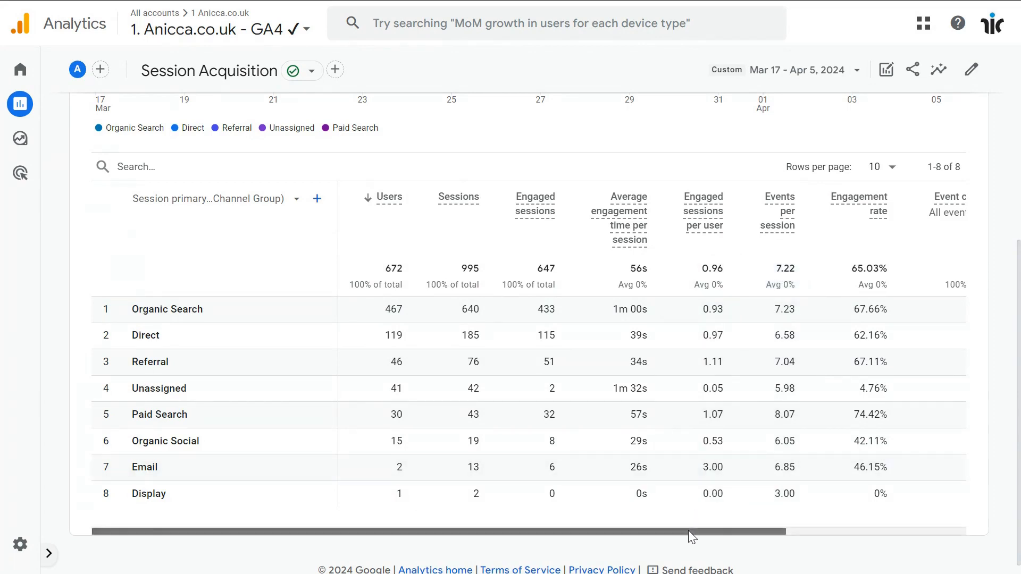
left_click_drag(688, 530, 574, 537)
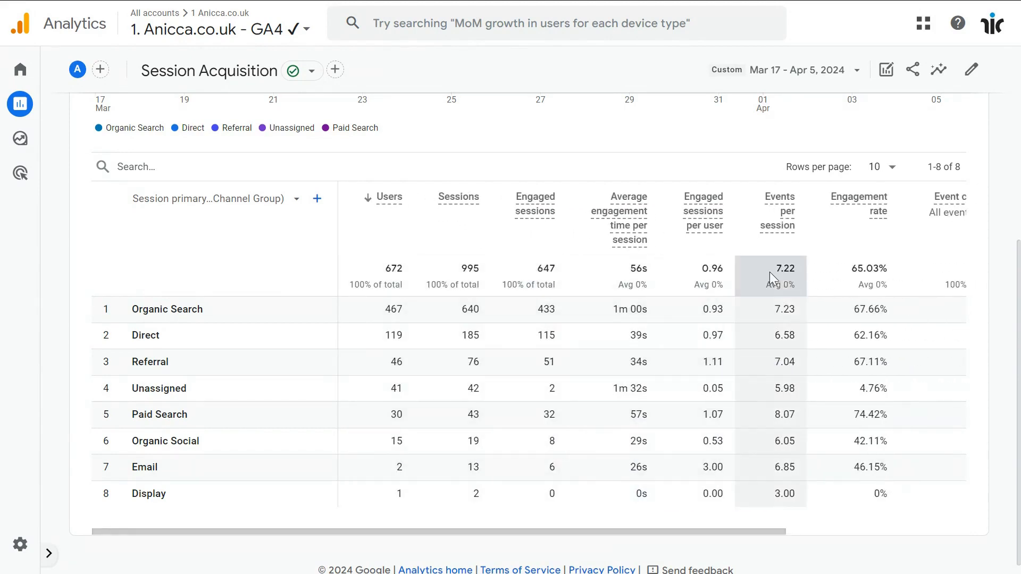
left_click_drag(1017, 261, 1019, 38)
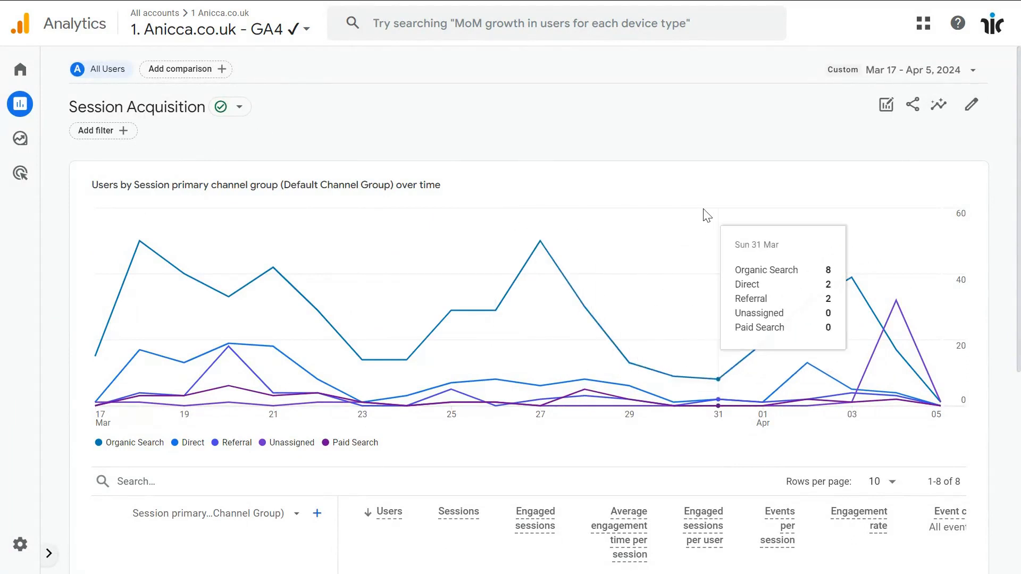
- Start a report filter on the dimension First user primary channel group (Default Channel Group)
left_click(124, 134)
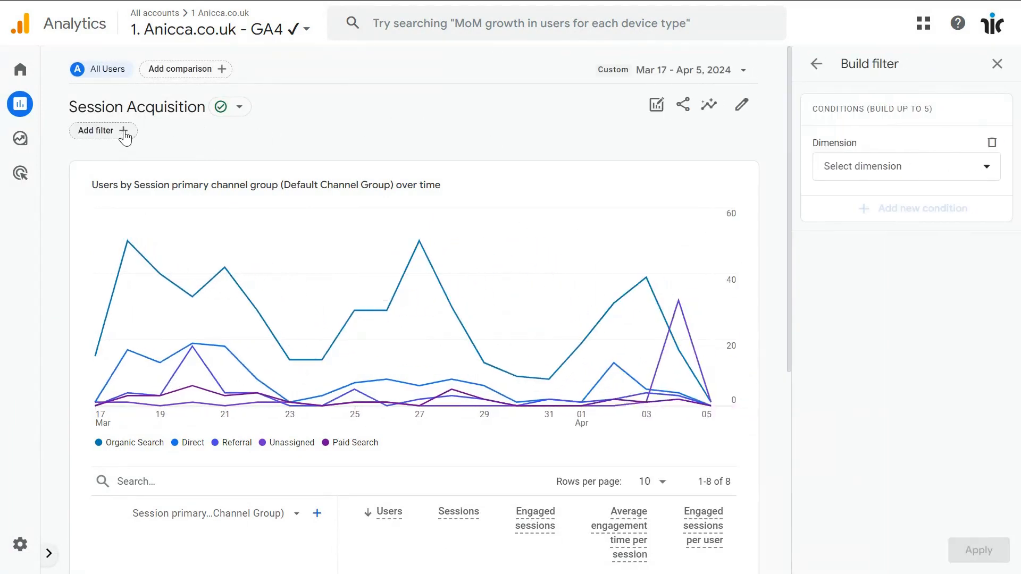
left_click(986, 170)
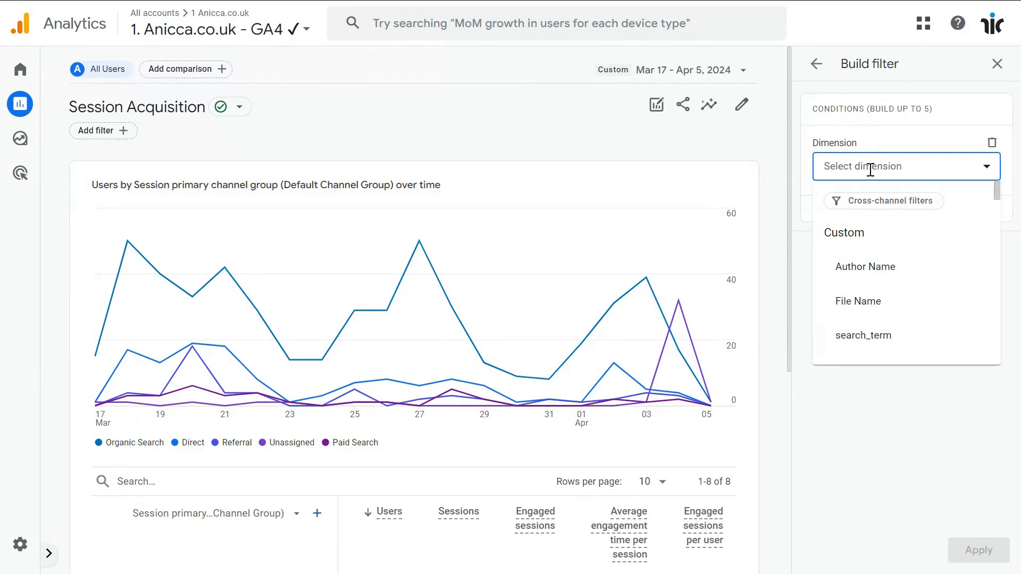
type("cha")
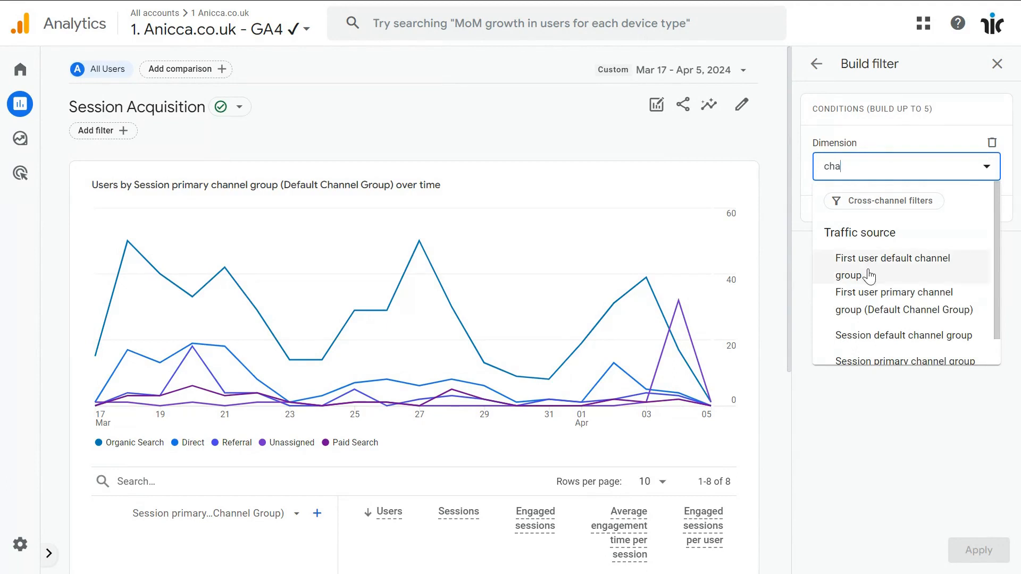
left_click(869, 302)
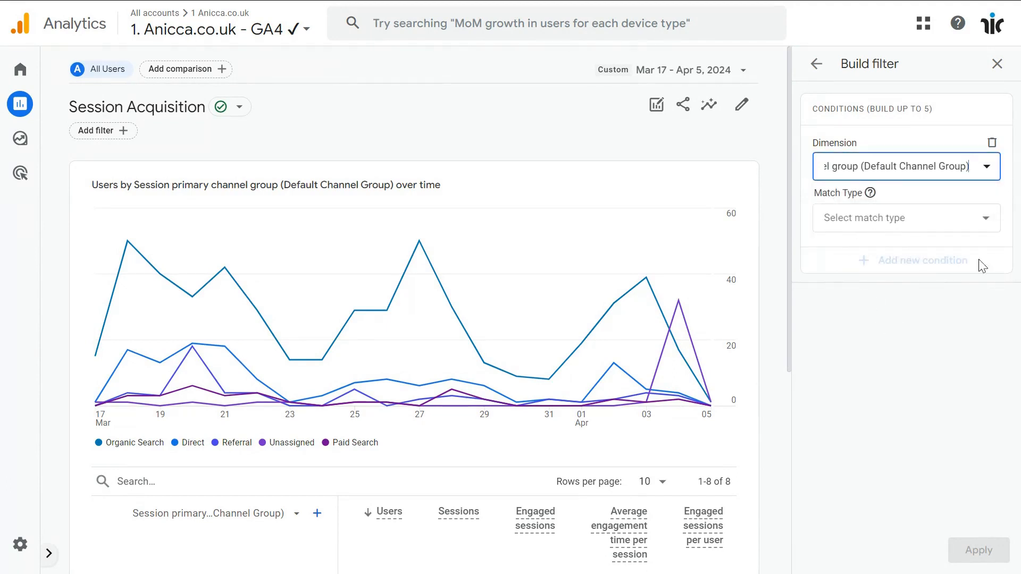
- Set the First user primary channel group filter to exactly matches Organic Search and apply it to the report
left_click(987, 224)
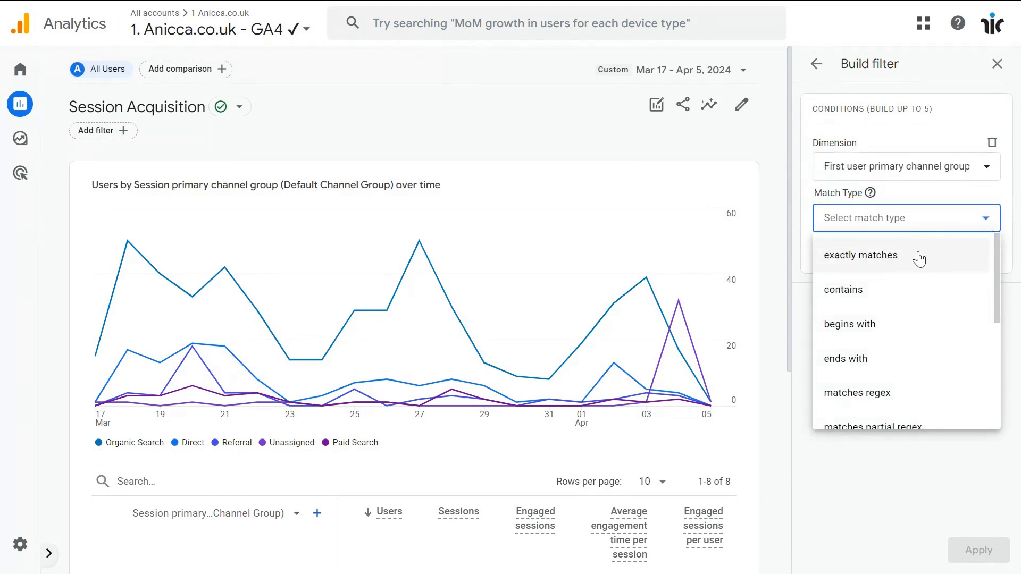
left_click(850, 290)
left_click(881, 269)
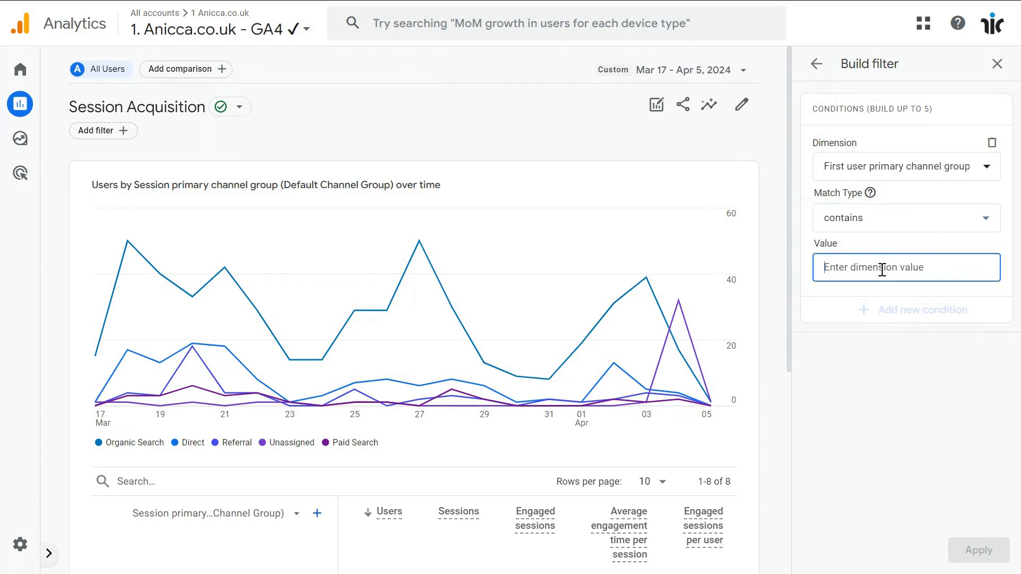
left_click(987, 219)
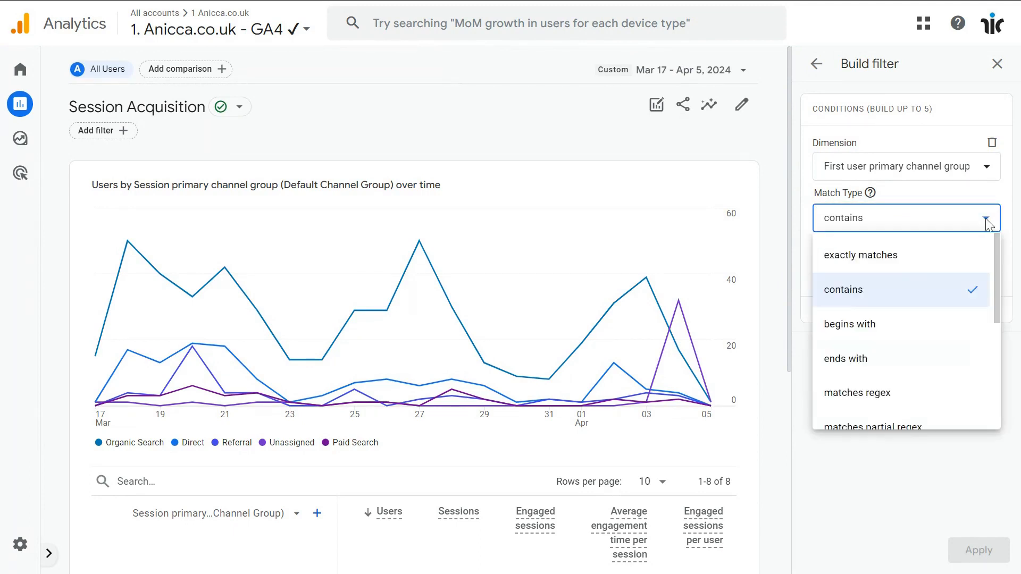
left_click(907, 254)
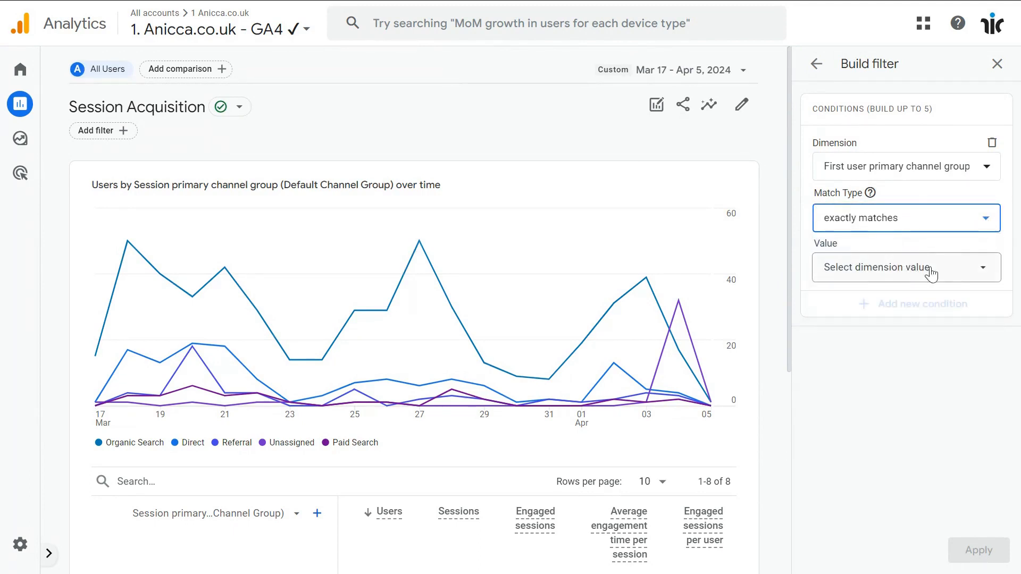
left_click(982, 271)
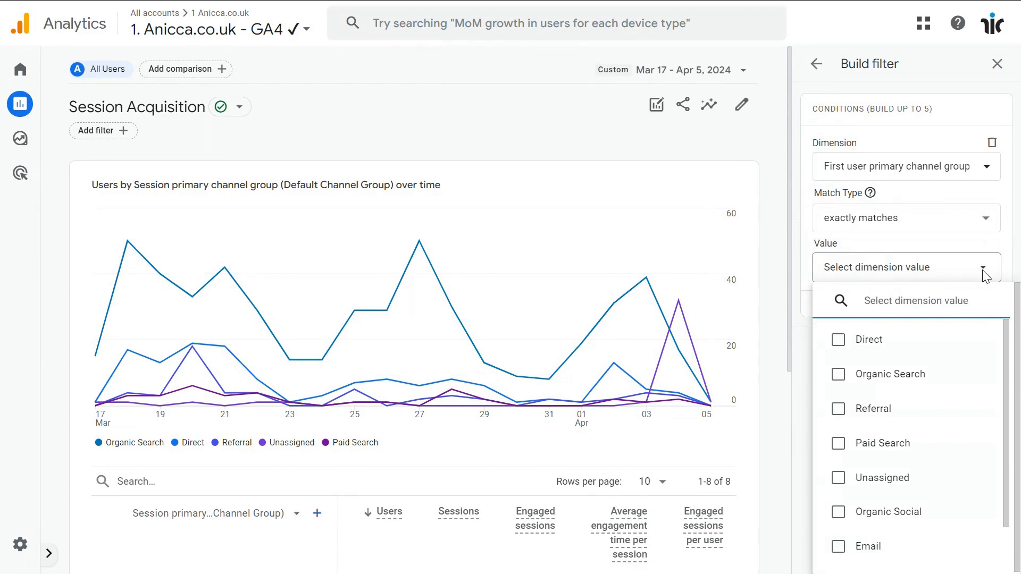
left_click(842, 379)
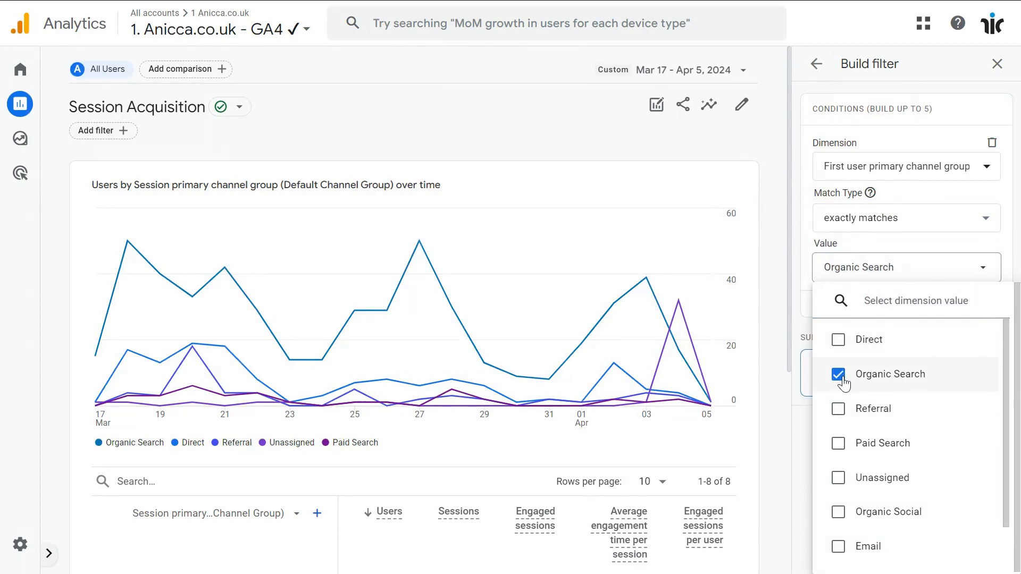
left_click(806, 429)
left_click(978, 544)
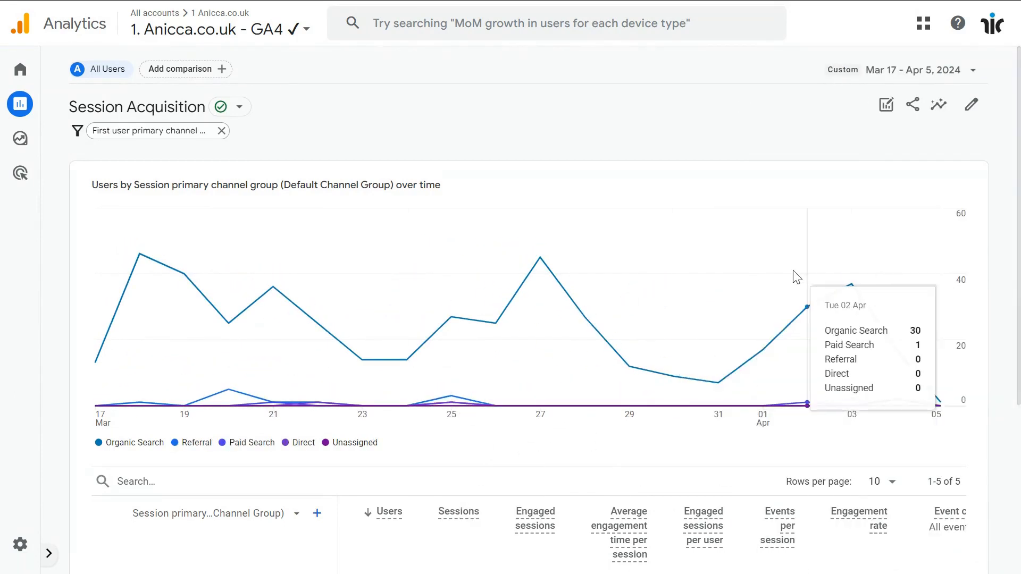
- Examine the chart, channel table and filter description of the report filtered by first user channel
scroll(793, 274, "down", 3)
scroll(792, 273, "down", 1)
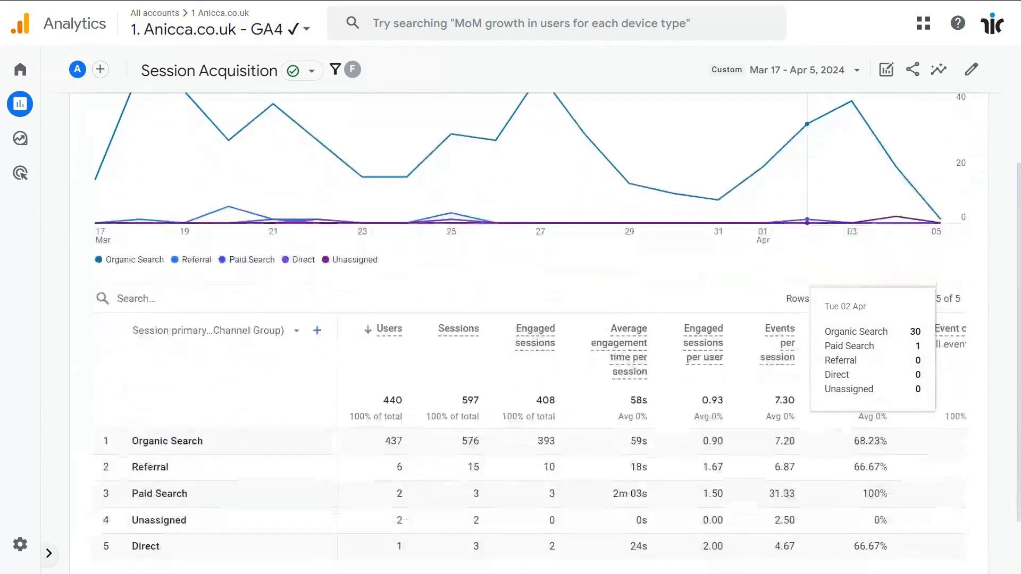
scroll(793, 273, "up", 4)
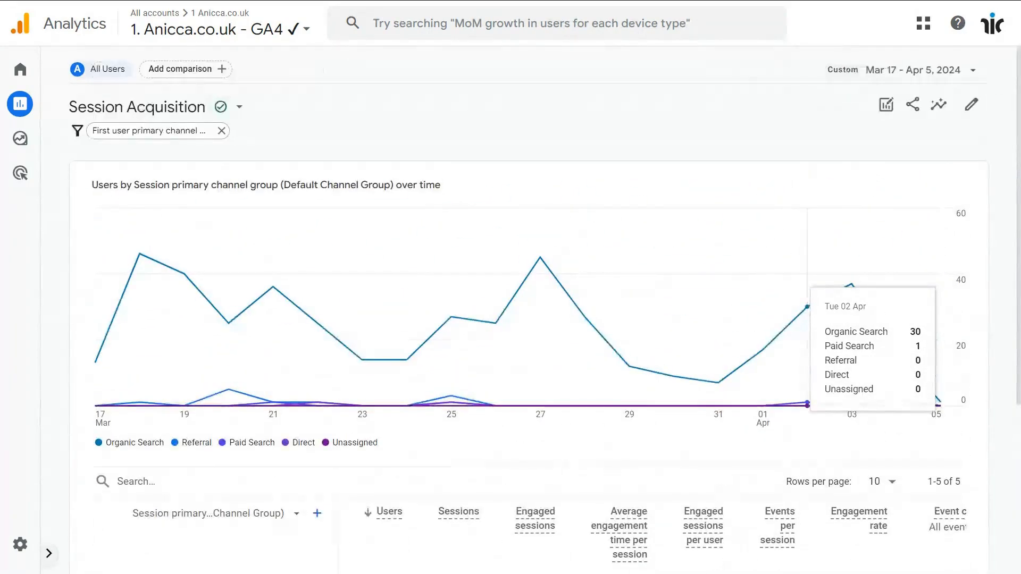
scroll(793, 273, "down", 5)
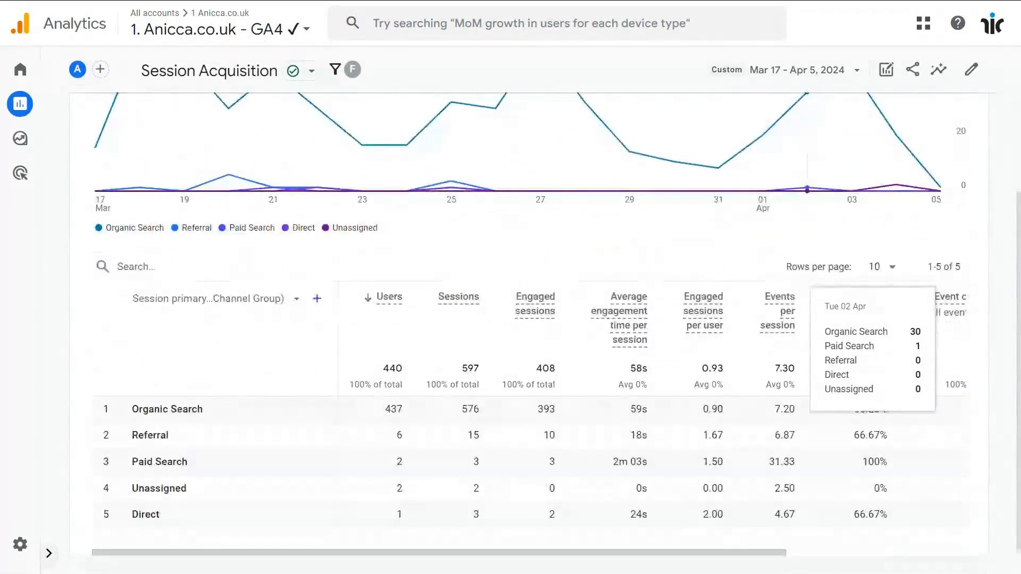
scroll(793, 274, "down", 2)
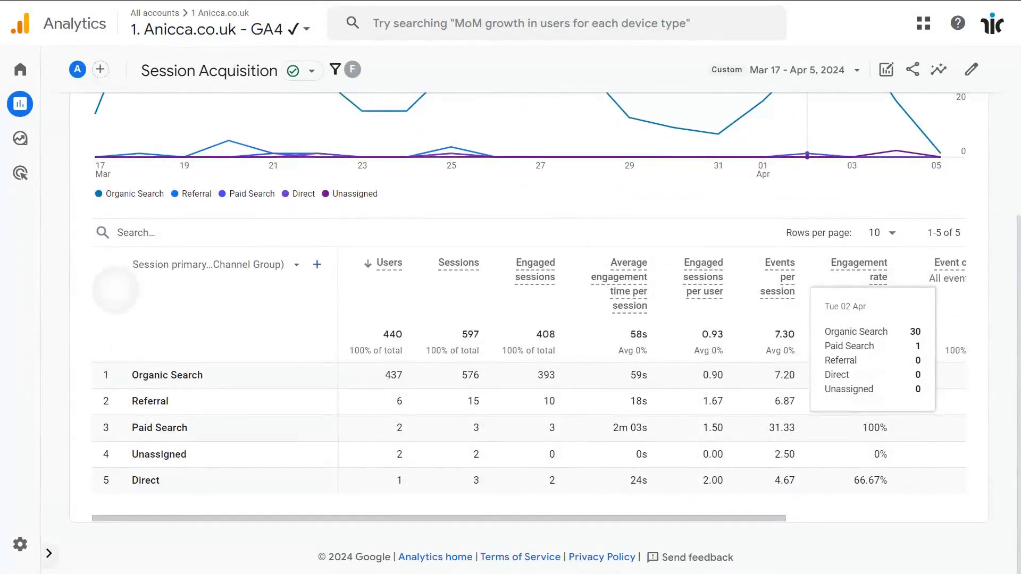
scroll(793, 274, "up", 3)
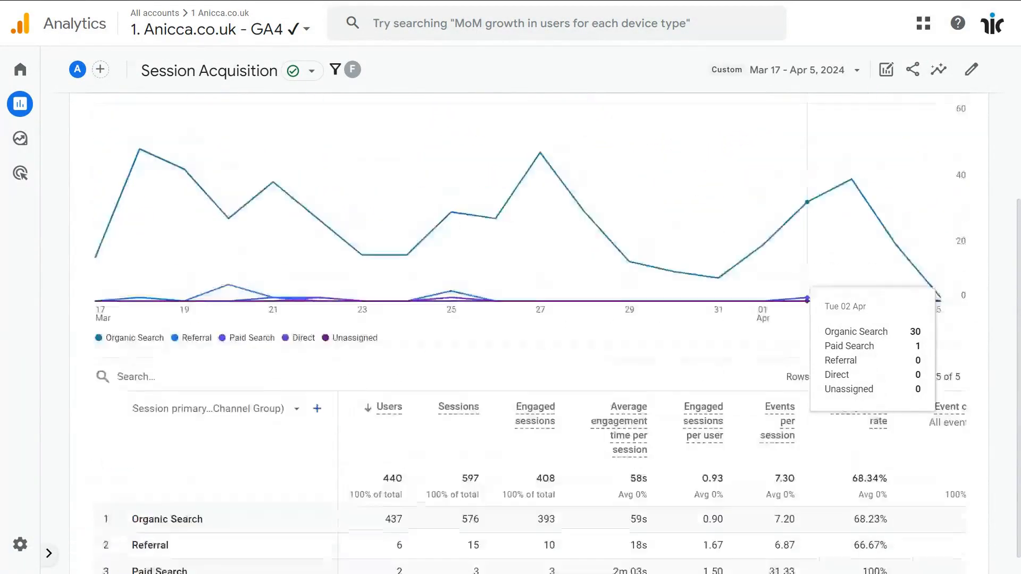
scroll(793, 273, "up", 2)
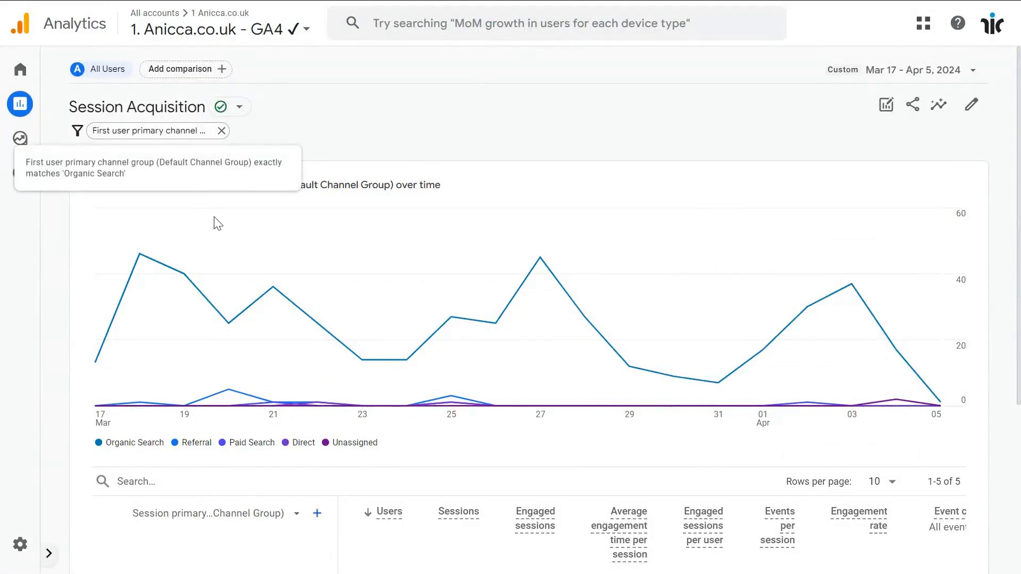
- Change the report filter to Session primary channel group (Default Channel Group) exactly matches Organic Search and apply it
left_click(198, 133)
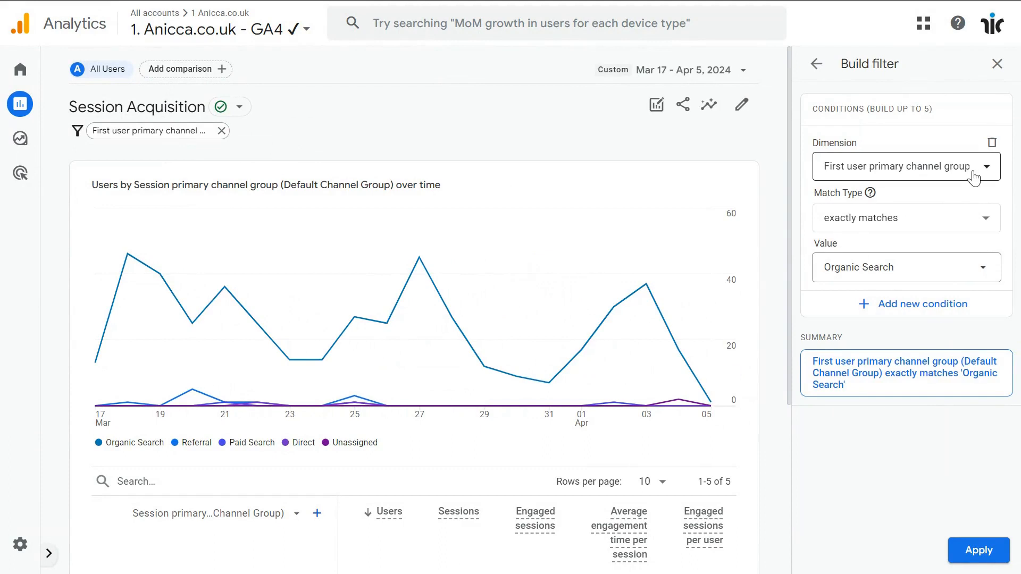
left_click(989, 174)
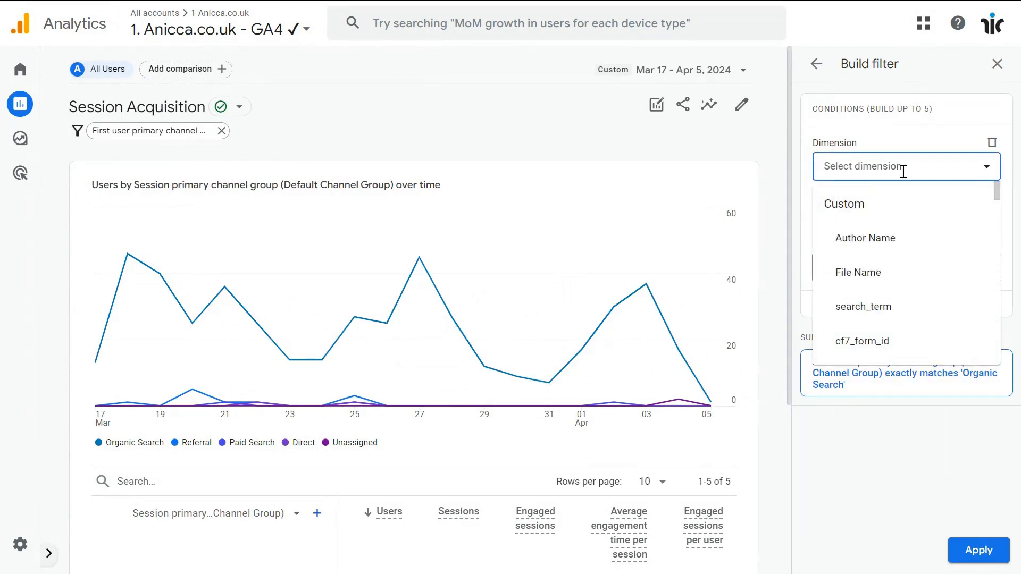
type("pri")
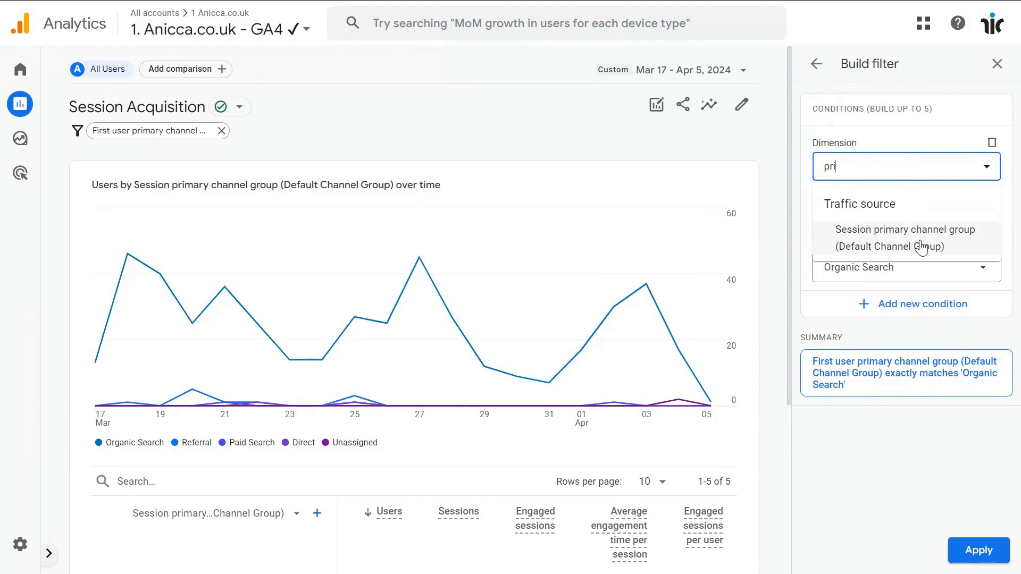
left_click(870, 242)
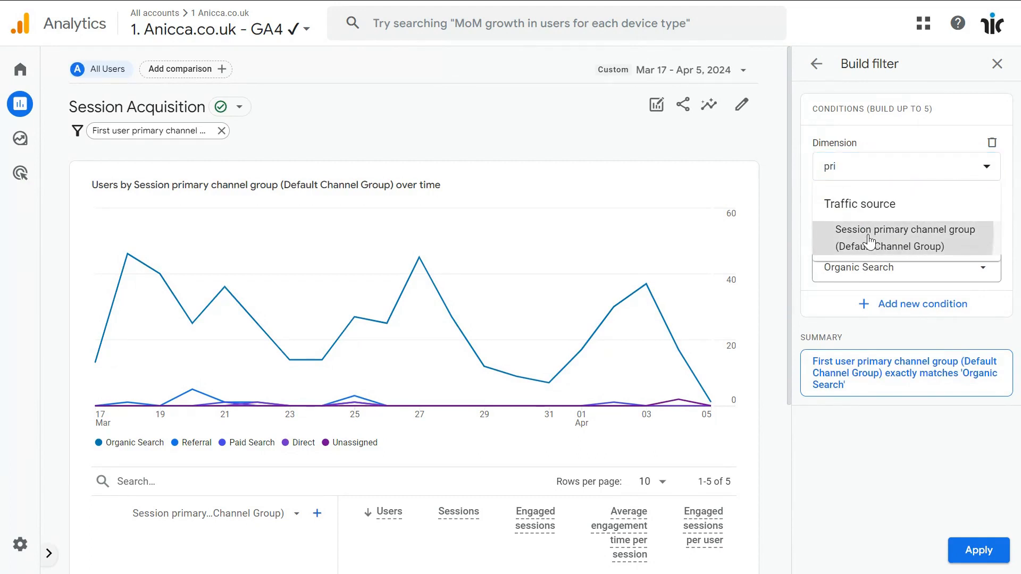
left_click(984, 225)
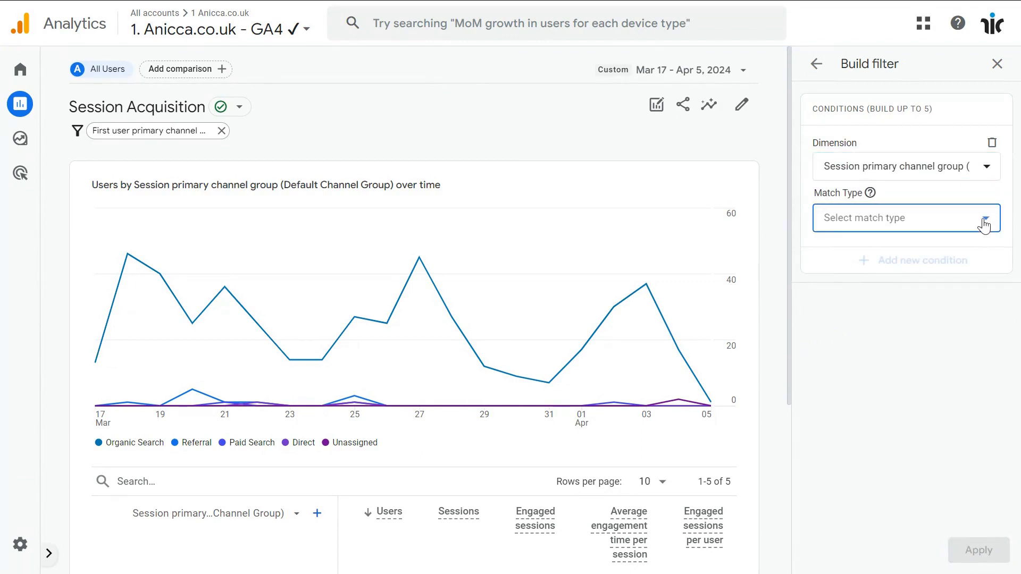
left_click(842, 260)
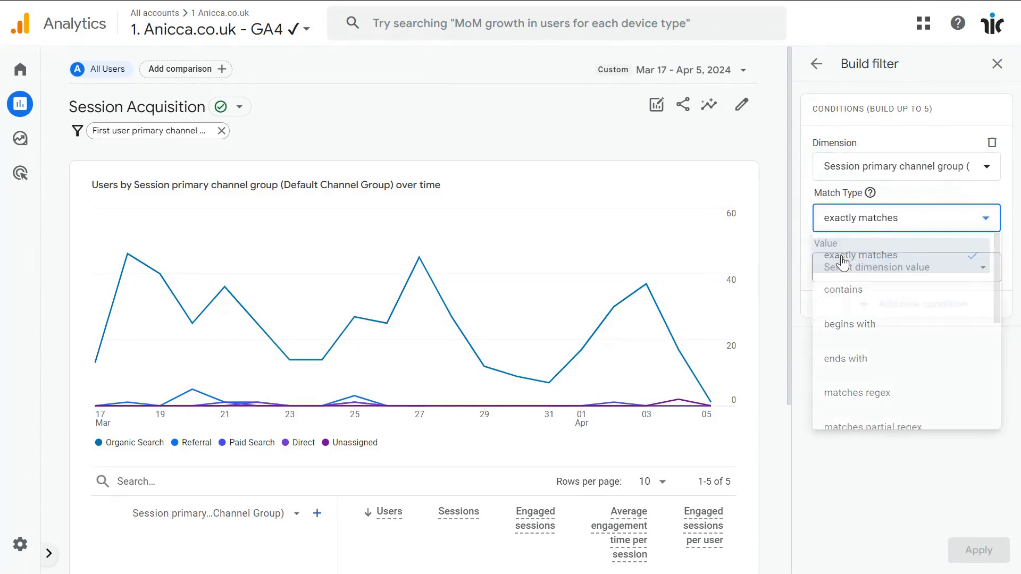
left_click(987, 267)
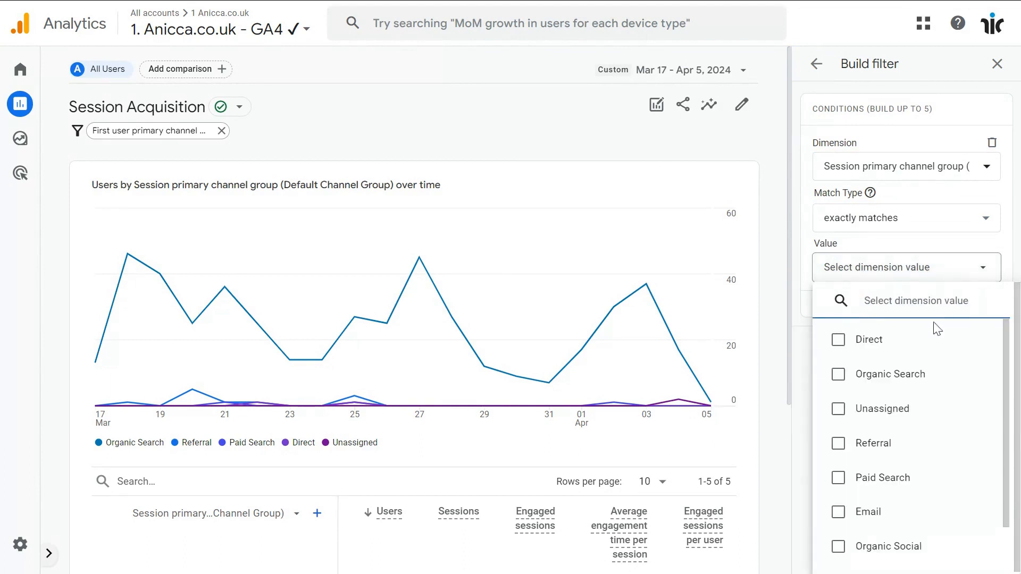
left_click(840, 376)
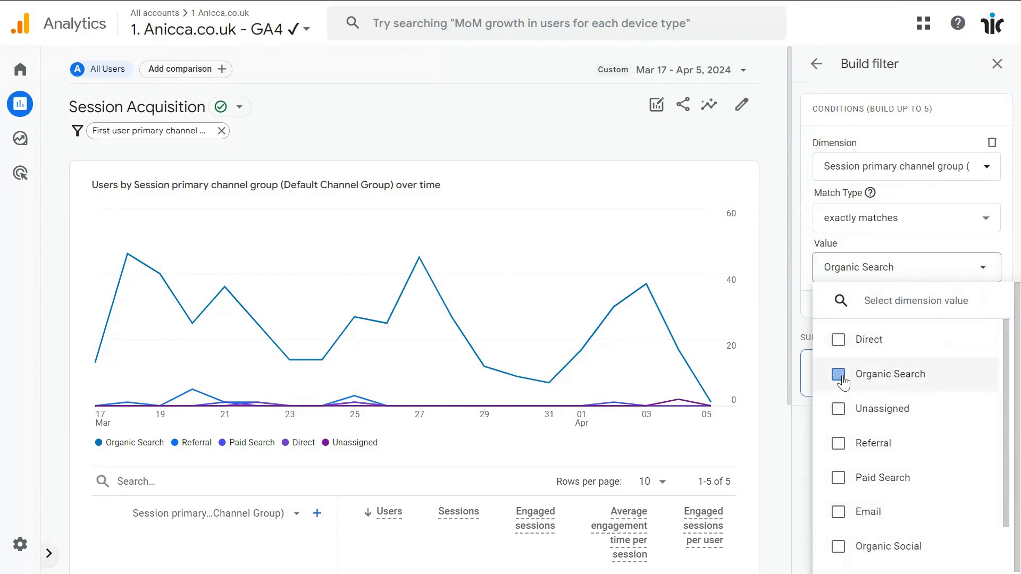
left_click(793, 460)
left_click(977, 550)
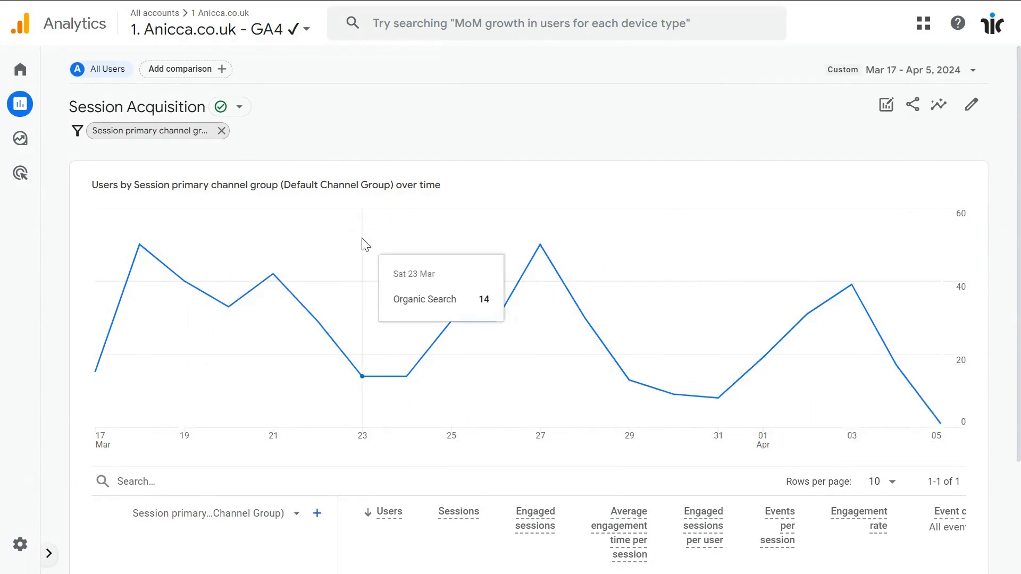
- Check the Organic Search chart and table row, and remove the Session primary channel group filter
scroll(360, 239, "down", 3)
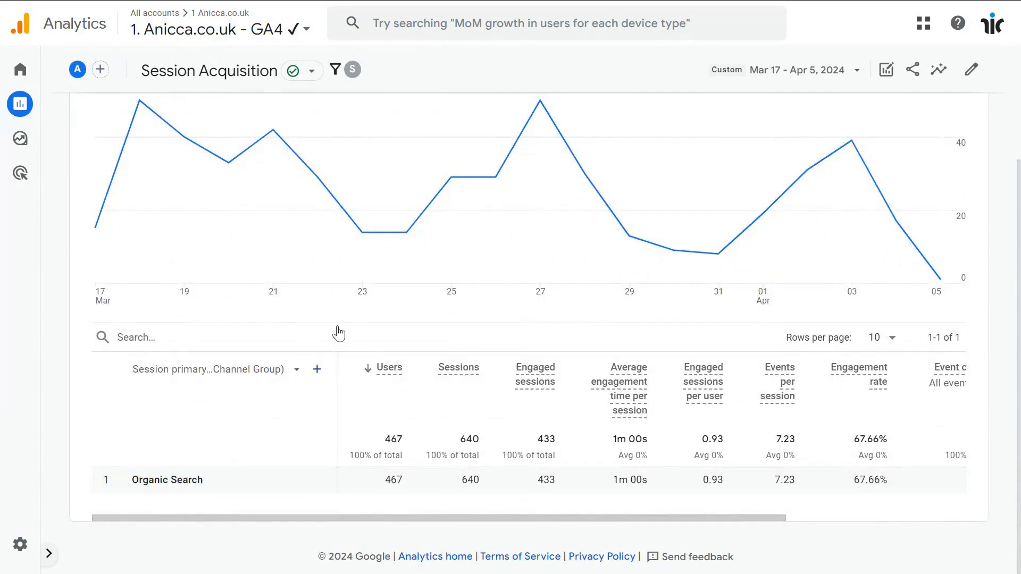
scroll(334, 299, "up", 3)
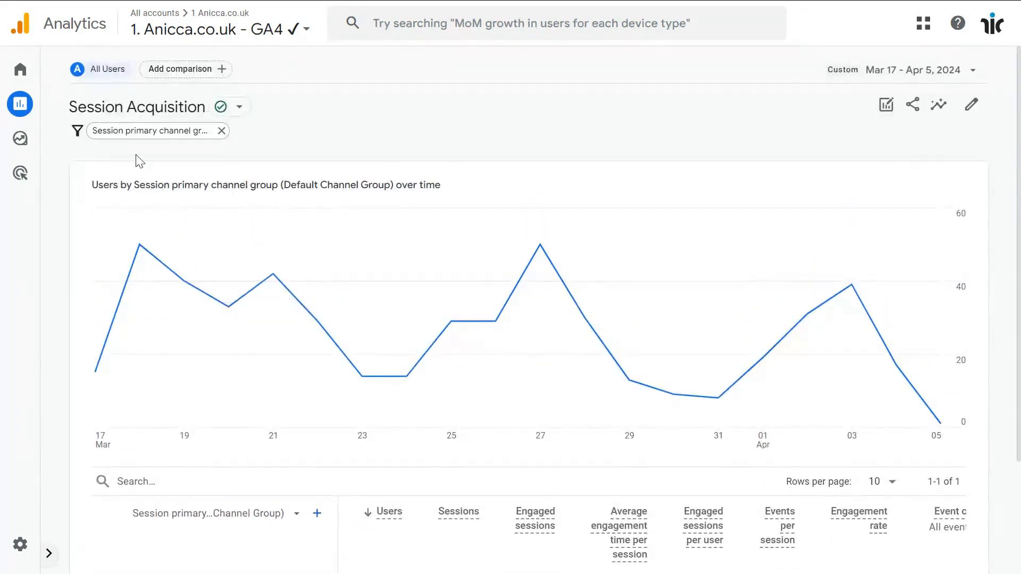
left_click(221, 131)
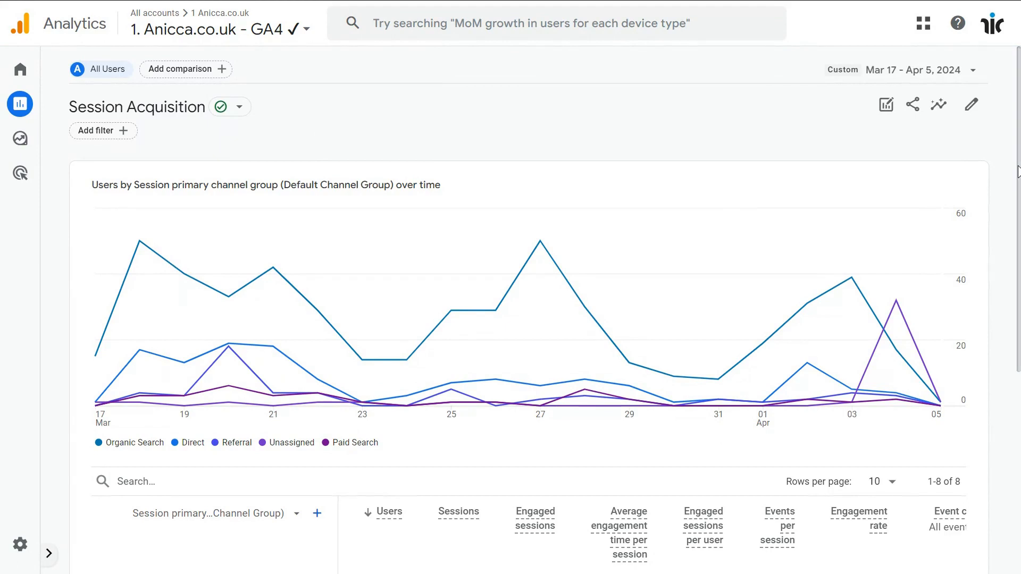
- Examine the channel table for all channels, focusing on the Average engagement time per session column
mouse_move(104, 324)
left_click_drag(1018, 222, 1018, 426)
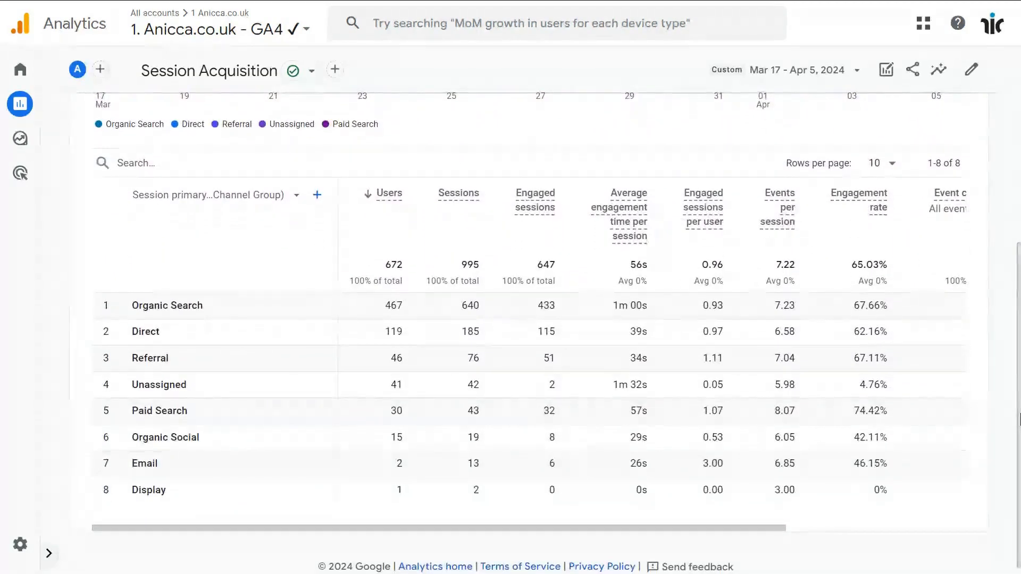
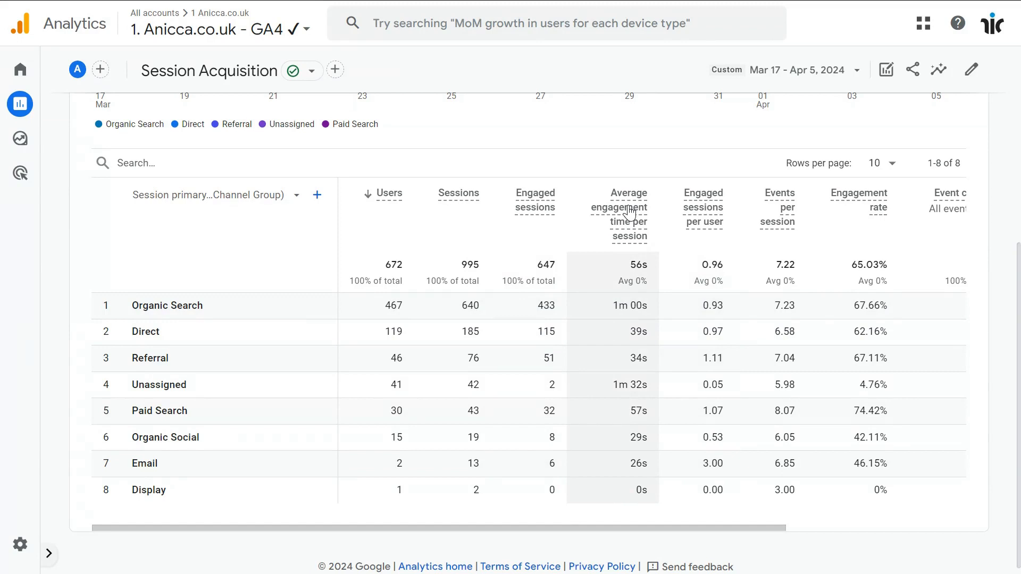
mouse_move(629, 213)
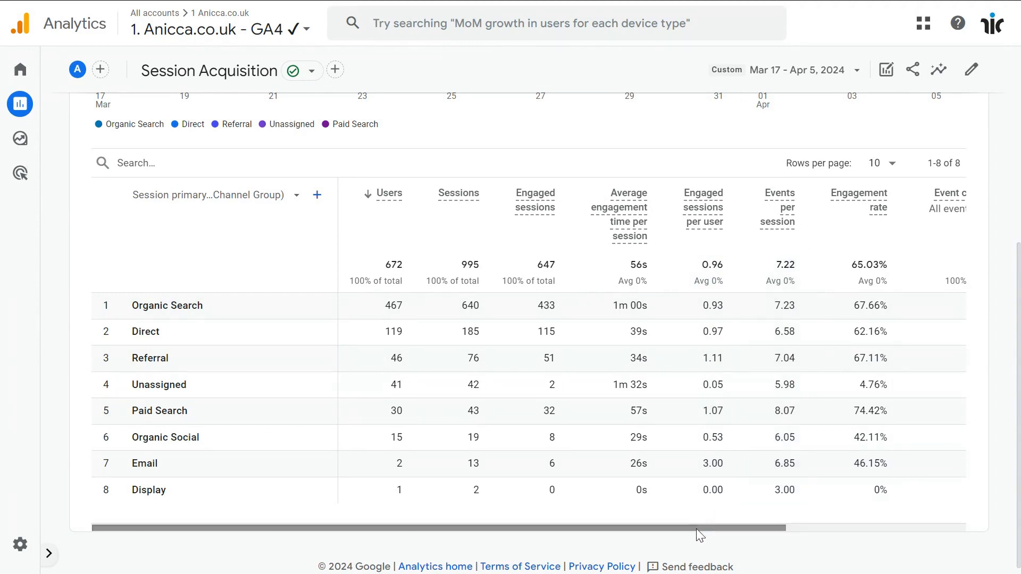
- Sort the channel table by Events per session, toggling to ascending order and back to descending
left_click_drag(696, 528, 903, 537)
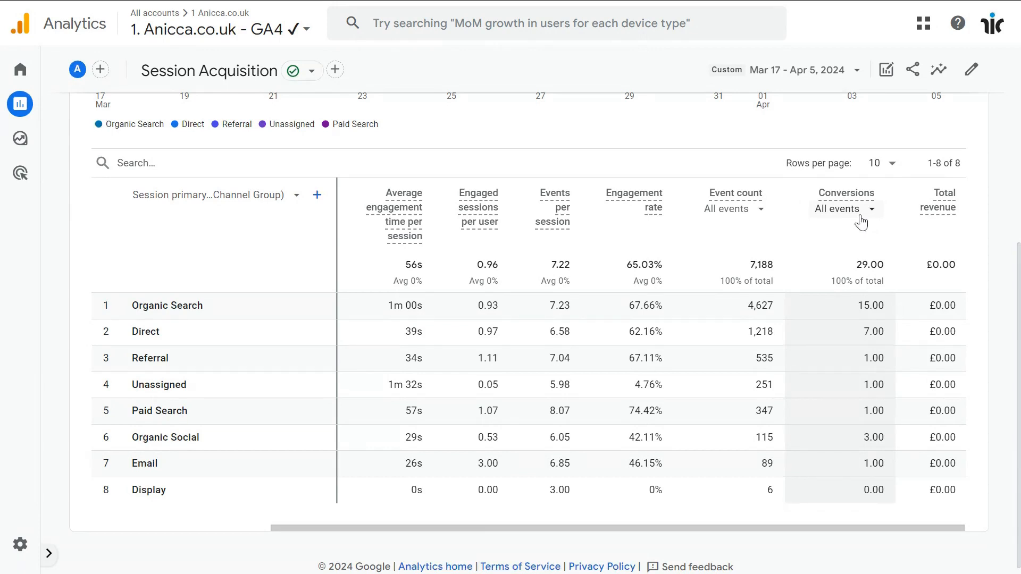
left_click(526, 198)
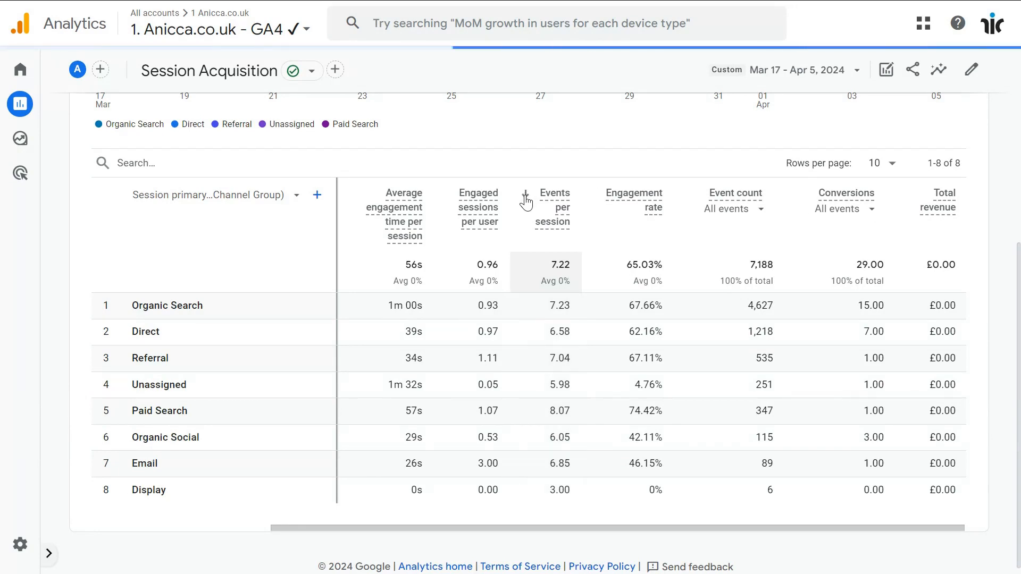
left_click(525, 196)
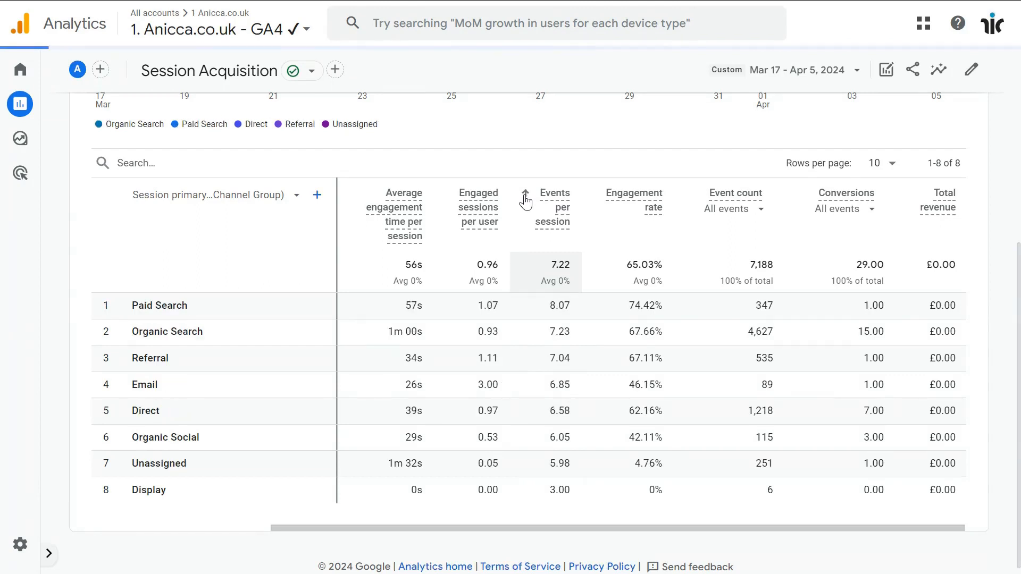
left_click(525, 196)
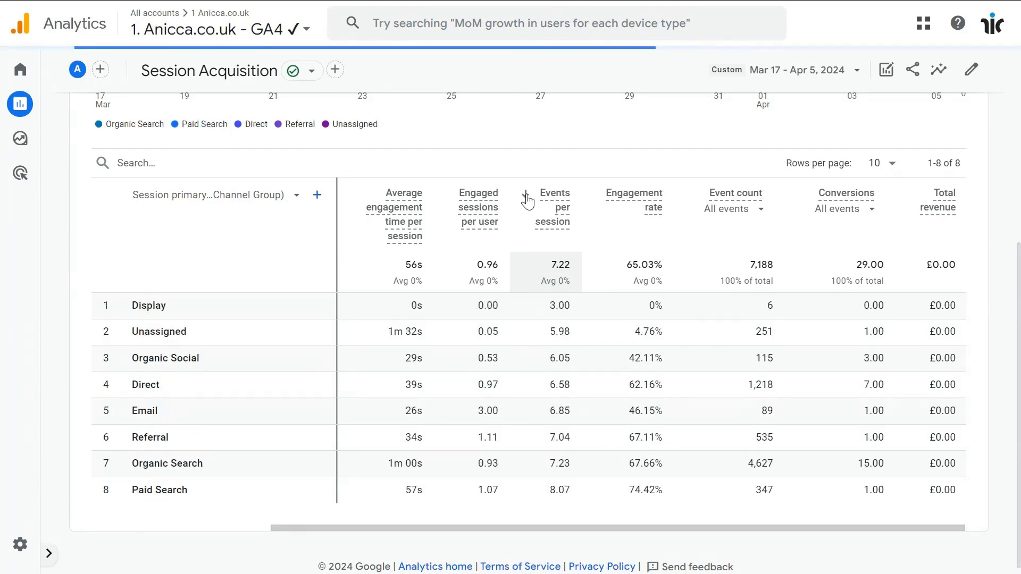
- Limit both the Event count and Conversions columns to the form_submission event and review the channel table across its columns
left_click(759, 209)
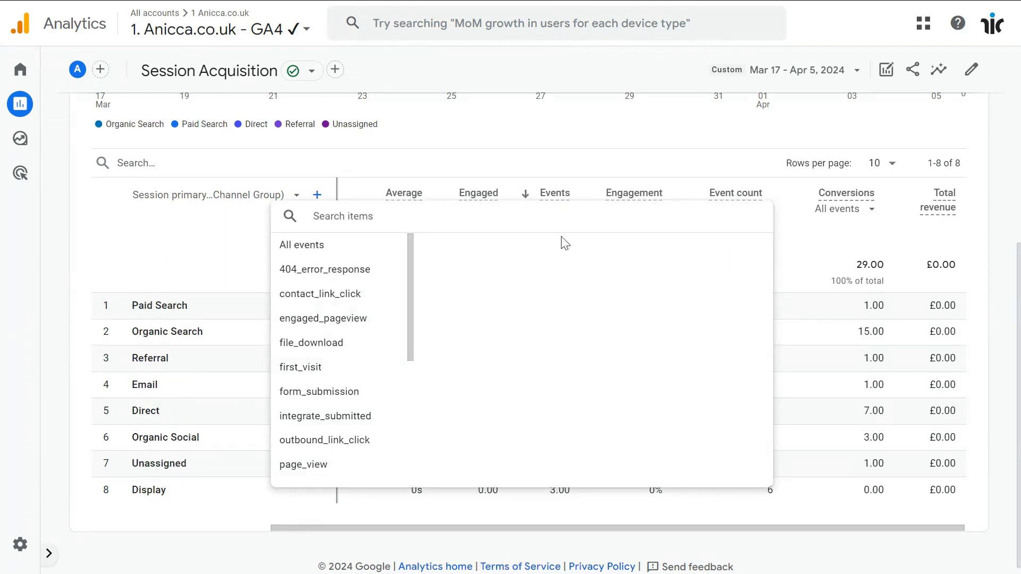
left_click_drag(406, 254, 418, 298)
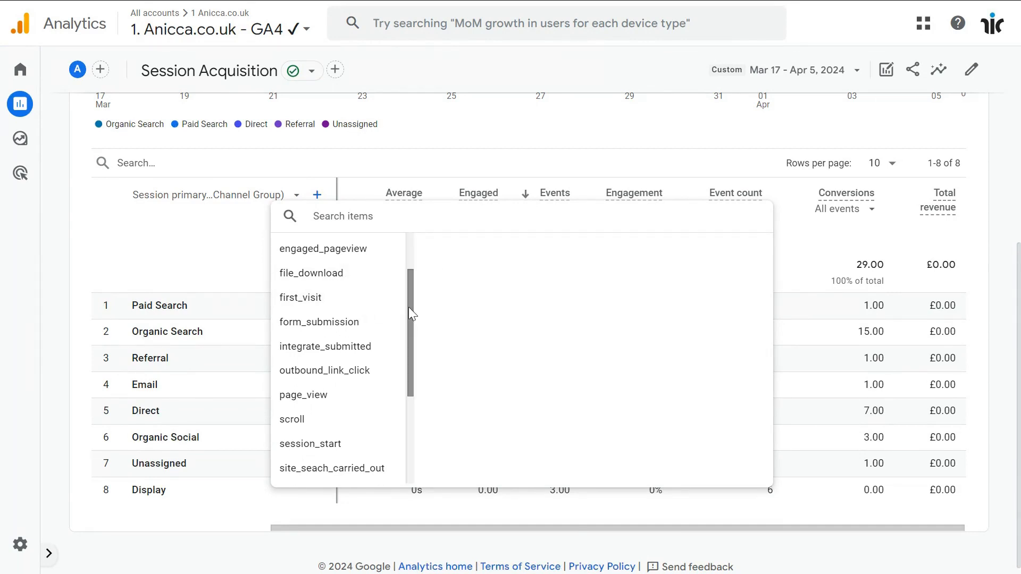
left_click(310, 325)
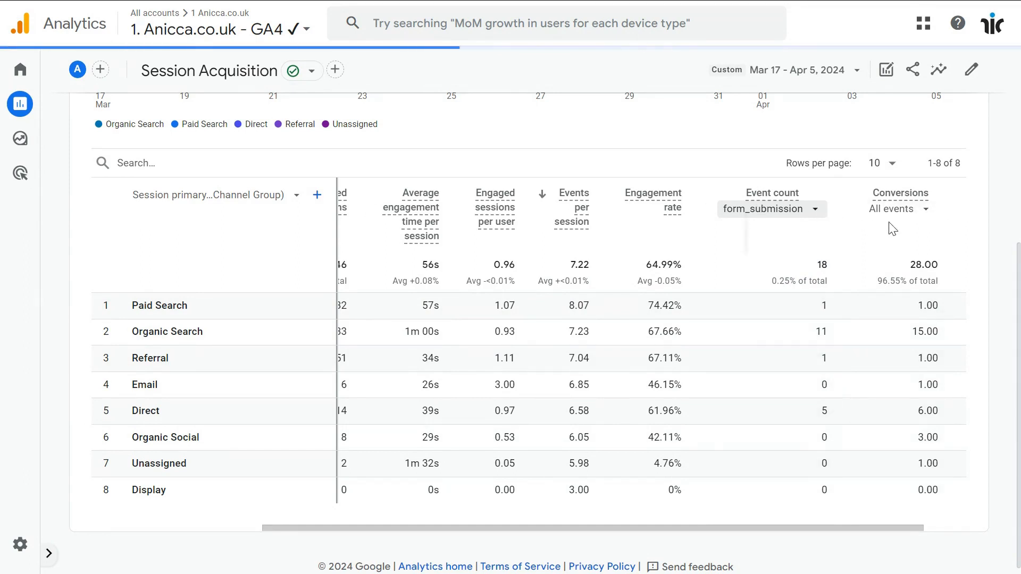
left_click(925, 208)
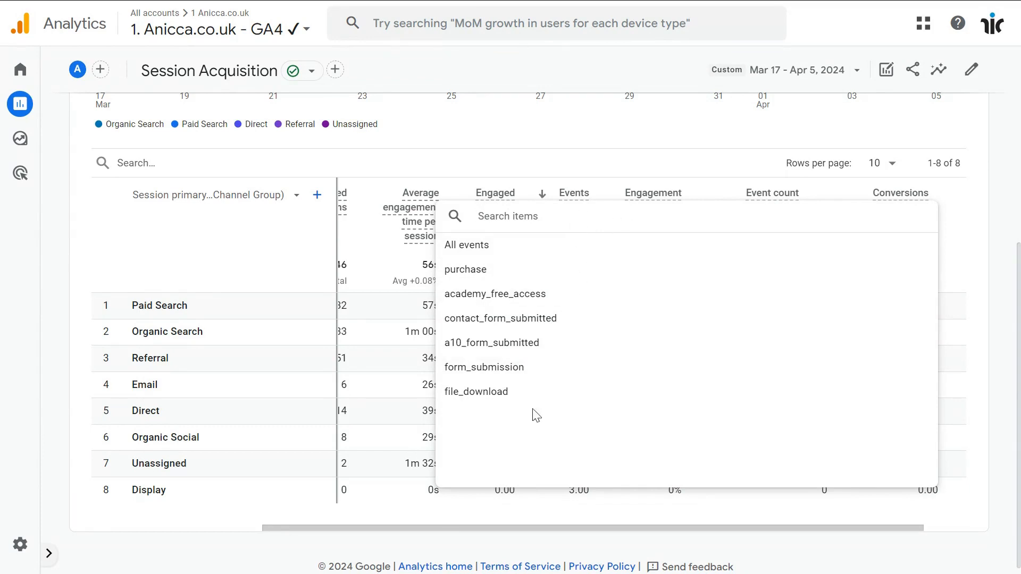
left_click(459, 367)
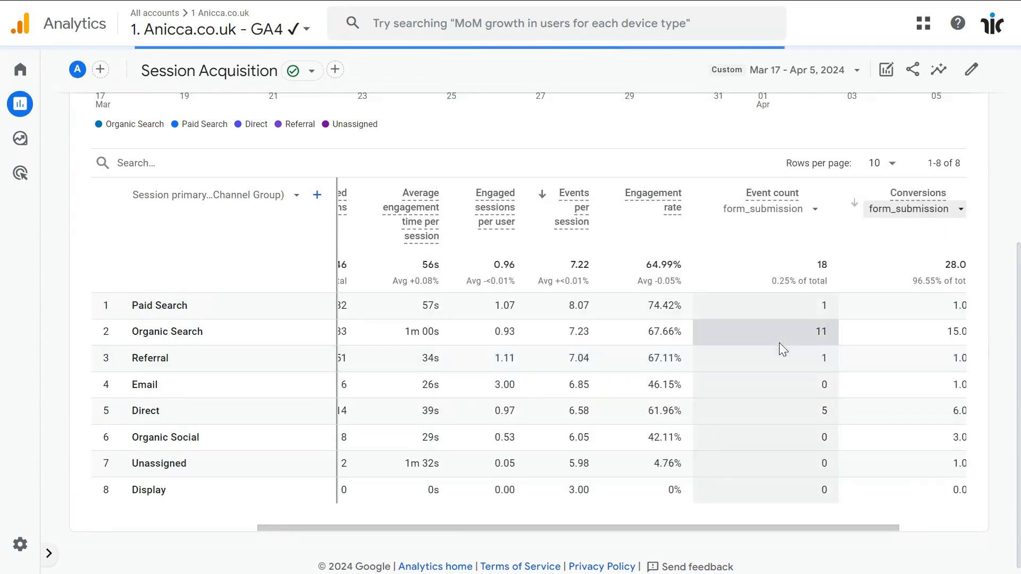
left_click_drag(733, 527, 799, 527)
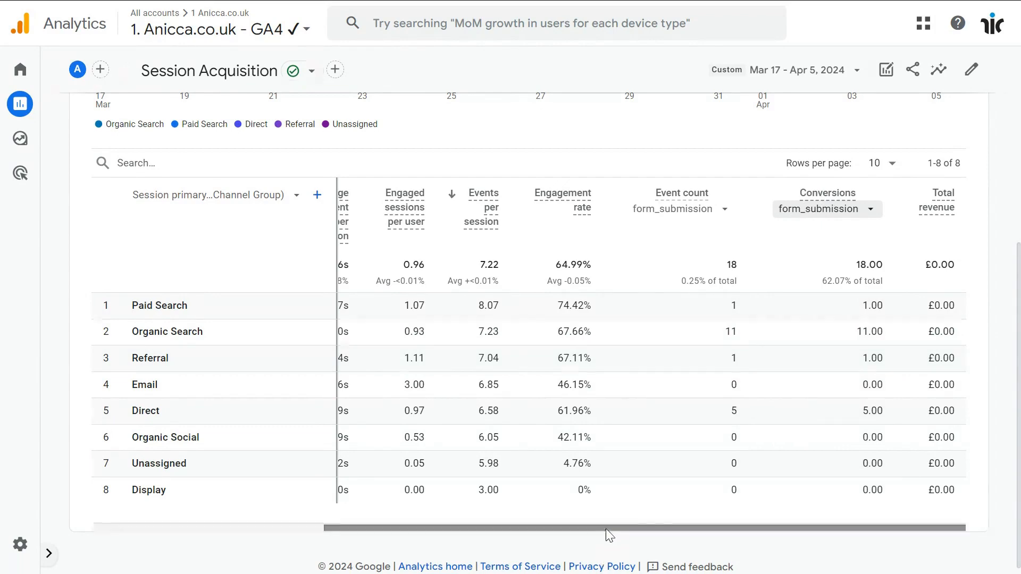
left_click_drag(602, 528, 298, 550)
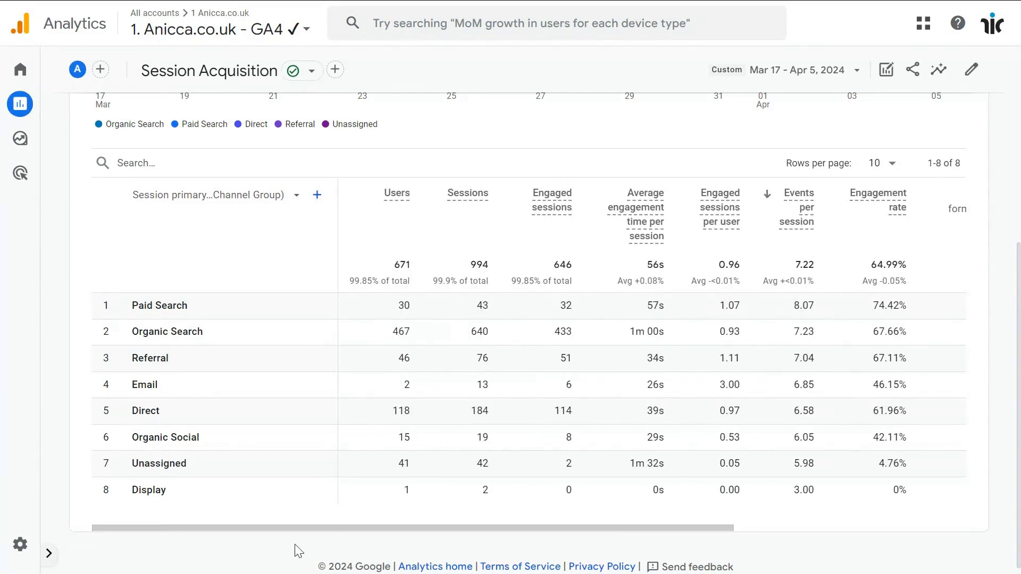
- Open the property's Events list in the Admin data display settings to see which events are marked as conversions
left_click(24, 554)
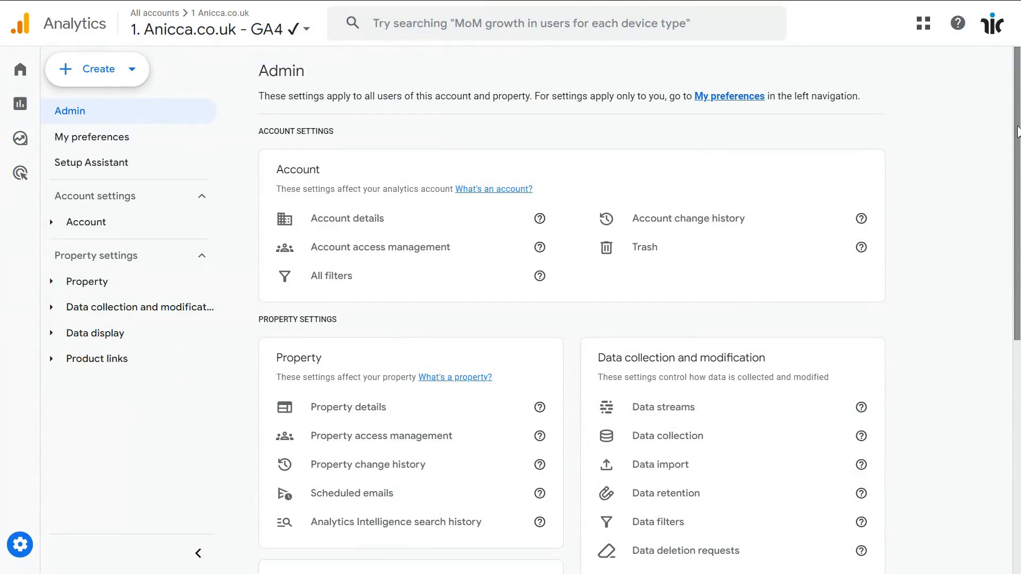
left_click_drag(1017, 130, 1018, 288)
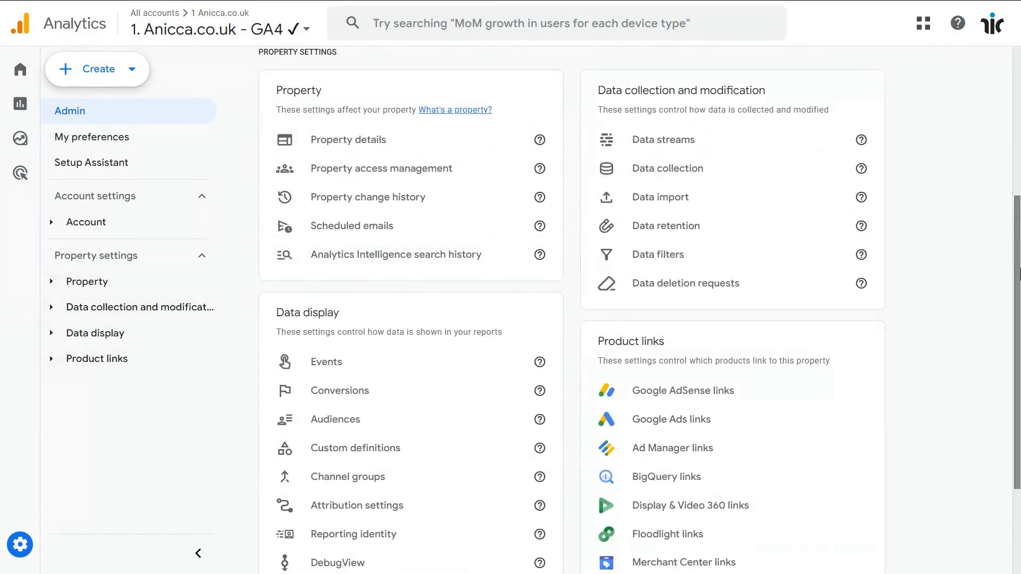
left_click(327, 364)
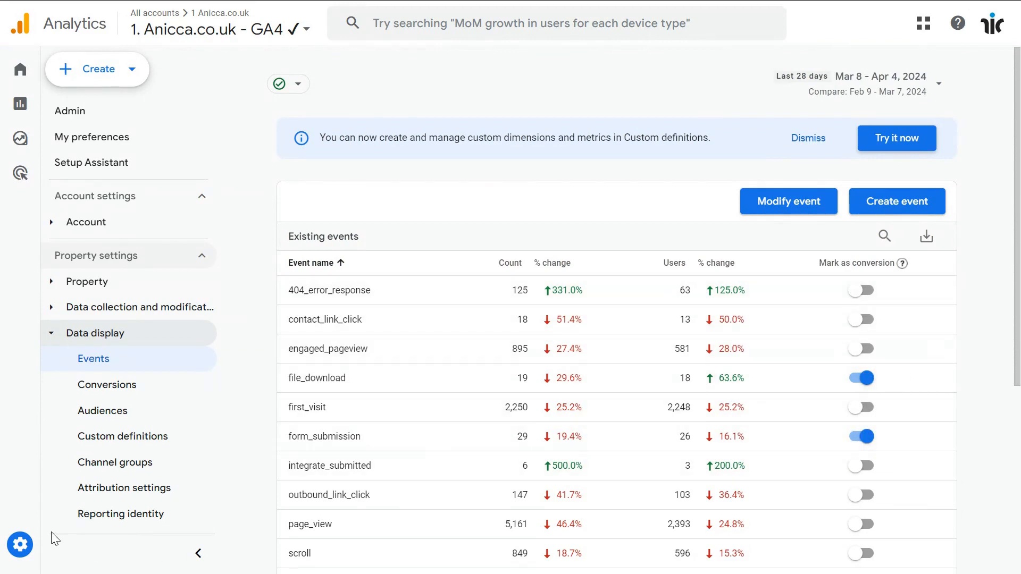
- Open the Realtime report and zoom the user map out to show most of England
mouse_move(107, 327)
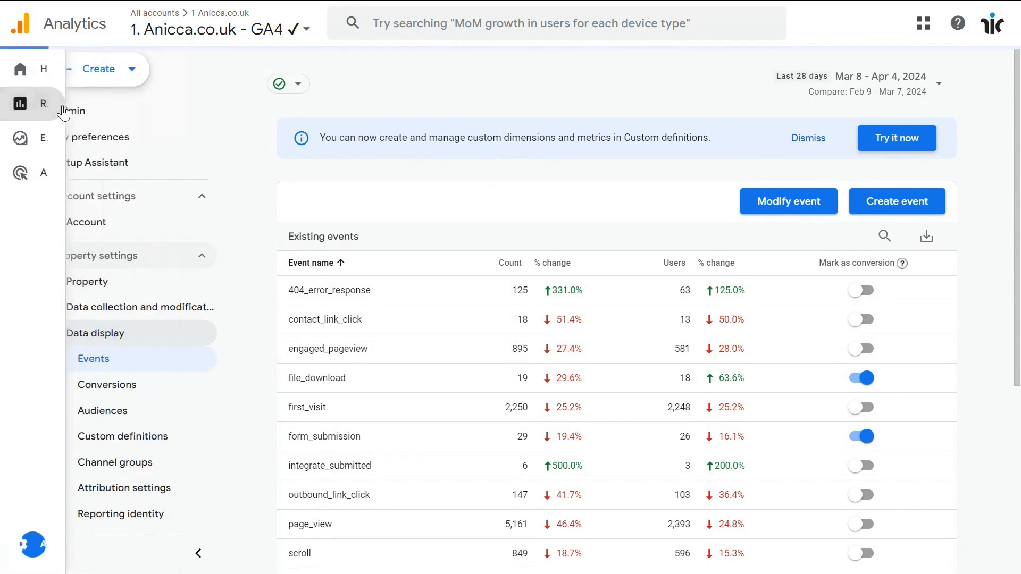
left_click(23, 109)
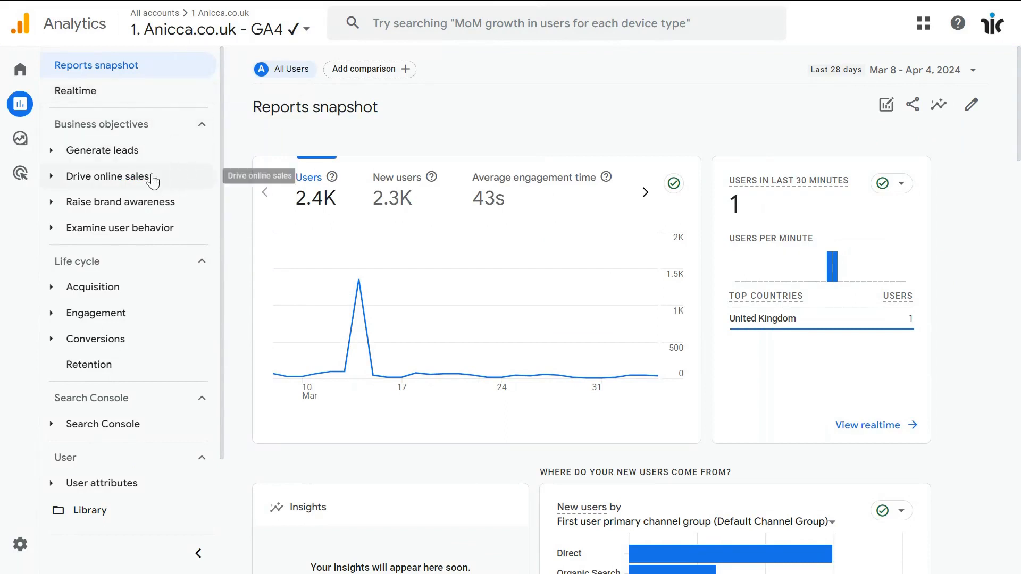
left_click(73, 100)
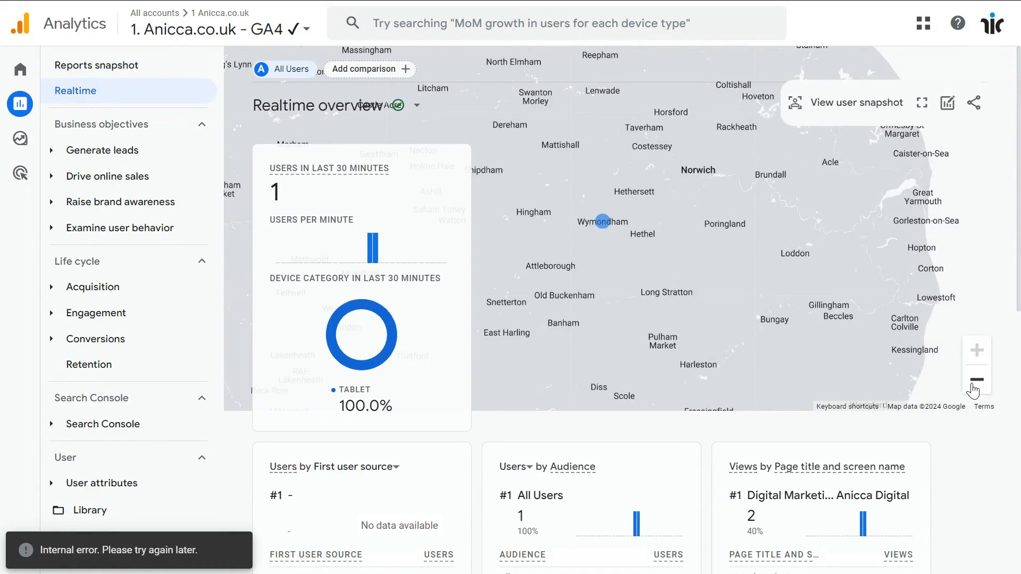
left_click(975, 388)
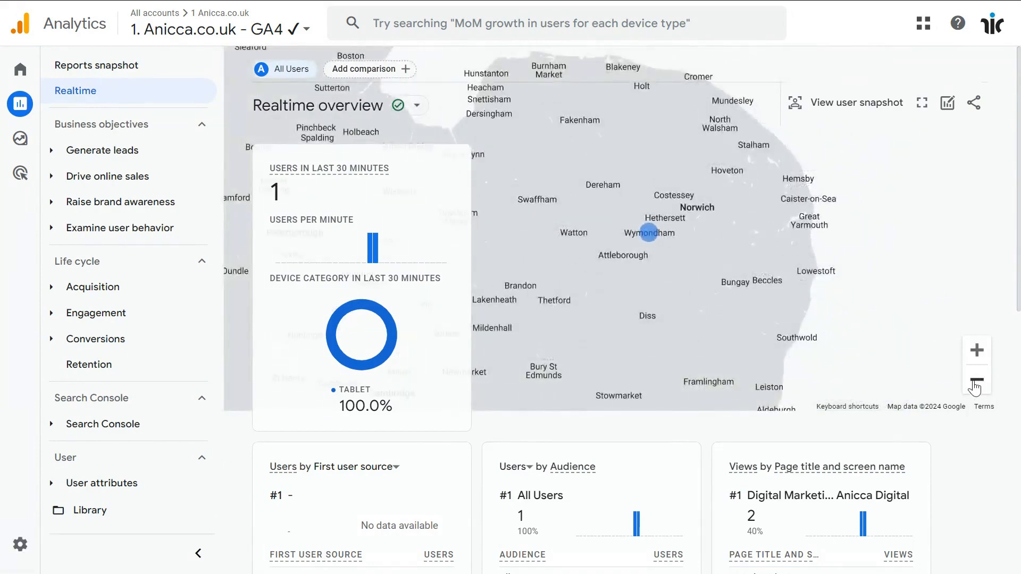
left_click(974, 387)
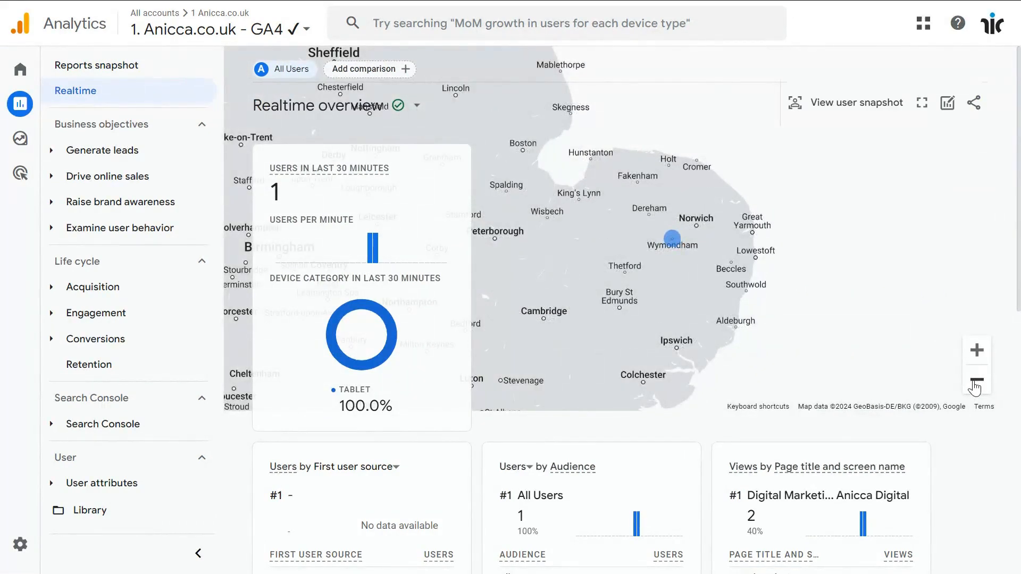
left_click(975, 387)
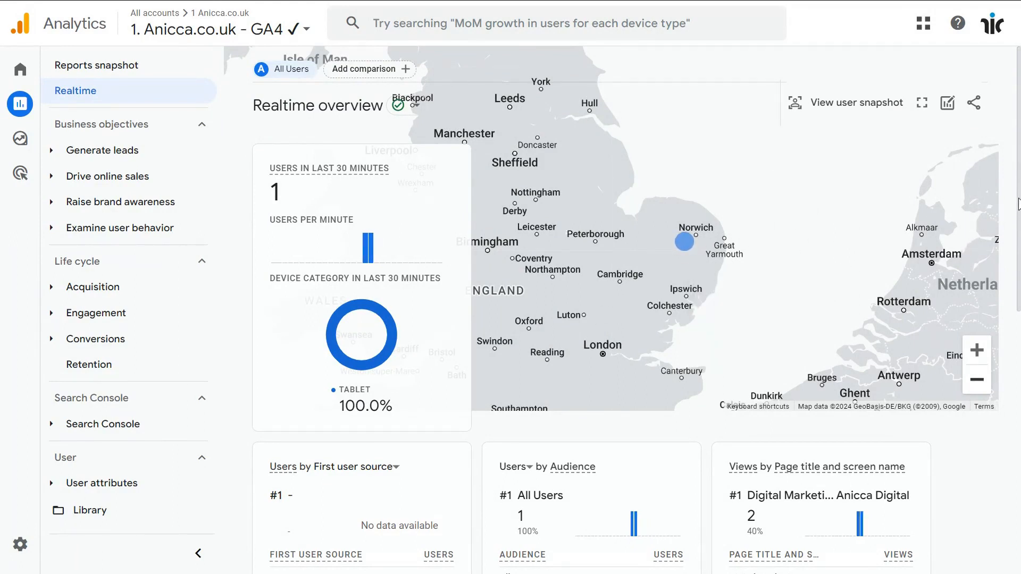
scroll(1019, 196, "down", 2)
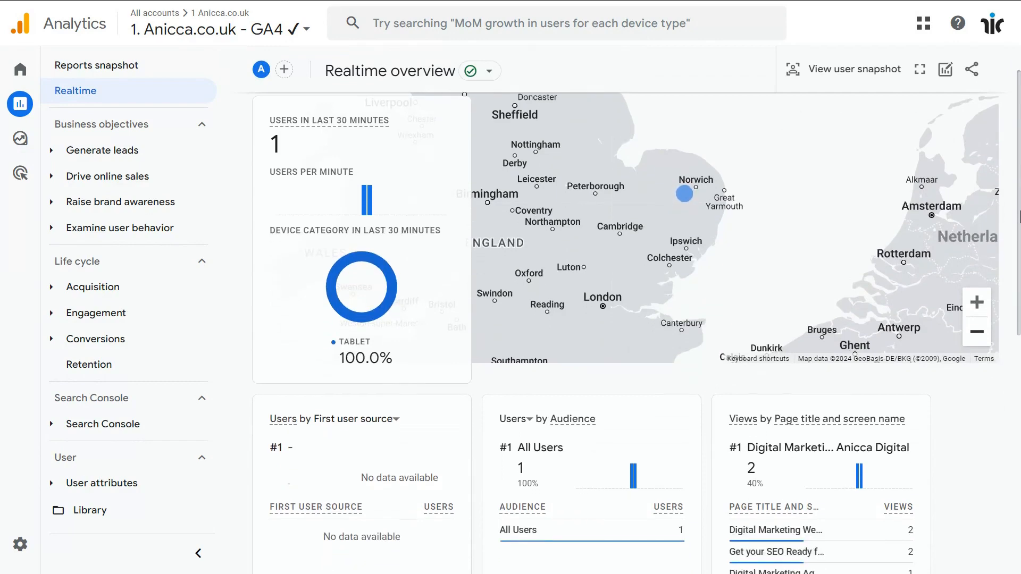
scroll(1019, 196, "up", 2)
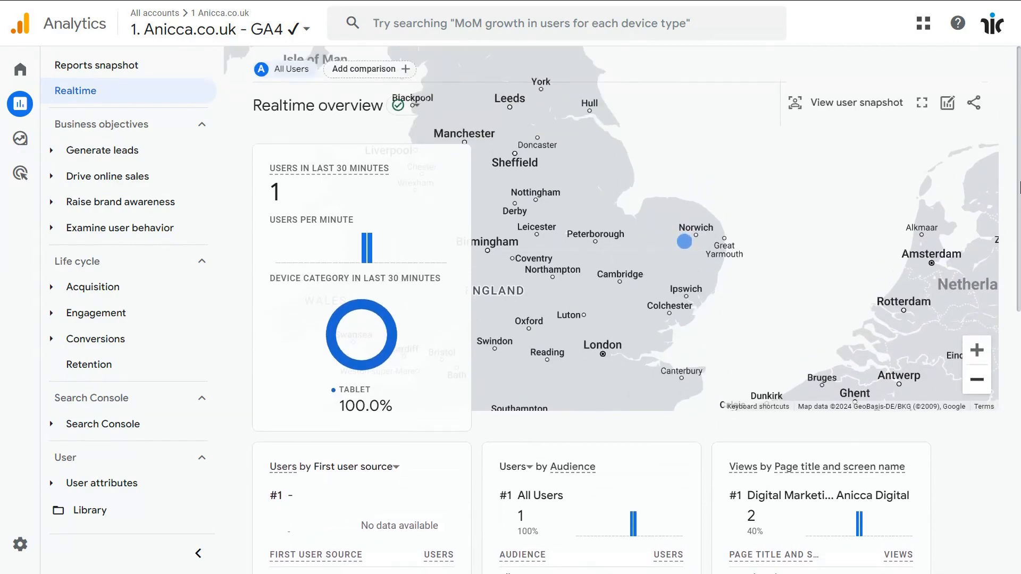
left_click_drag(1019, 196, 1019, 135)
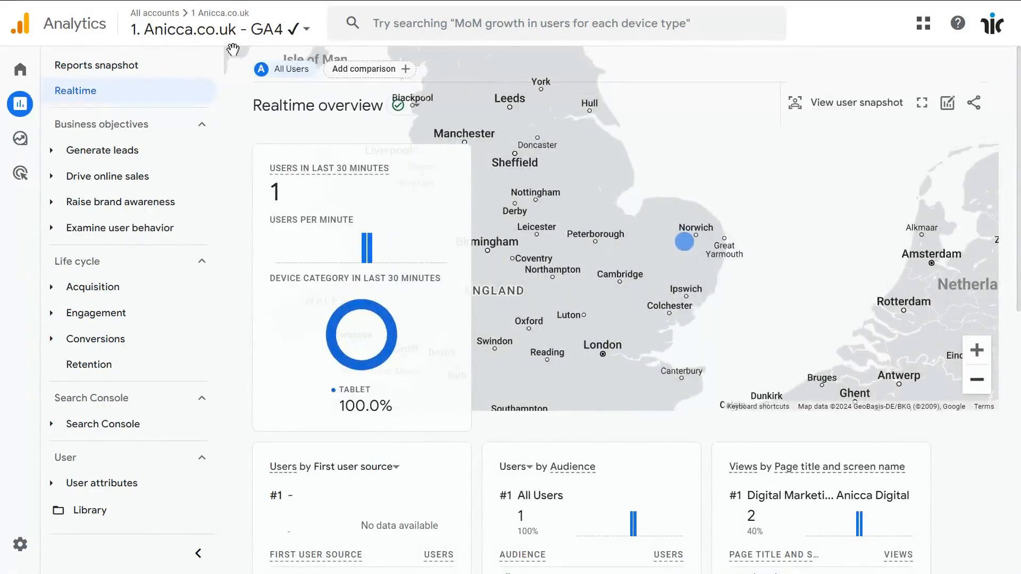
- Search properties for "hou", switch to housesignsdirect.co.uk - GA4, and centre its realtime map closer on the United Kingdom
left_click(307, 36)
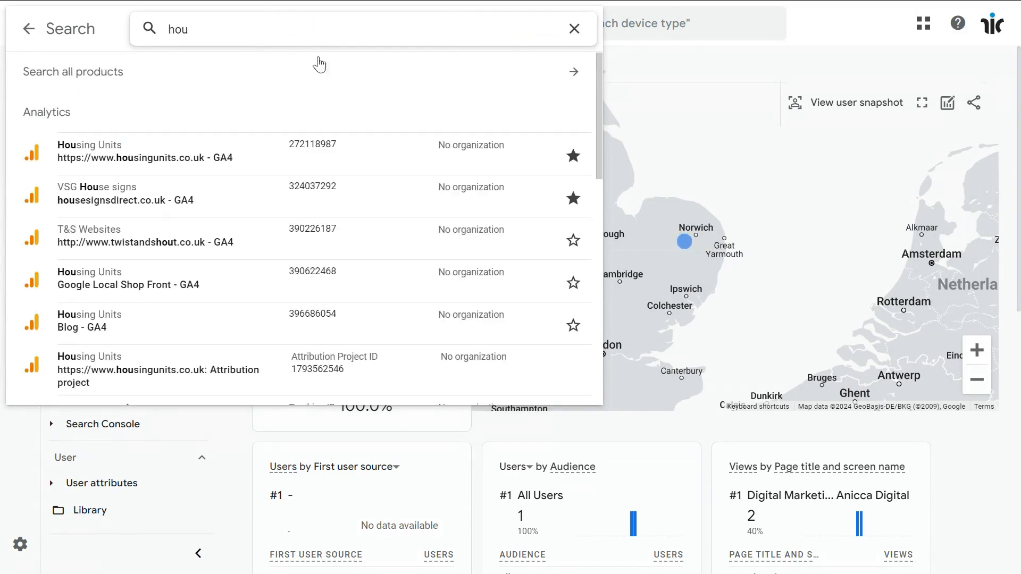
left_click(145, 201)
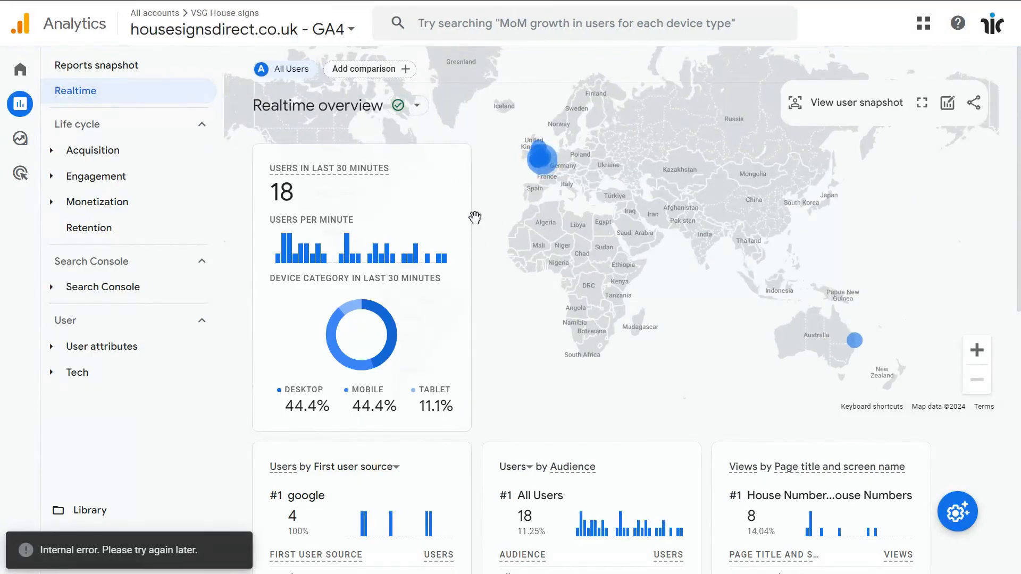
left_click(976, 351)
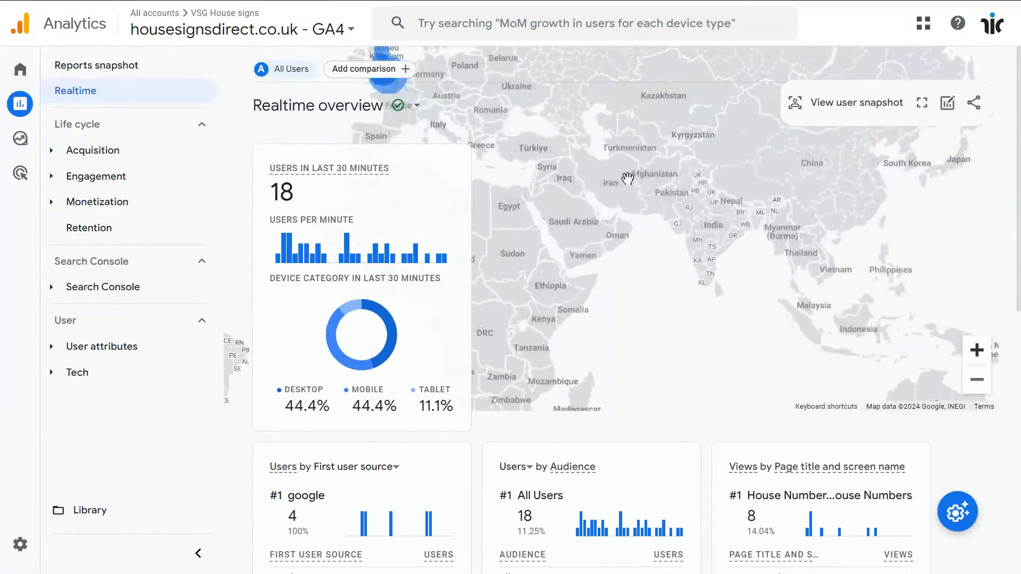
left_click_drag(623, 174, 810, 370)
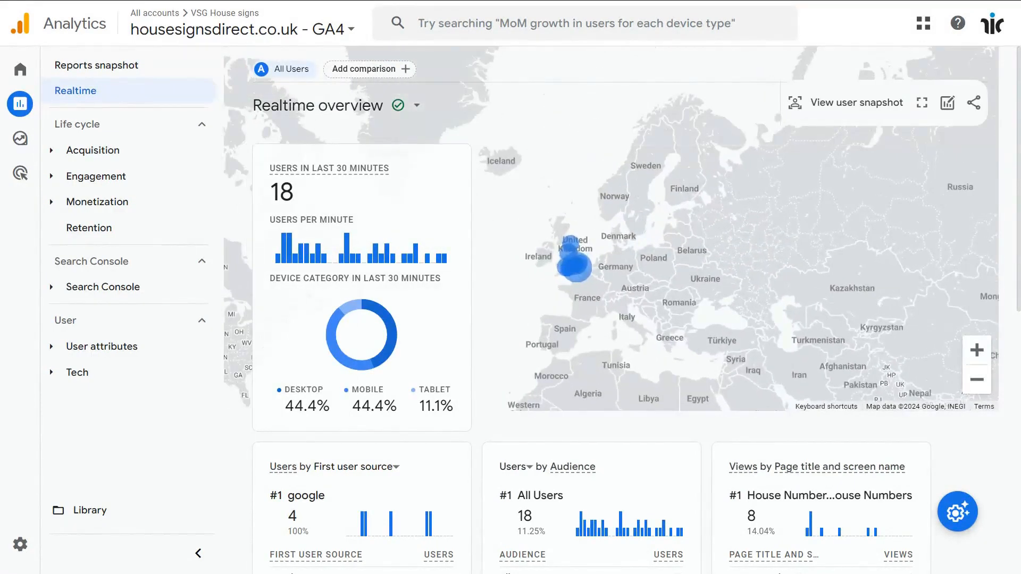
left_click(976, 350)
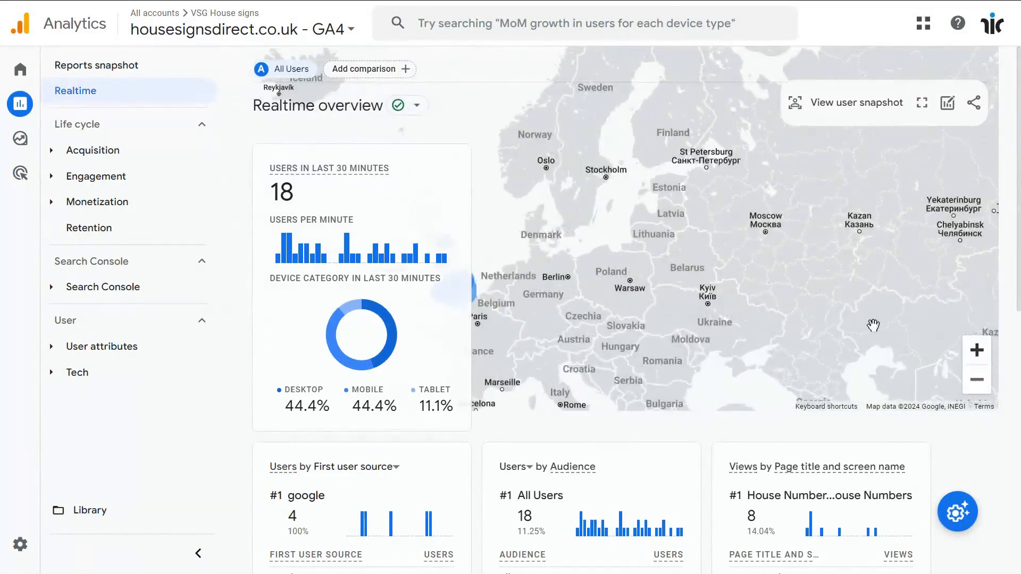
left_click_drag(558, 315, 822, 300)
scroll(704, 300, "up", 1)
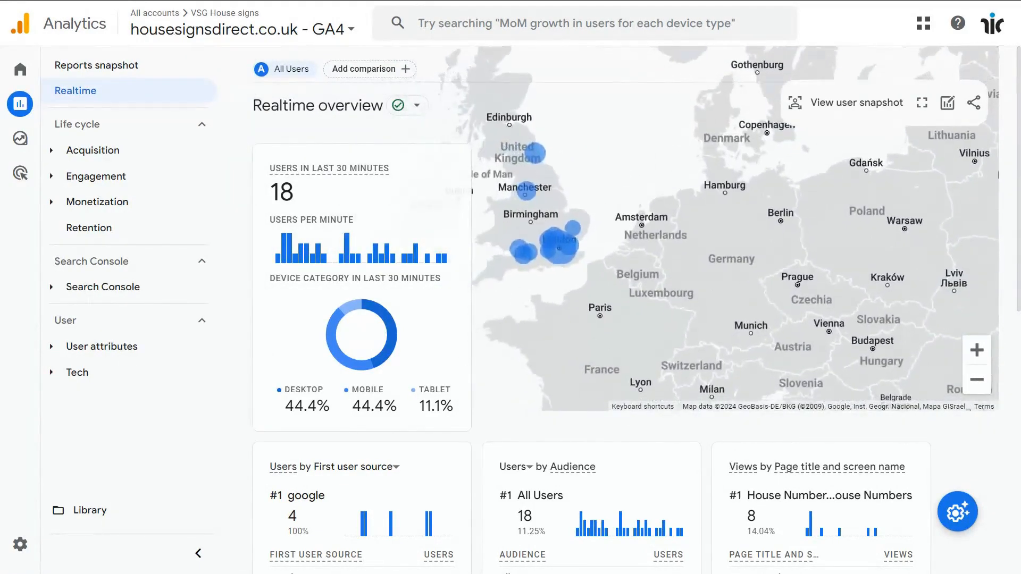
- Examine the realtime cards for first user source, audience, page title, event name, conversions and user property
scroll(626, 309, "down", 4)
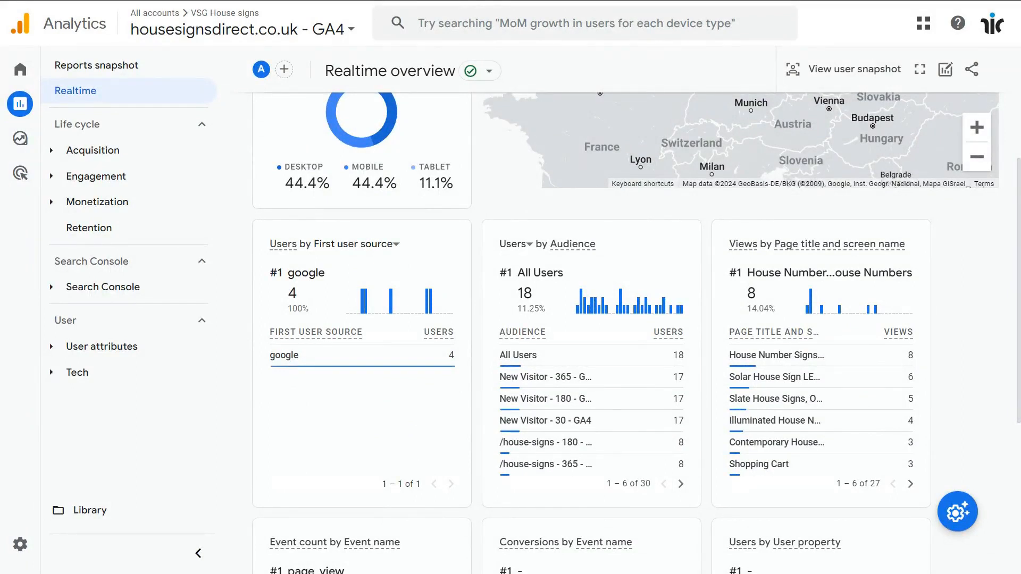
scroll(637, 332, "down", 2)
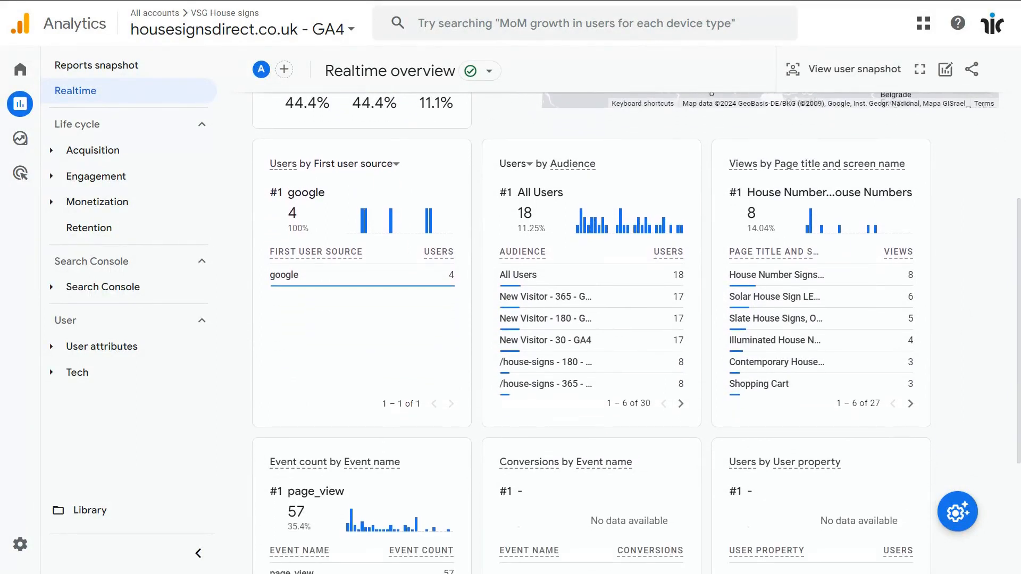
scroll(637, 332, "down", 3)
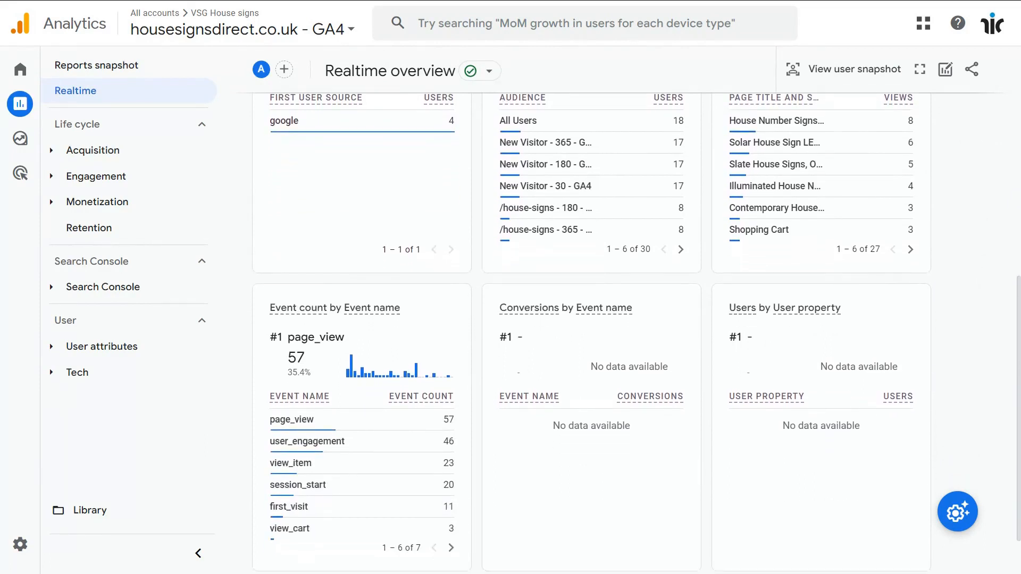
scroll(637, 332, "down", 1)
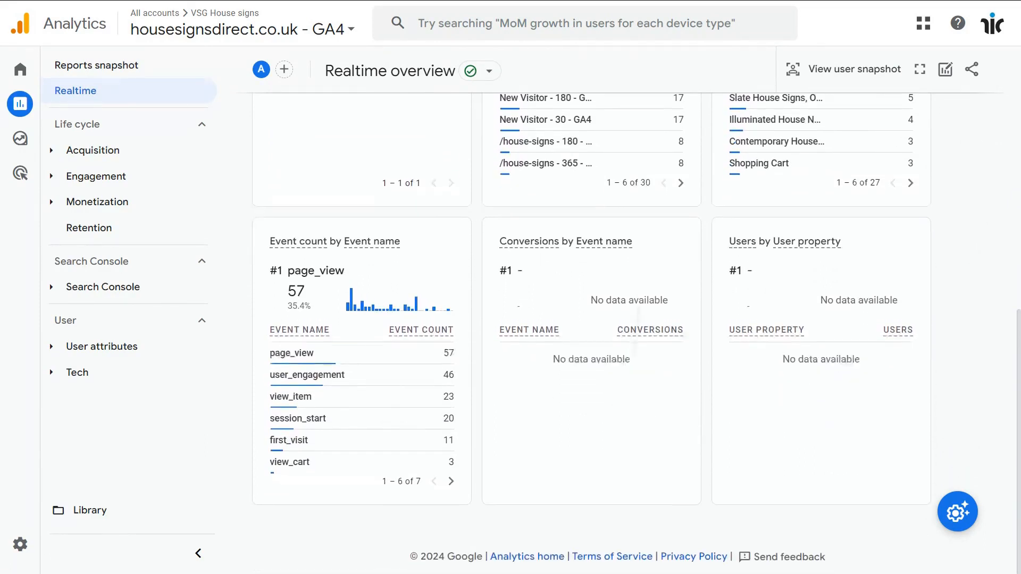
scroll(819, 165, "up", 10)
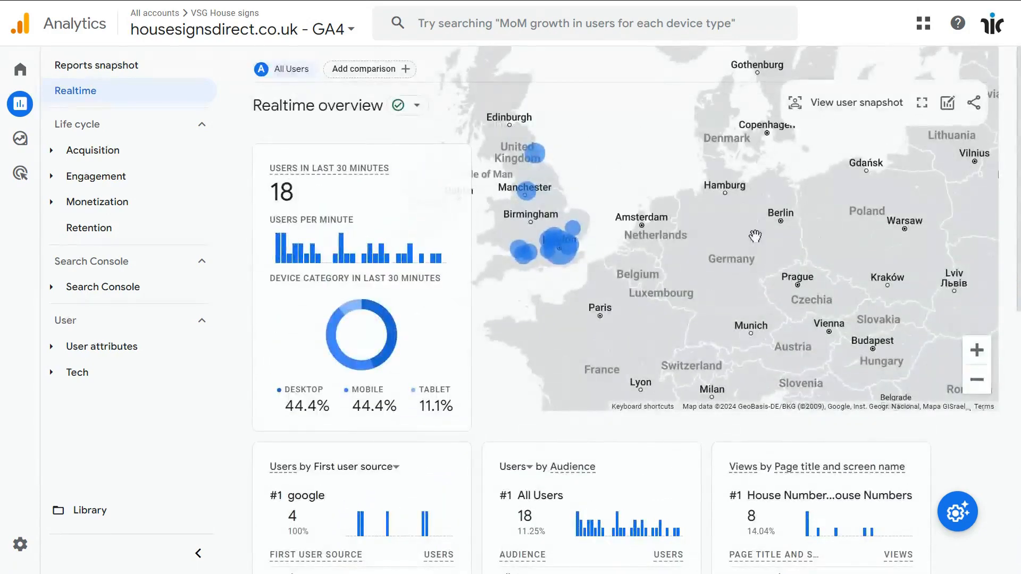
- Search properties for "cha", switch to GA4 - charlesbentley.com (Web), and zoom its realtime user map out one level
left_click(350, 31)
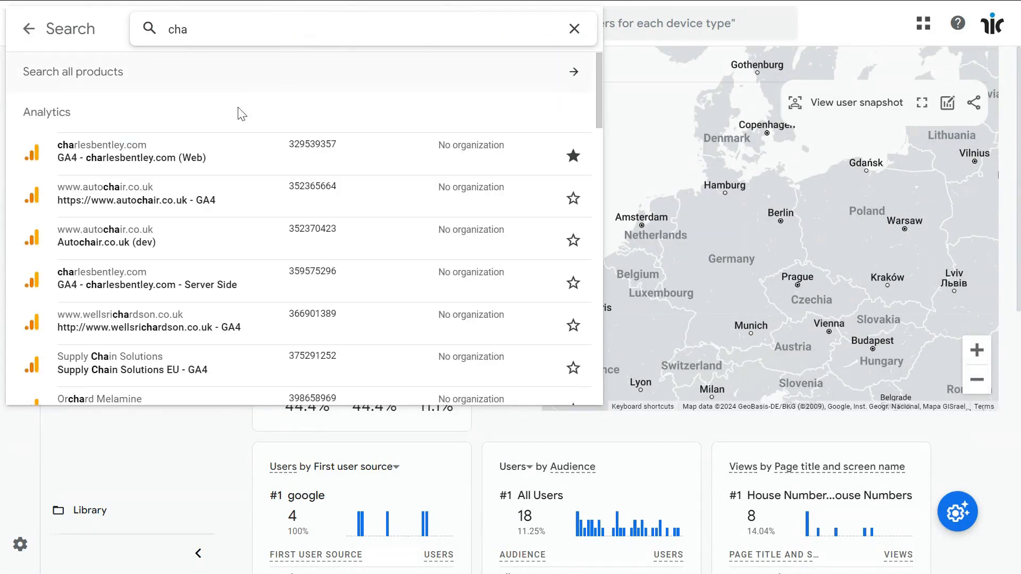
left_click(114, 158)
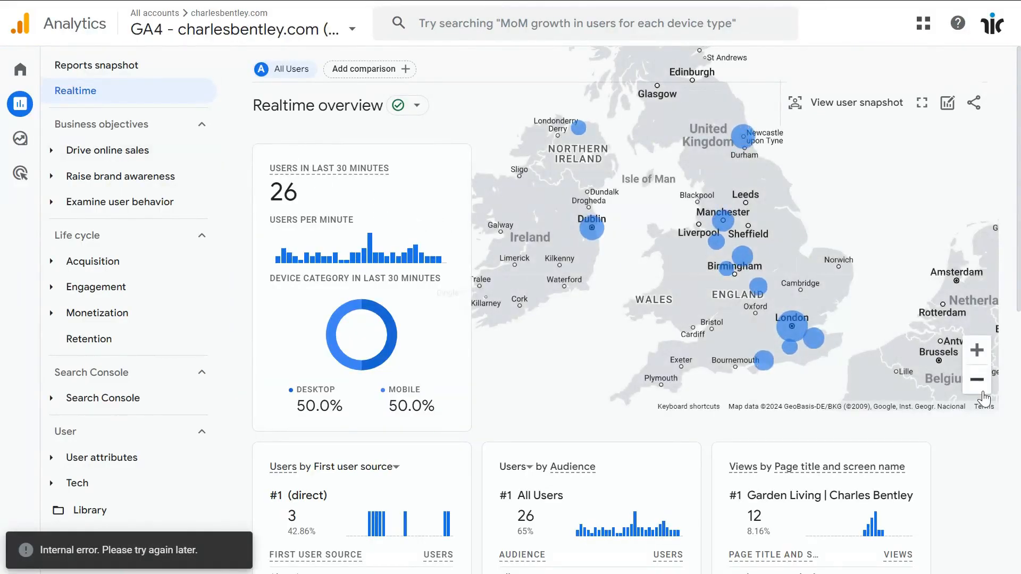
left_click(979, 383)
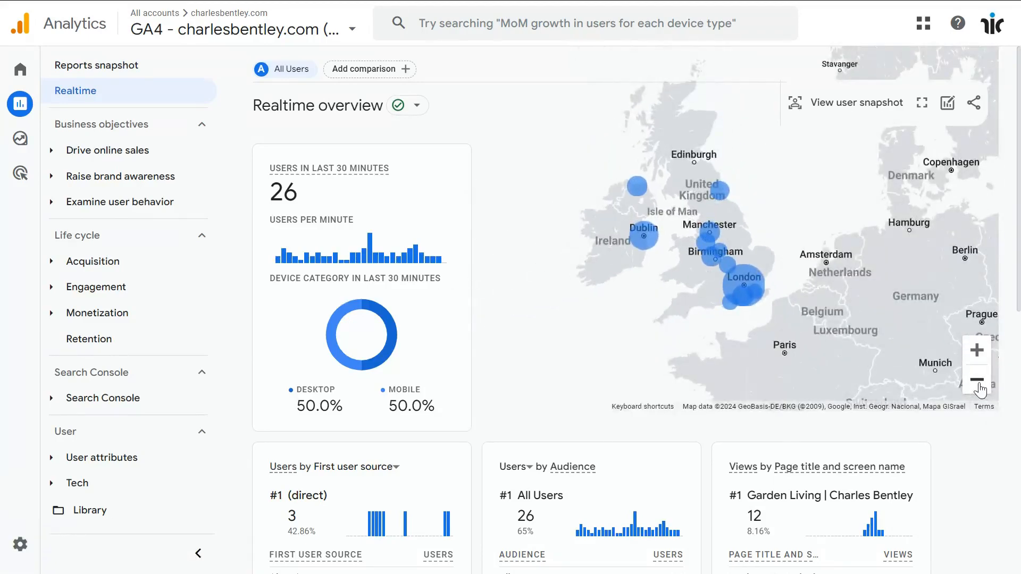
- Examine the realtime cards for first user source, audience, page title, event count, conversions and user property
scroll(985, 219, "down", 4)
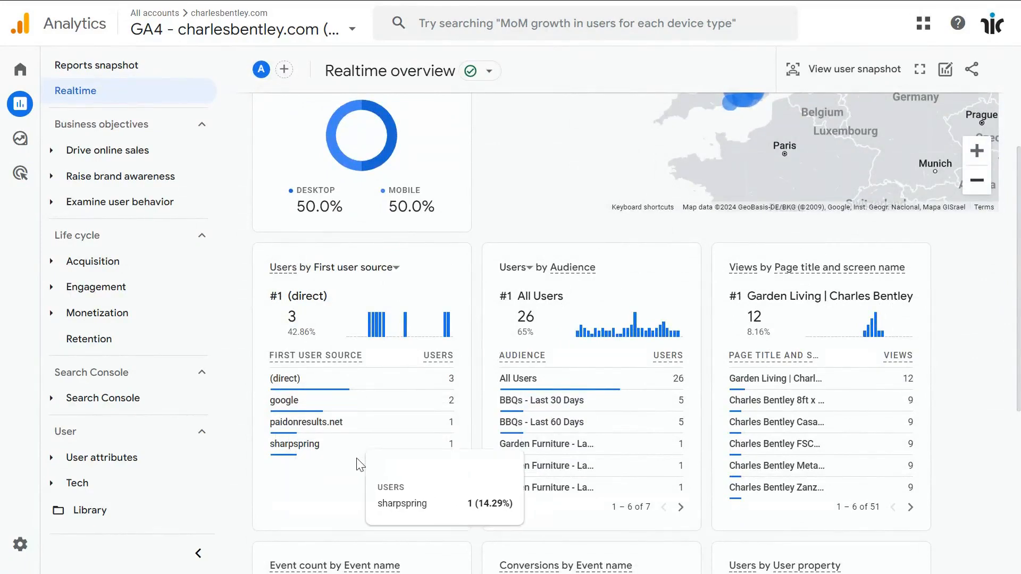
scroll(296, 504, "down", 5)
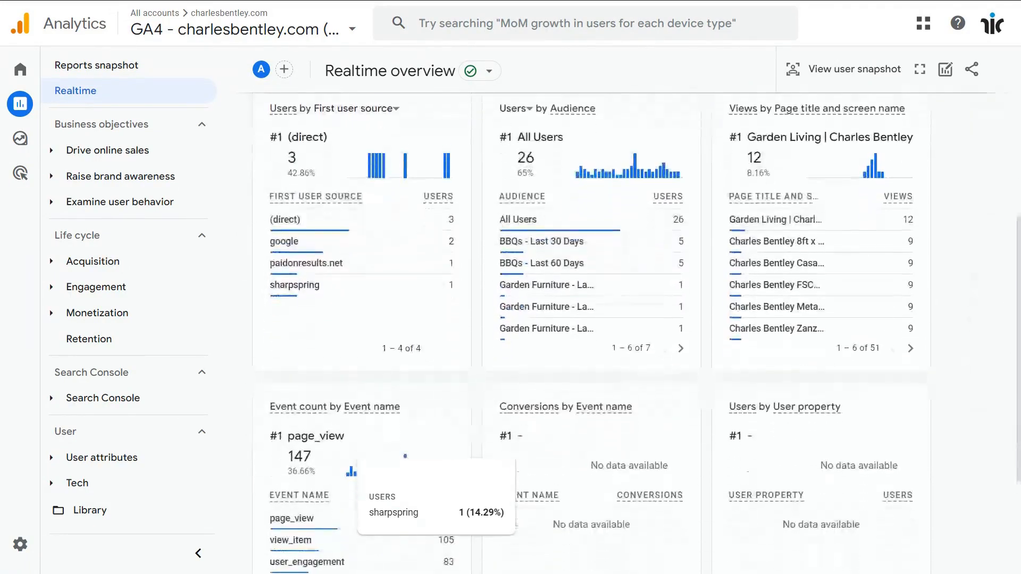
scroll(296, 504, "down", 2)
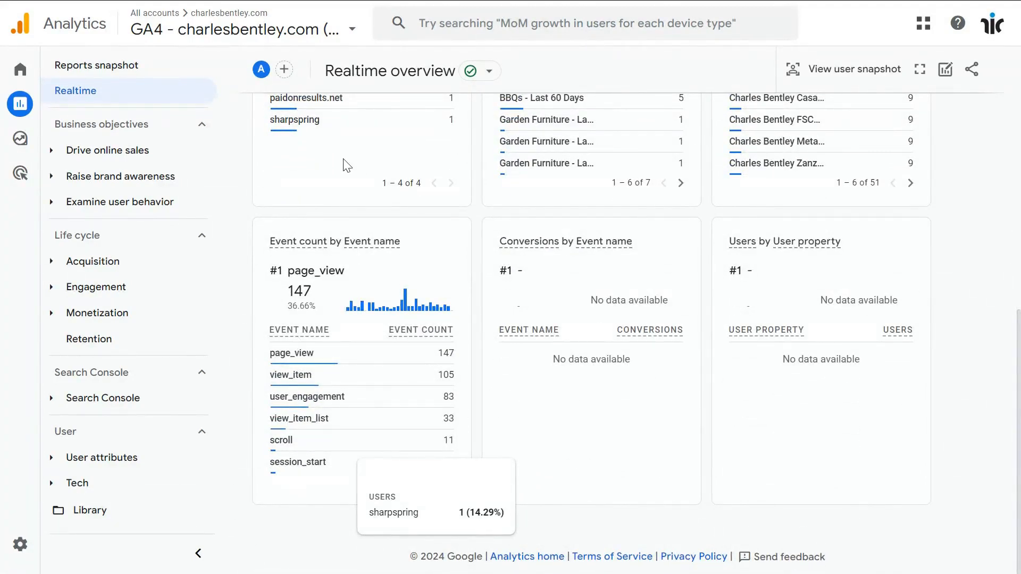
- Open the Ecommerce purchases report under Monetization and examine its item table down to item revenue
left_click(69, 319)
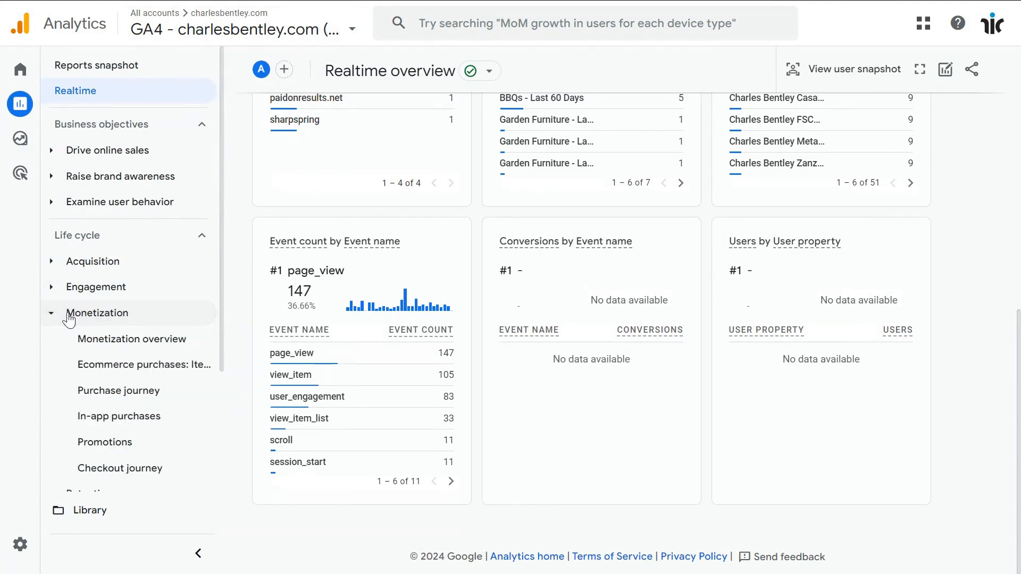
left_click(105, 371)
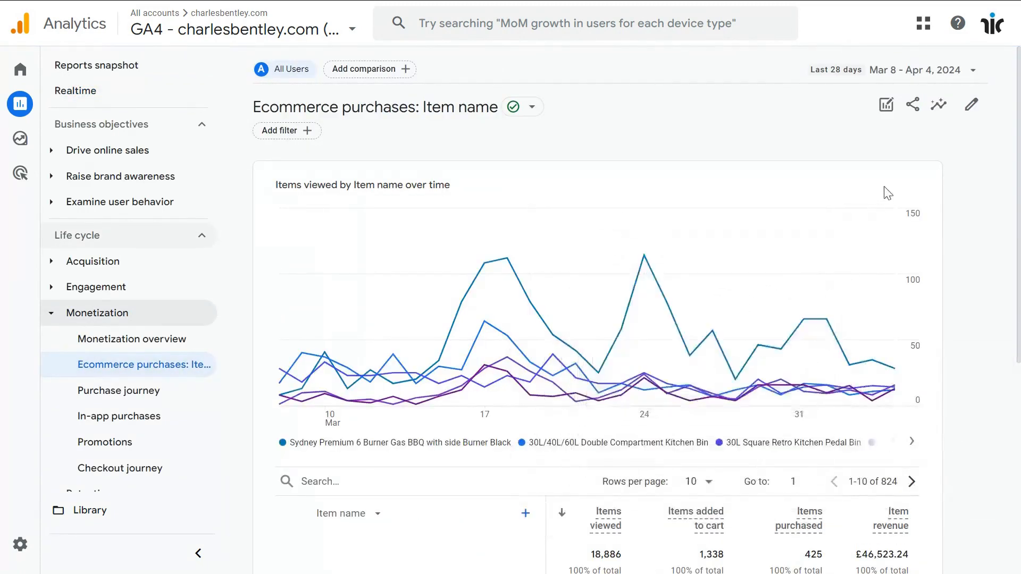
left_click_drag(1018, 149, 1018, 348)
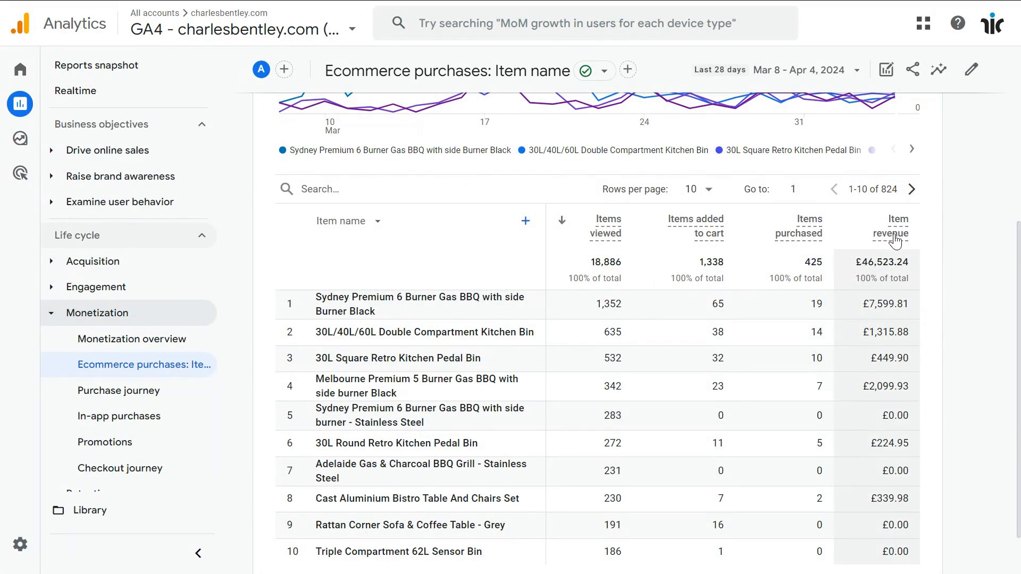
- Open the Purchase journey report and break its funnel table down by Country instead of device category
left_click(98, 393)
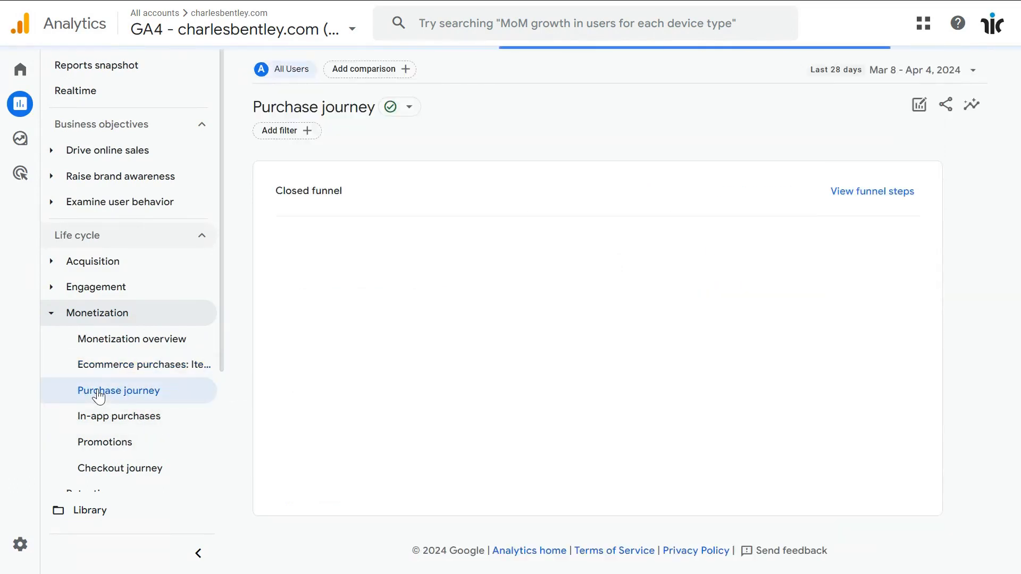
mouse_move(365, 282)
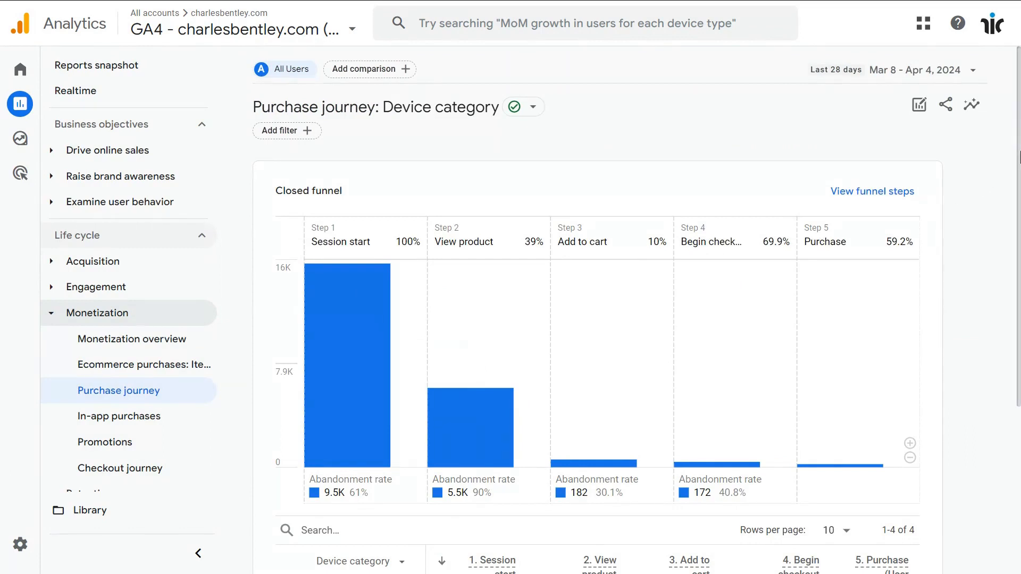
left_click_drag(1019, 158, 1019, 295)
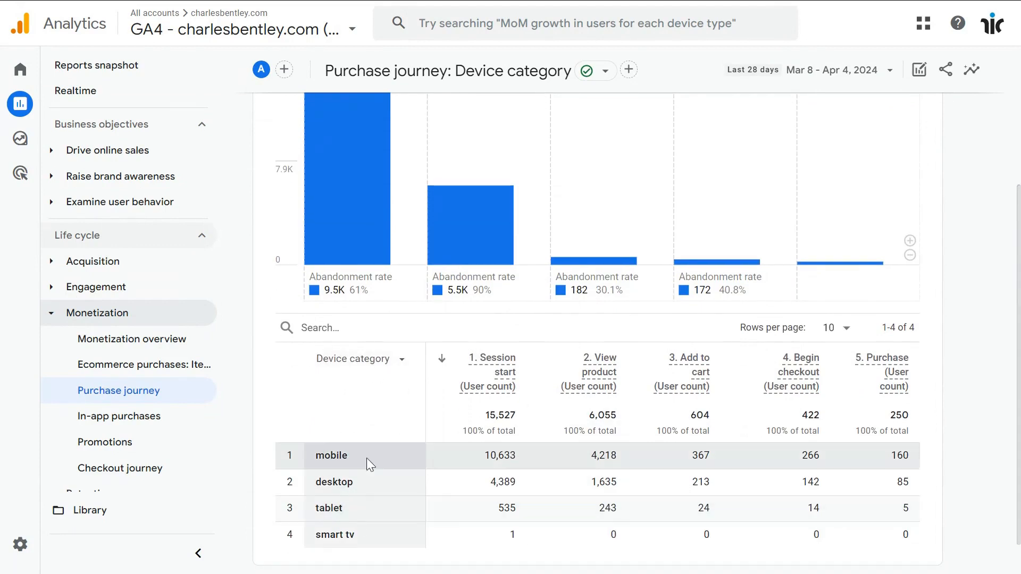
left_click(403, 362)
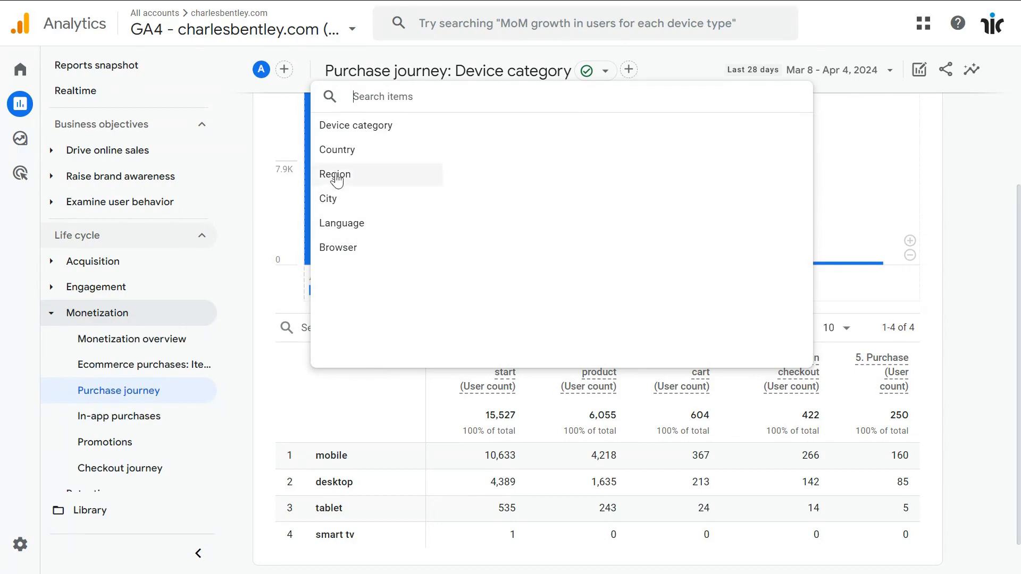
left_click(335, 151)
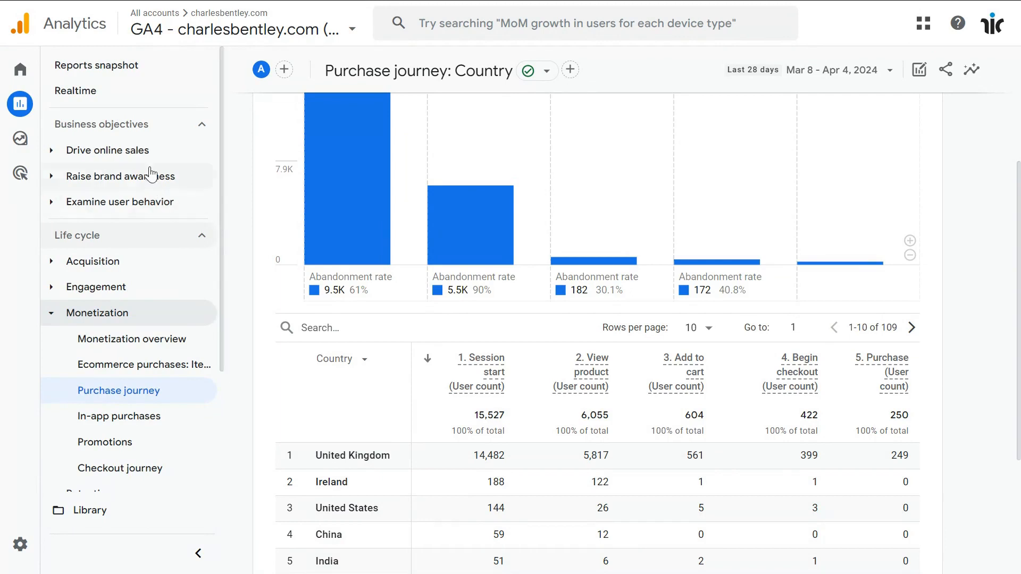
- Search properties for "ani" and switch to 1. Anicca.co.uk - GA4
left_click(255, 32)
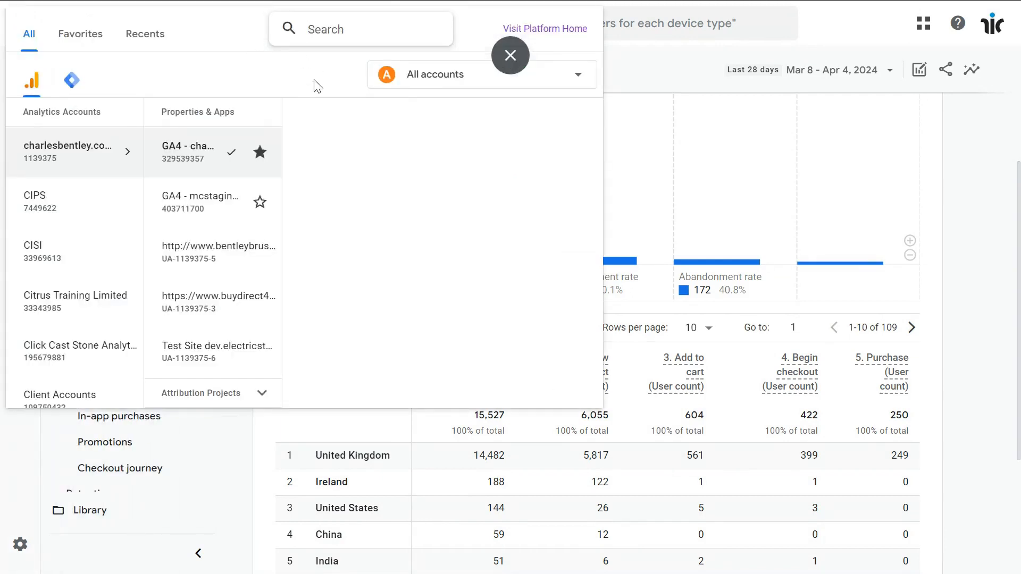
type("an")
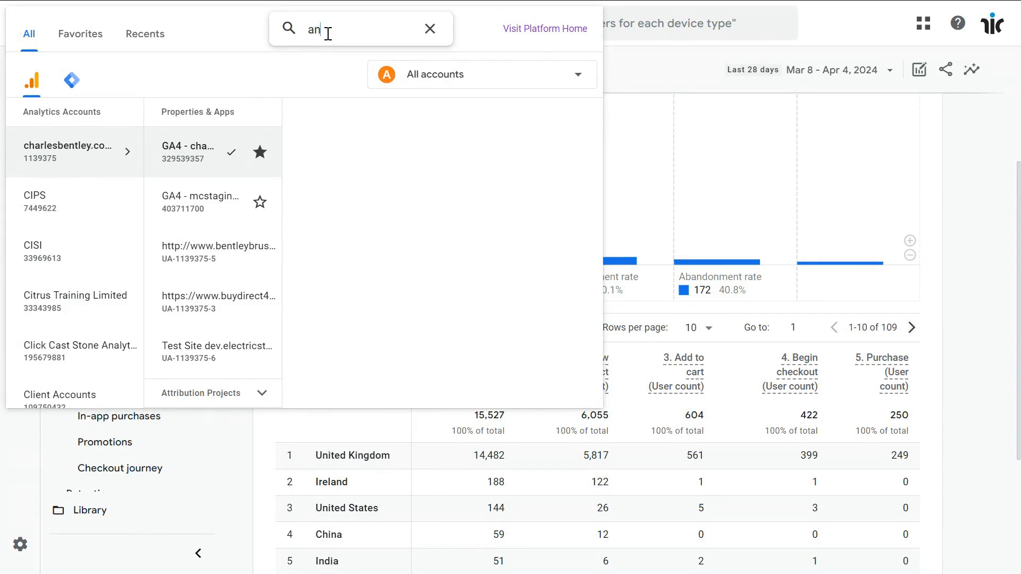
type("i")
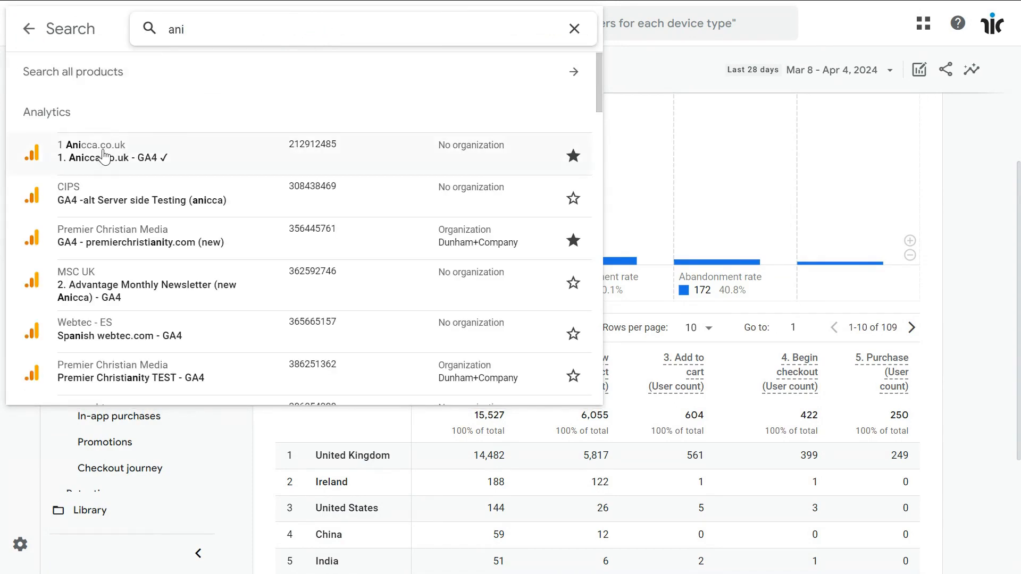
left_click(104, 157)
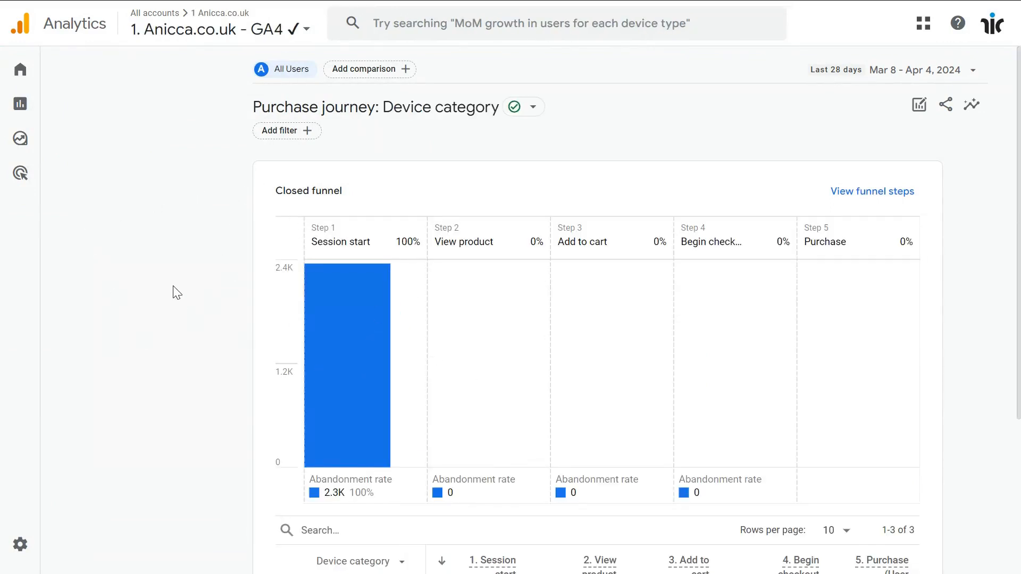
- Open the Pages and screens report under Engagement and collapse the report navigation to examine the full page table
mouse_move(19, 105)
left_click(57, 108)
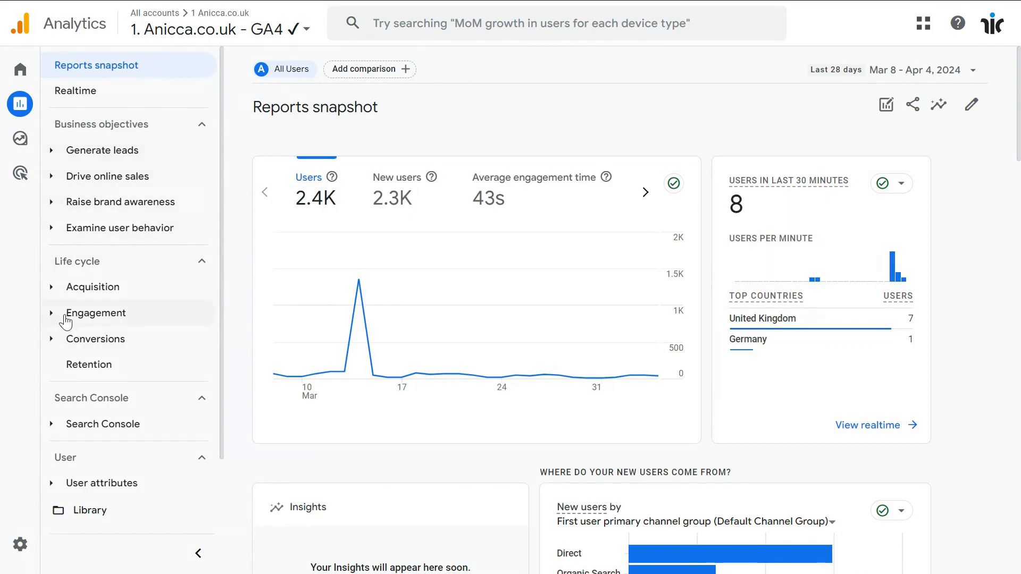
left_click(69, 318)
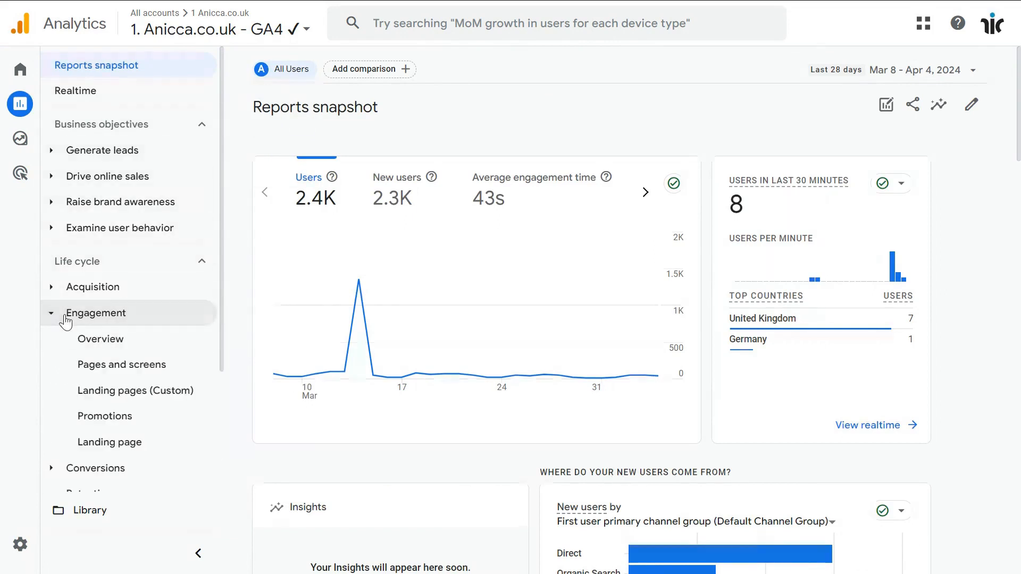
left_click(119, 367)
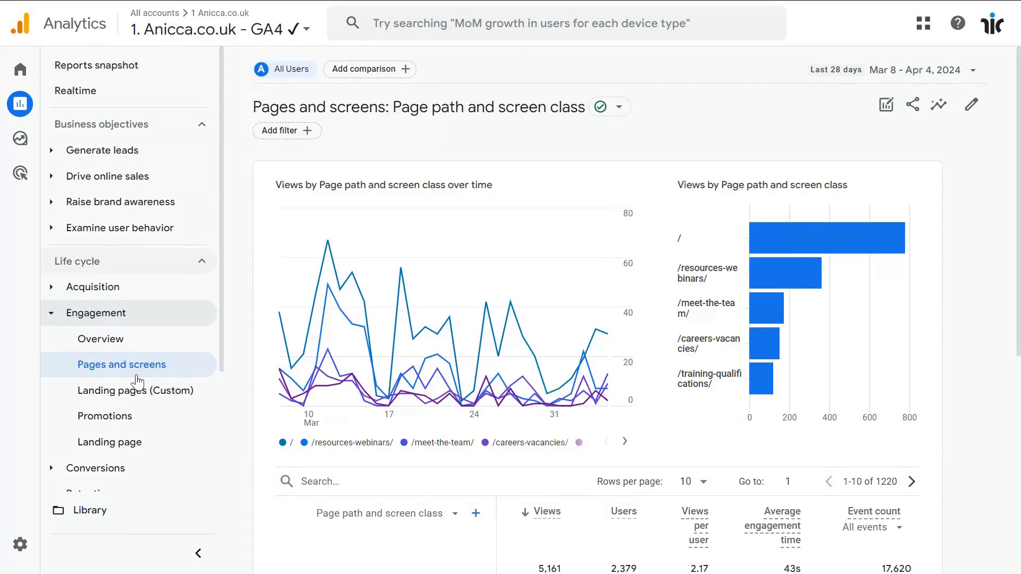
left_click(198, 554)
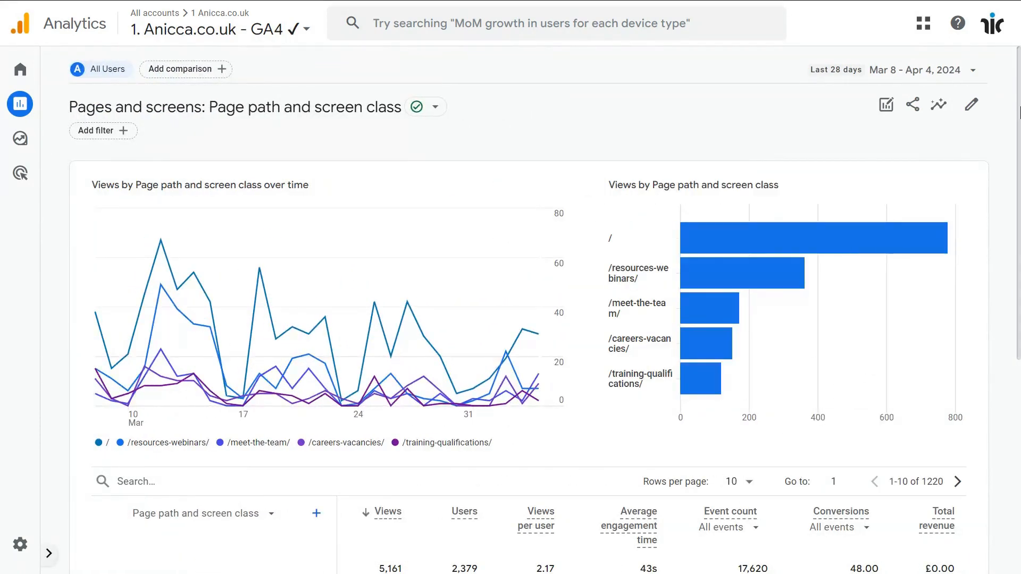
mouse_move(178, 315)
left_click_drag(1018, 145, 1018, 361)
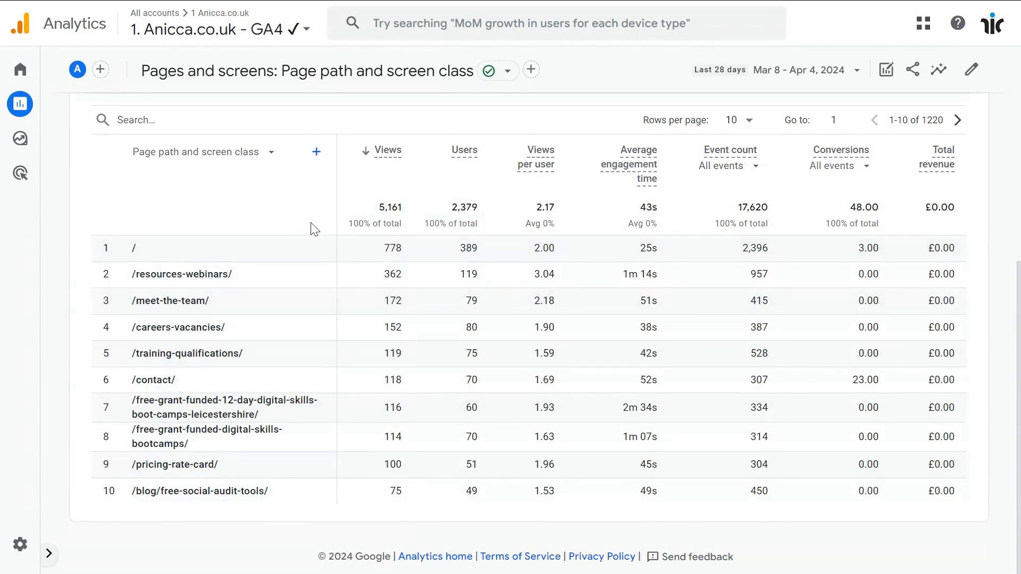
- Set the page table's primary dimension to Page title and screen name, followed by Content group
left_click(271, 155)
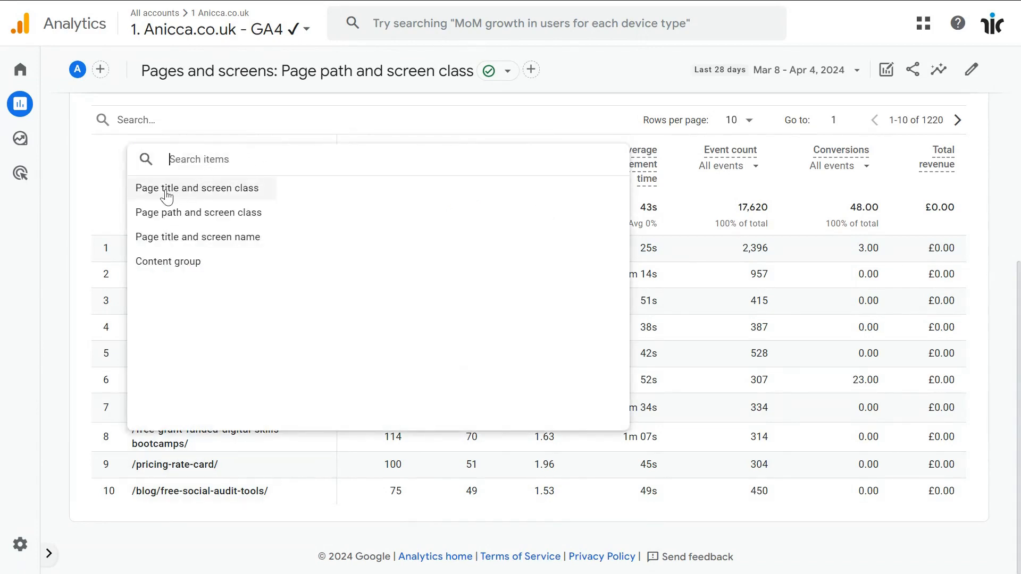
left_click(154, 245)
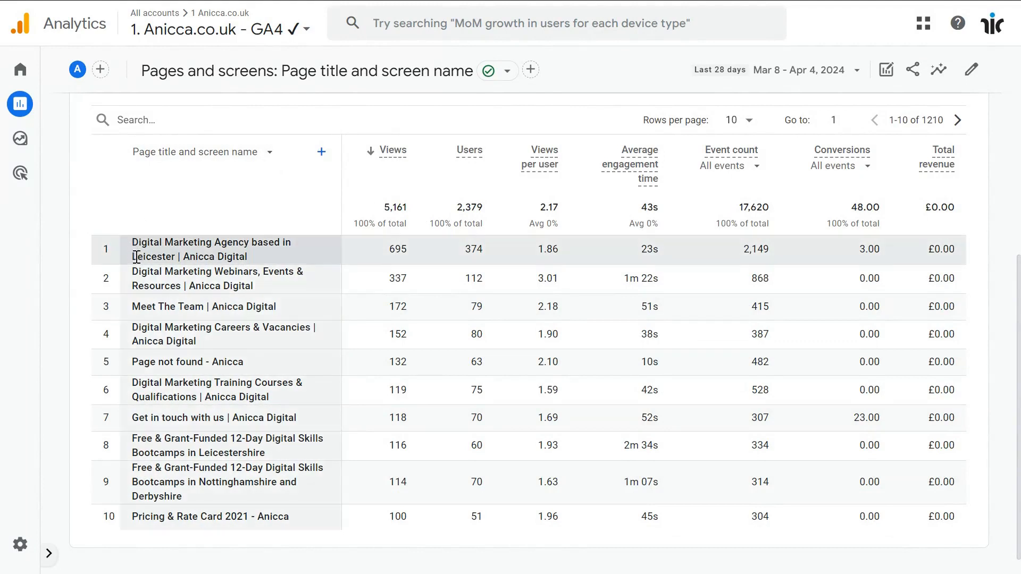
left_click(271, 155)
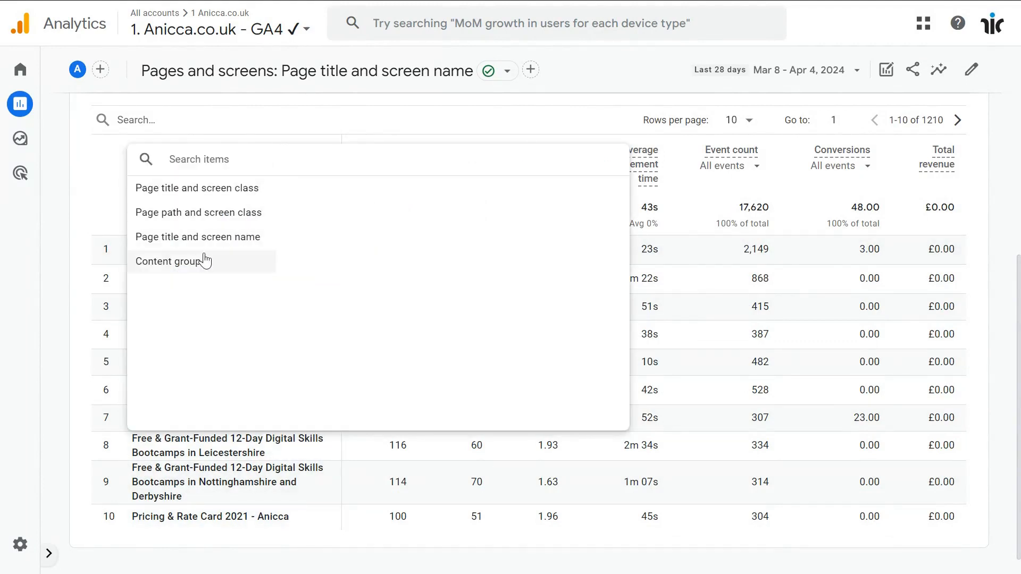
left_click(183, 261)
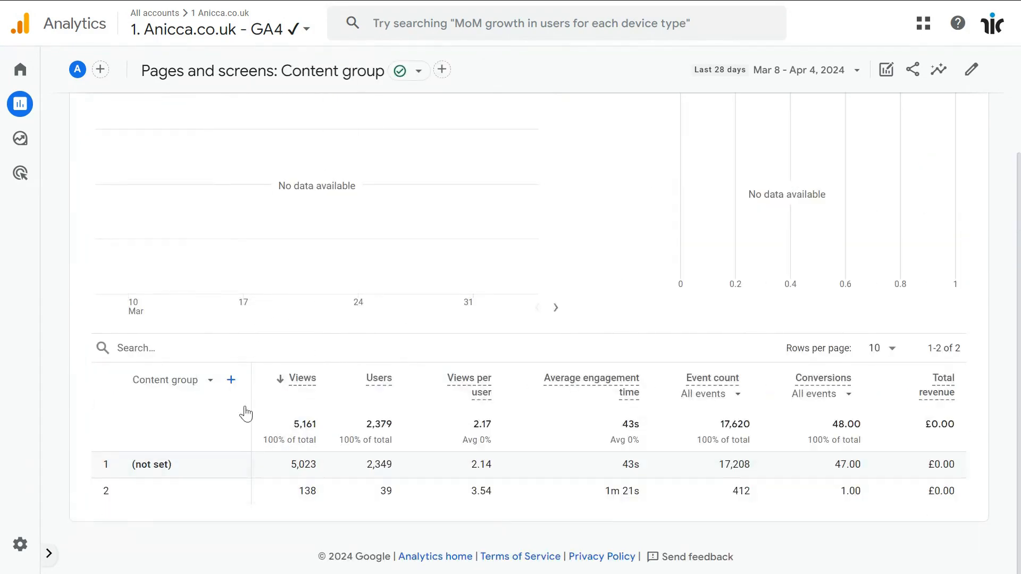
- Try searching the primary dimensions for "ur", clear the search, and set the table to Page path and screen class
left_click(210, 382)
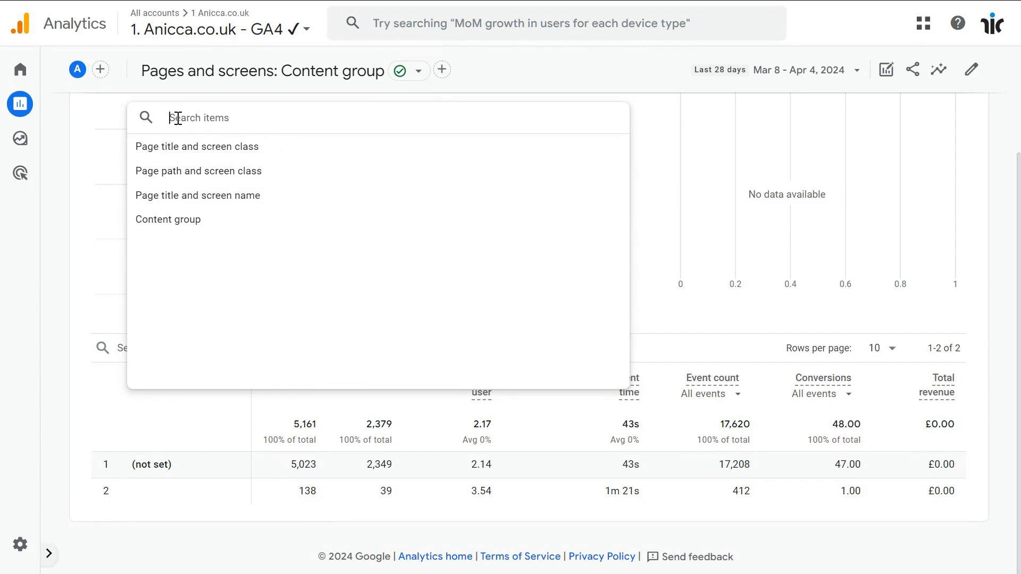
type("u")
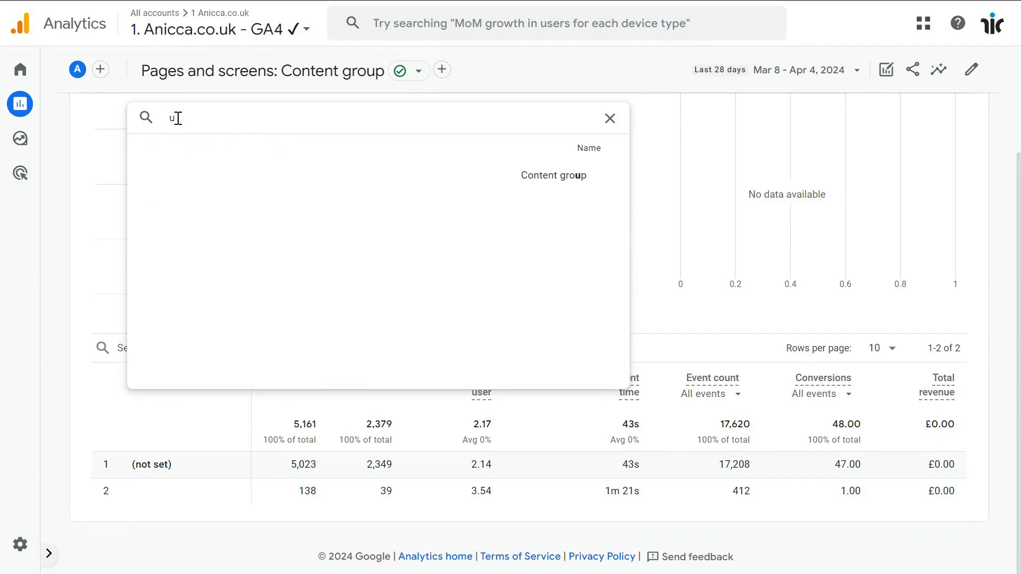
type("r")
key("BackSpace")
key("BackSpace")
key("BackSpace")
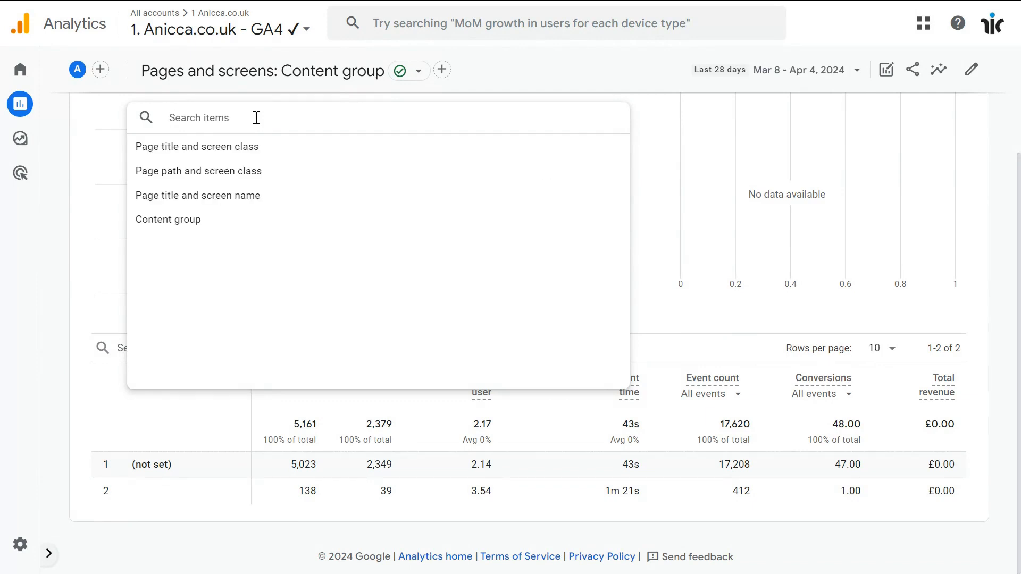
left_click(168, 175)
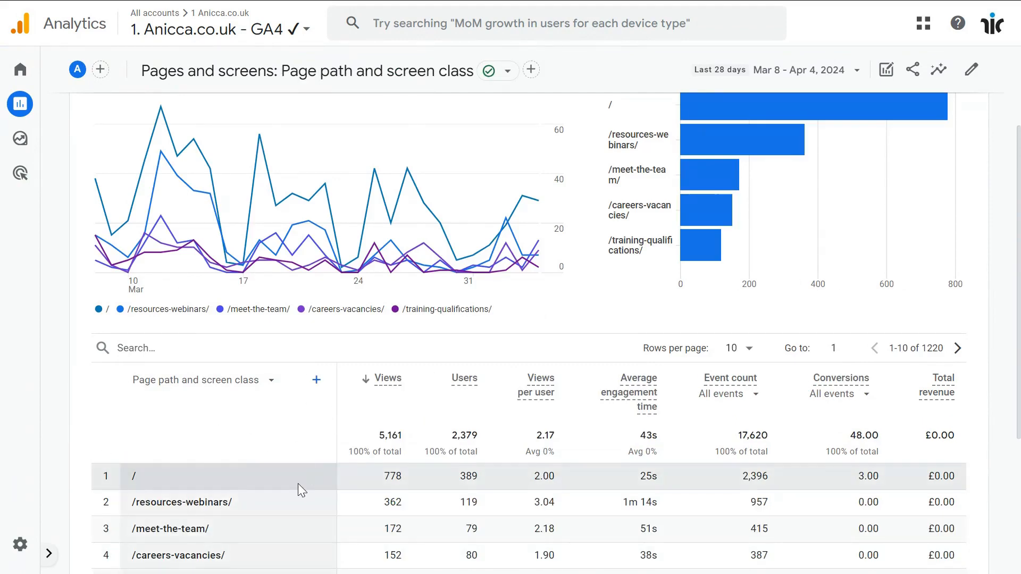
- Search the secondary dimensions for "devi" and add Device category to the Pages and screens table
scroll(312, 461, "down", 3)
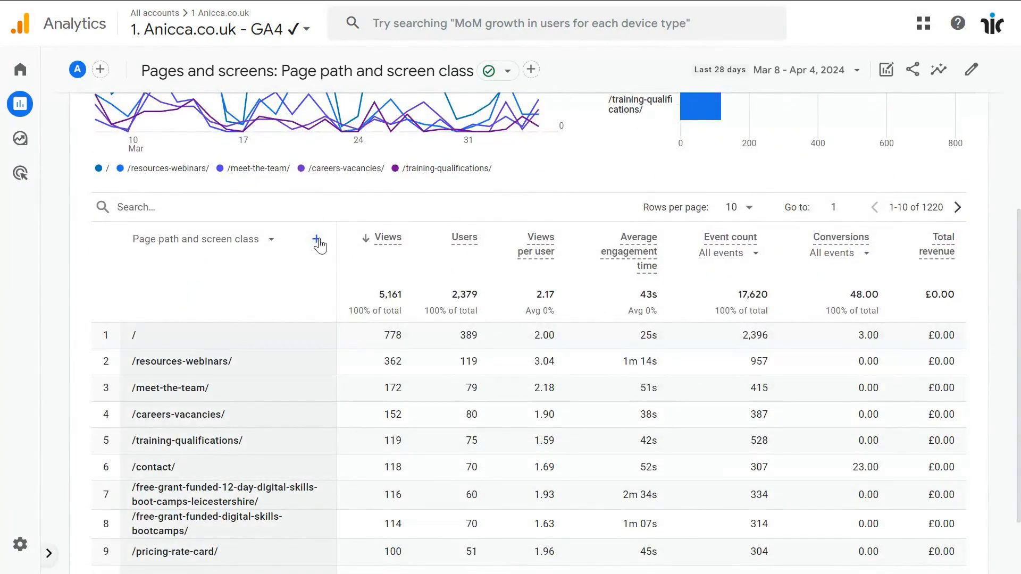
left_click(317, 242)
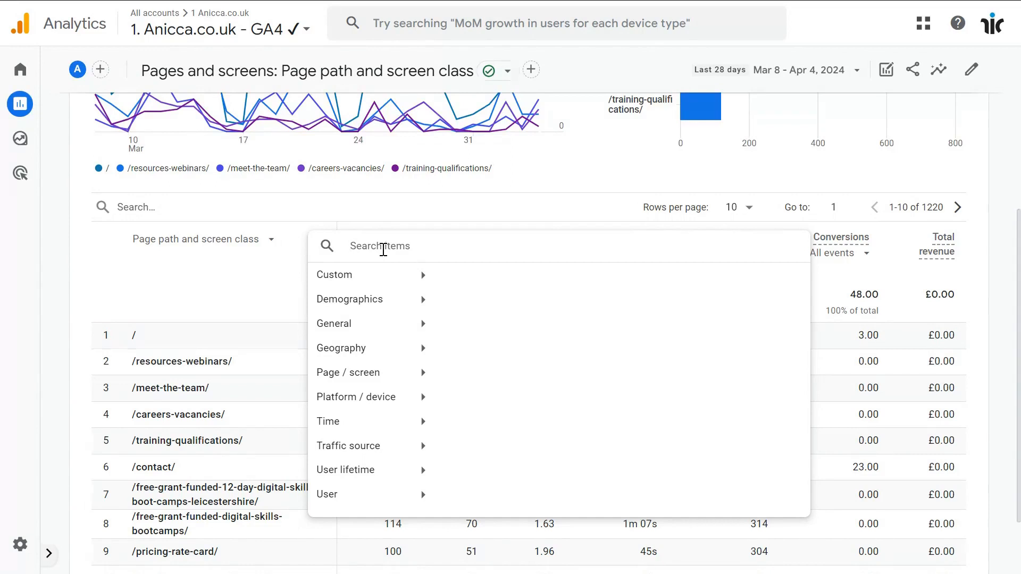
type("de")
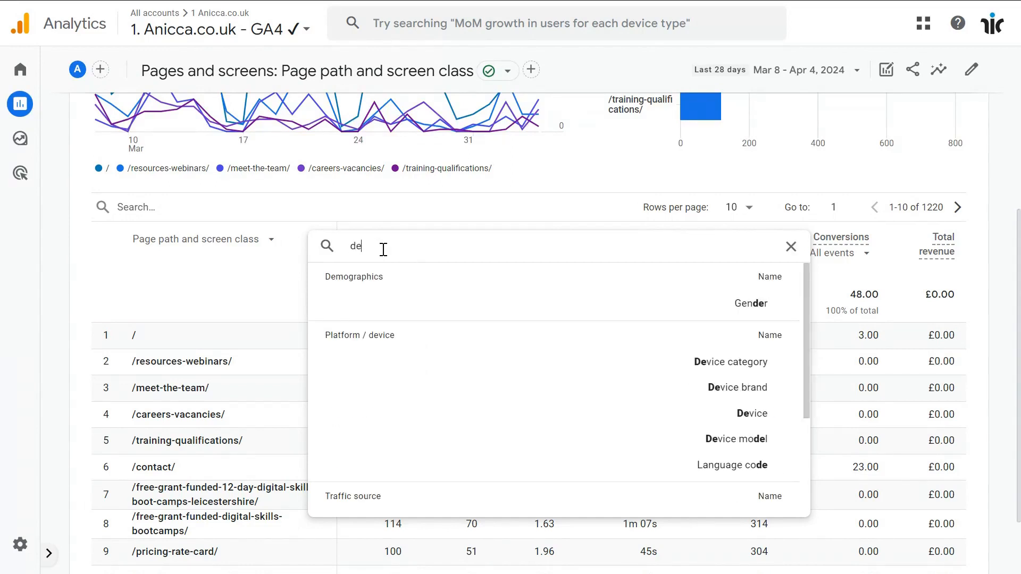
type("vi")
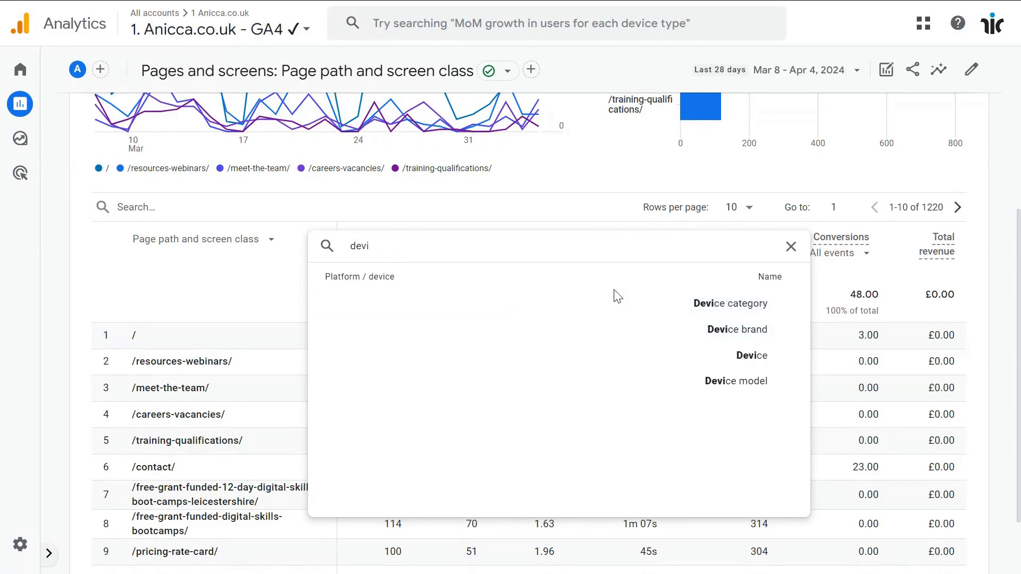
left_click(734, 303)
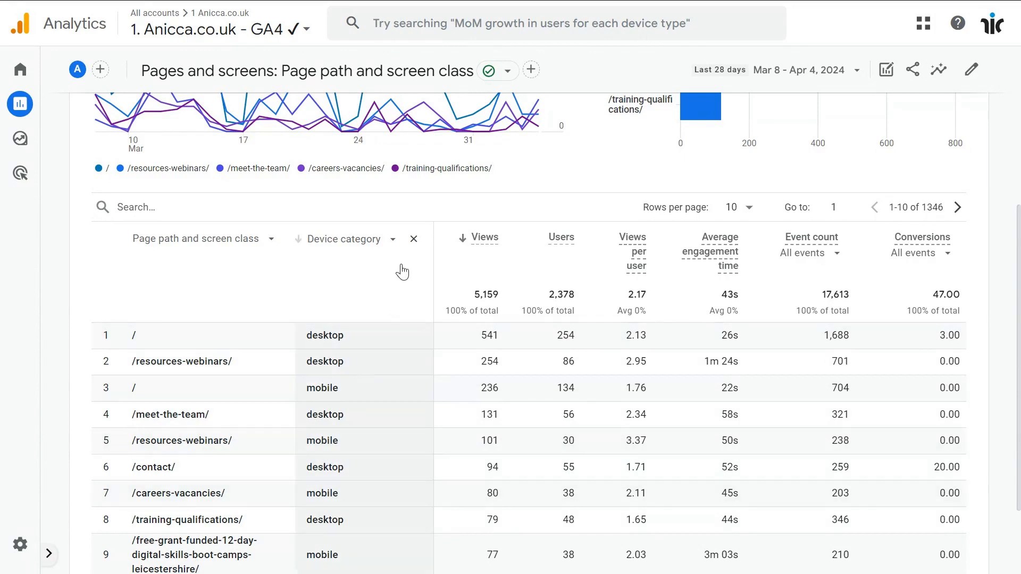
- Search the secondary dimensions for "chann" and change the secondary dimension to Session default channel group
left_click(397, 236)
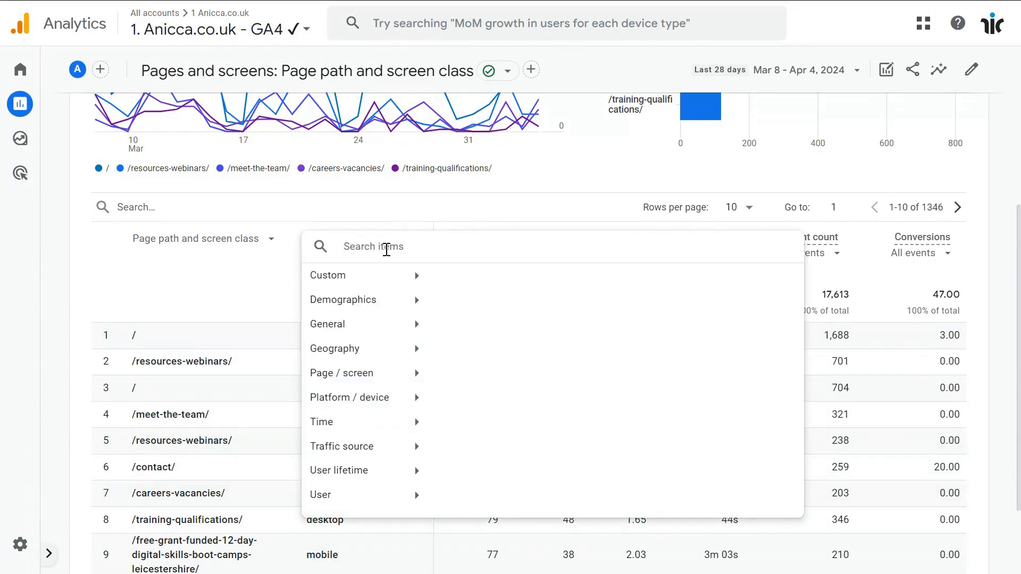
type("chann")
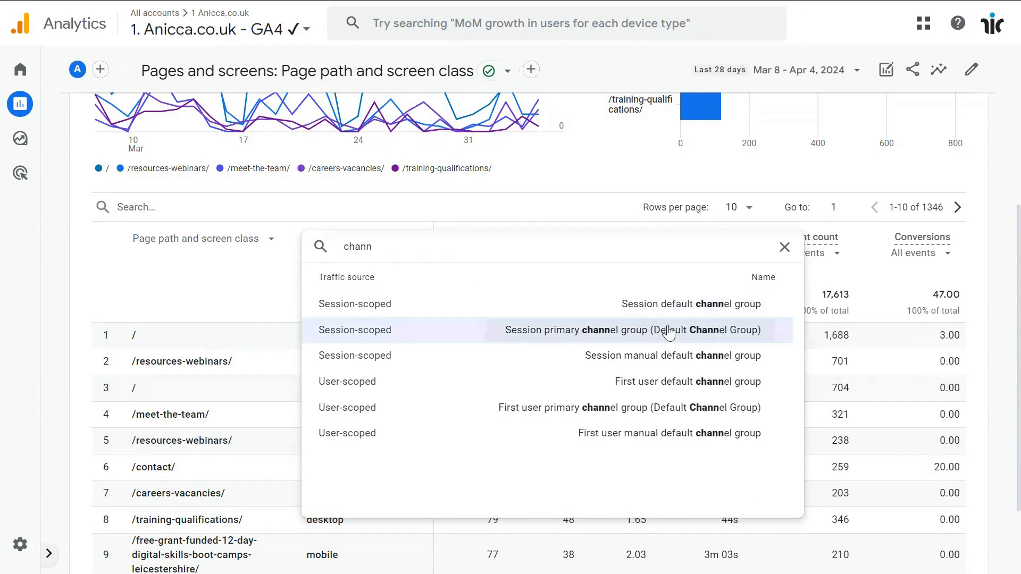
left_click(664, 310)
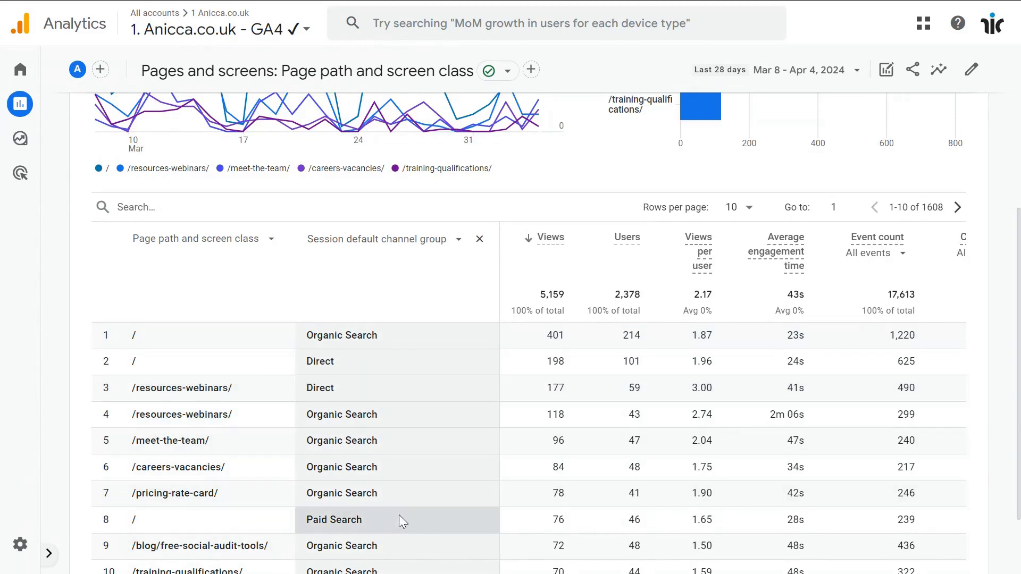
- Search the secondary dimensions for "sour" and change the secondary dimension to Session source / medium
scroll(405, 516, "down", 2)
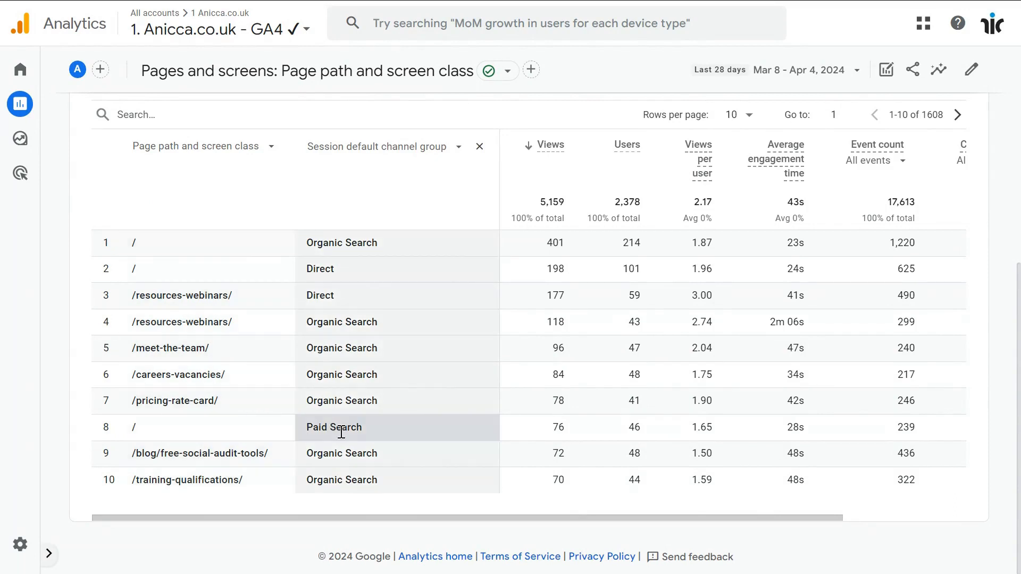
left_click(459, 145)
type("sour")
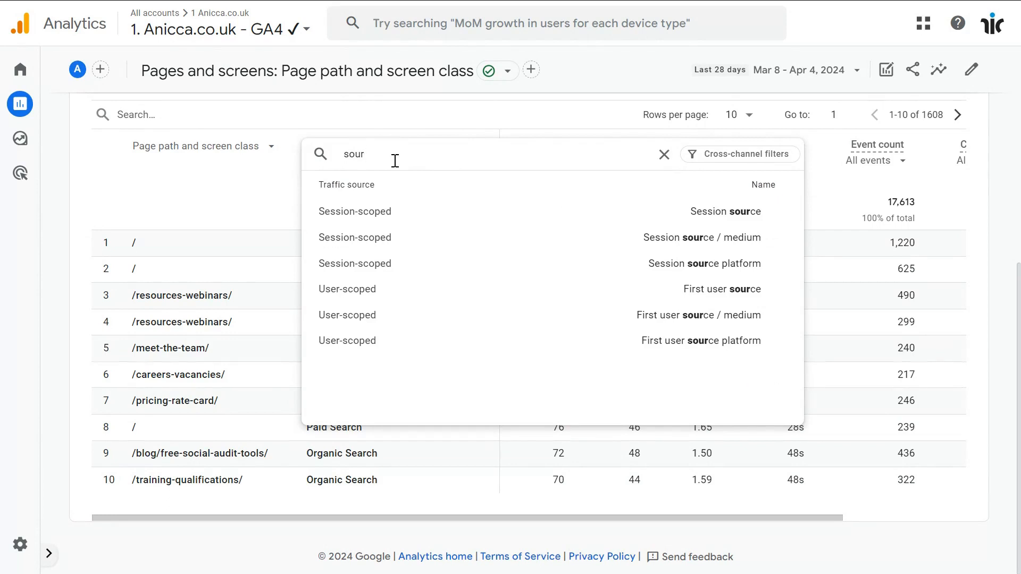
left_click(690, 245)
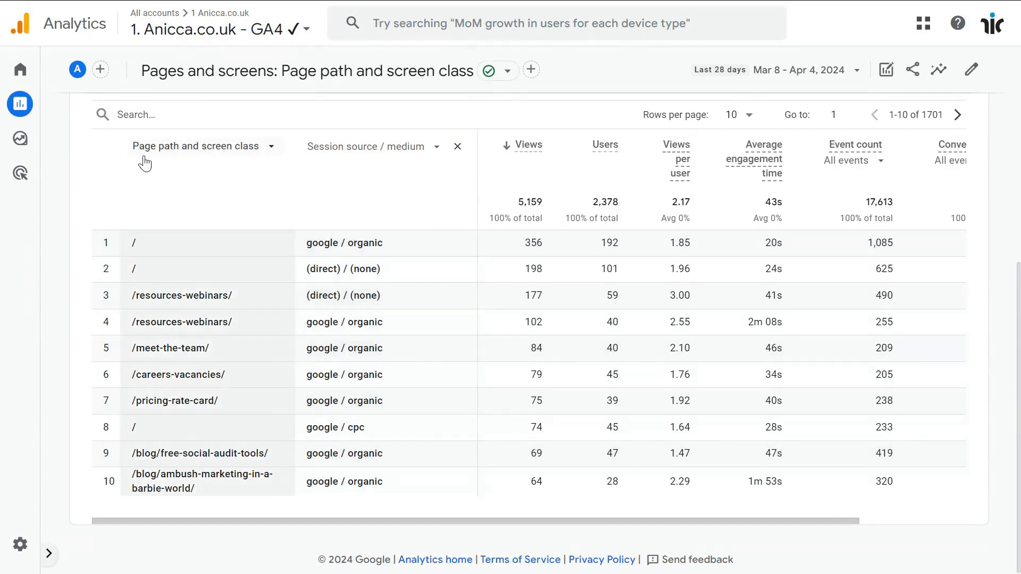
- Return to the Reports snapshot and expand the report navigation
mouse_move(41, 106)
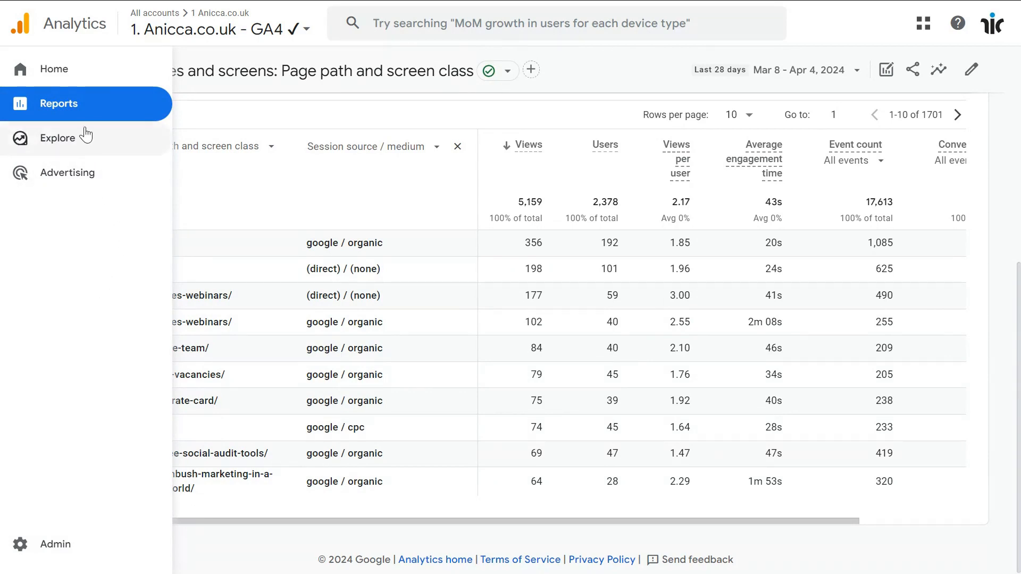
left_click(67, 107)
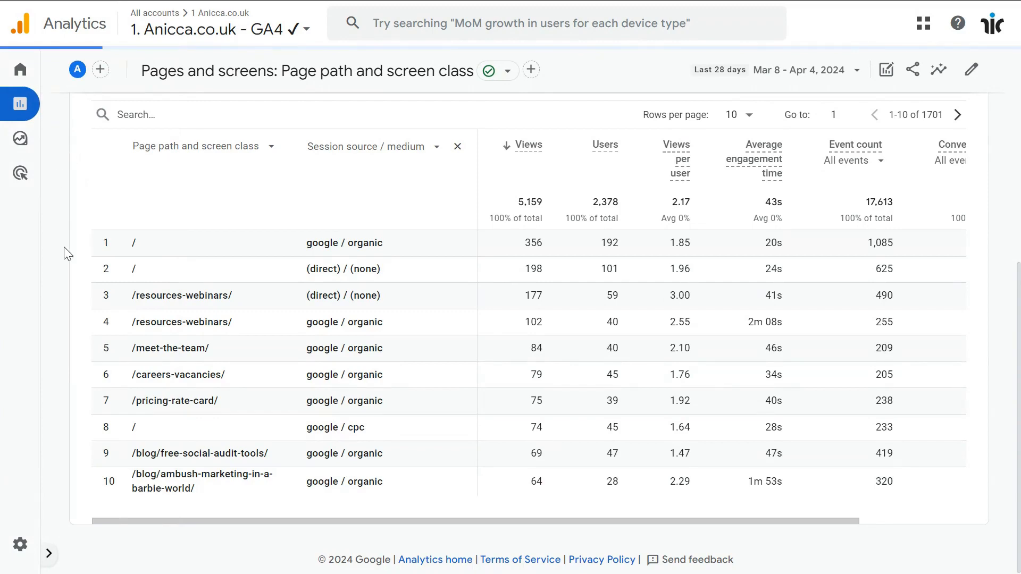
left_click(48, 554)
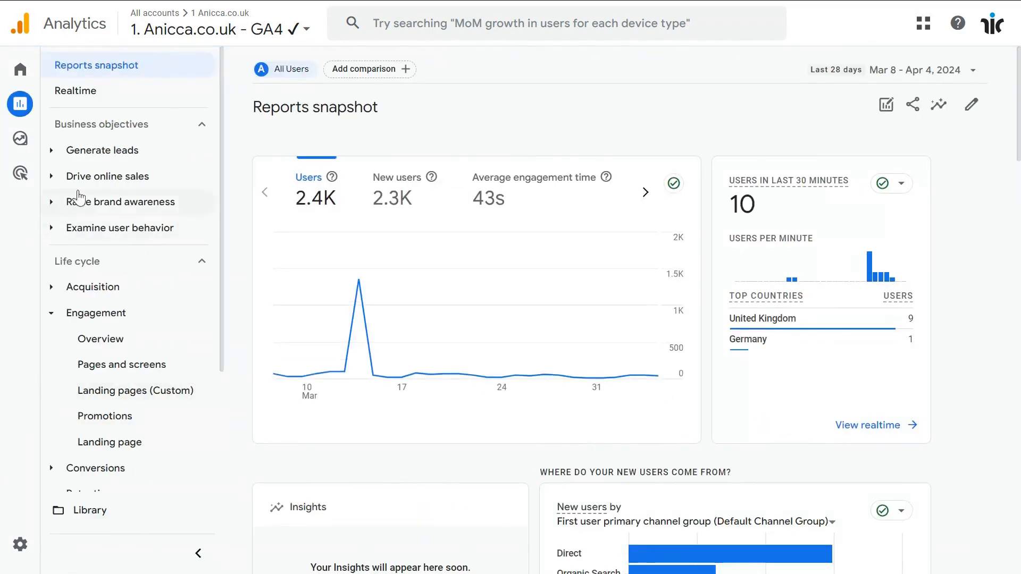
left_click(197, 554)
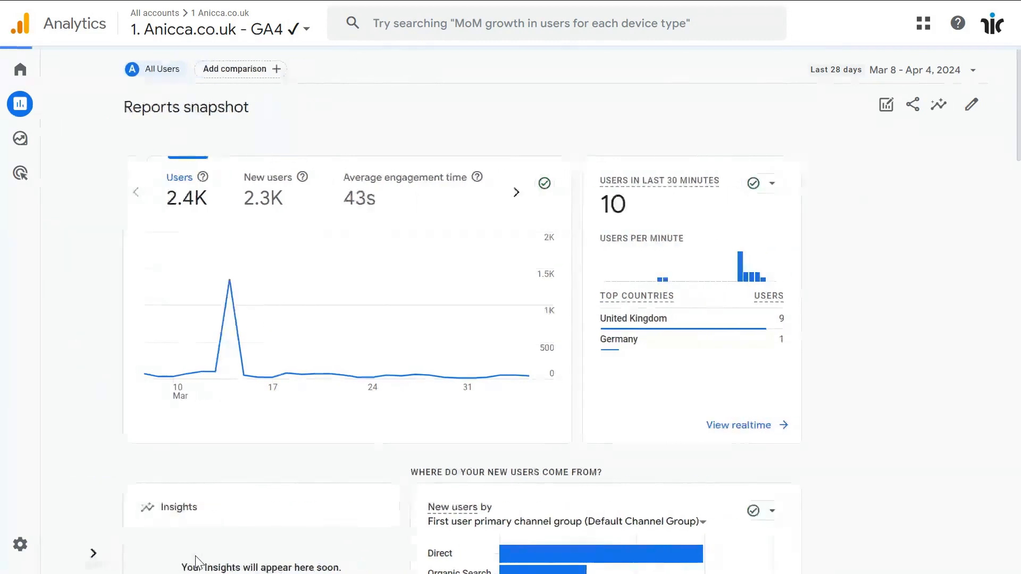
left_click(49, 555)
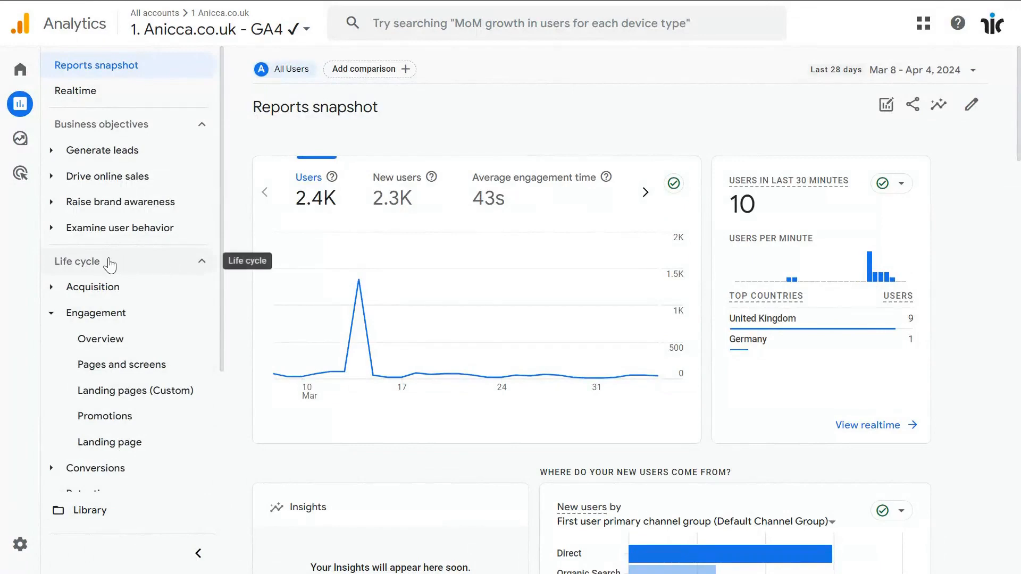
- Open the report Library and examine its remaining collections and the list of reports
left_click(78, 517)
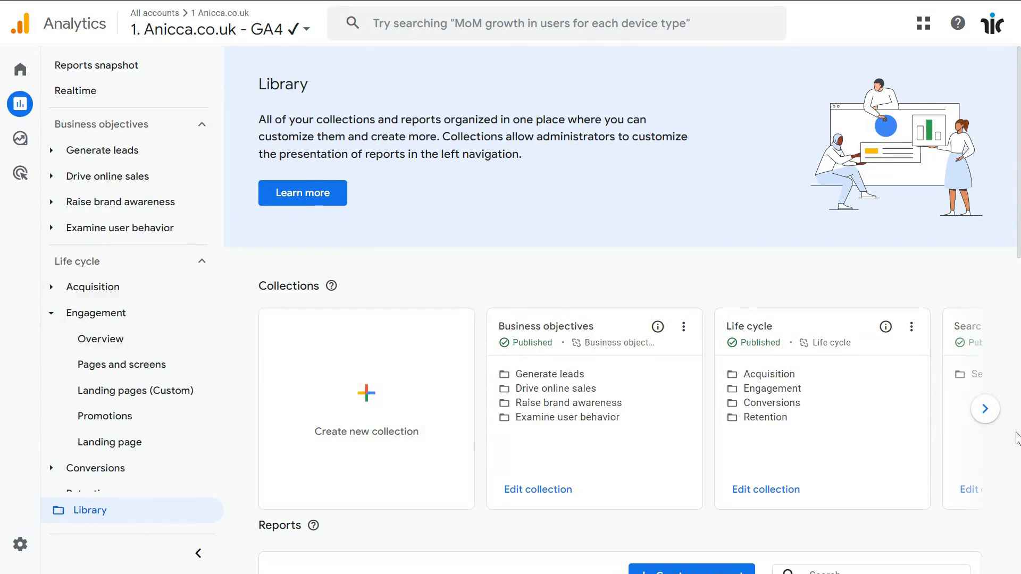
left_click(983, 410)
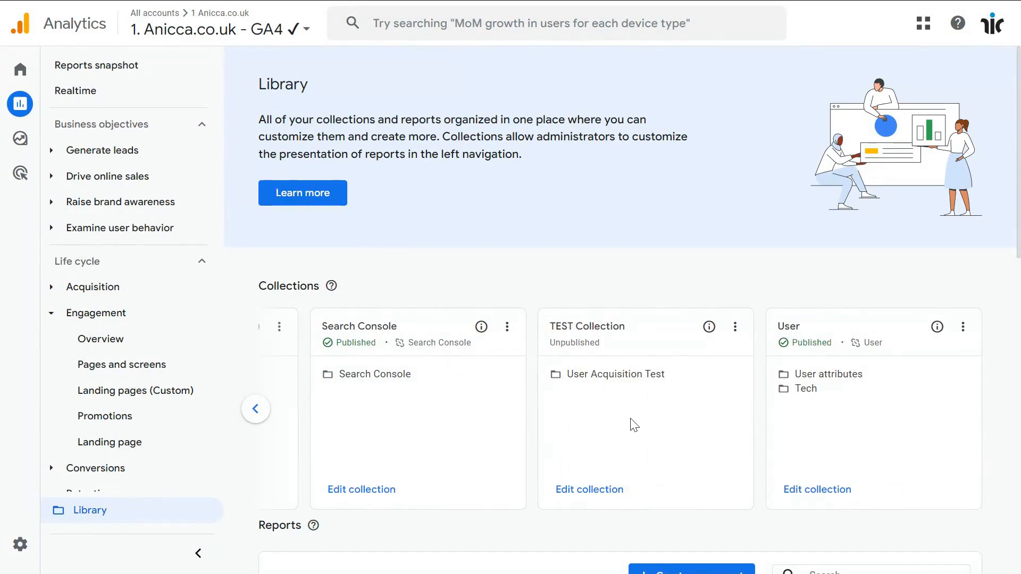
left_click_drag(1019, 222, 1020, 395)
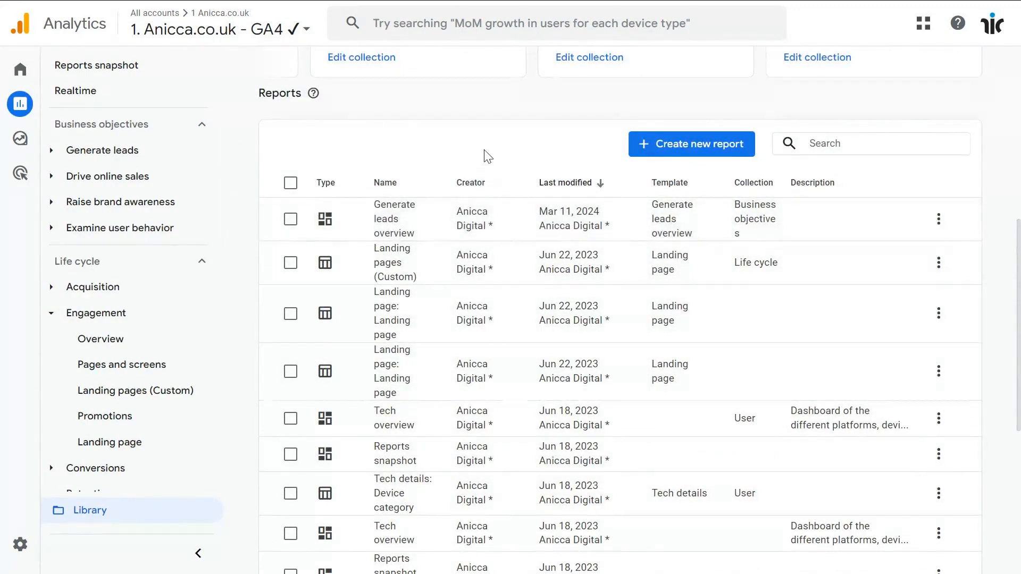
- Search Analytics for "interest" and open the suggested User attributes Overview report
left_click(394, 23)
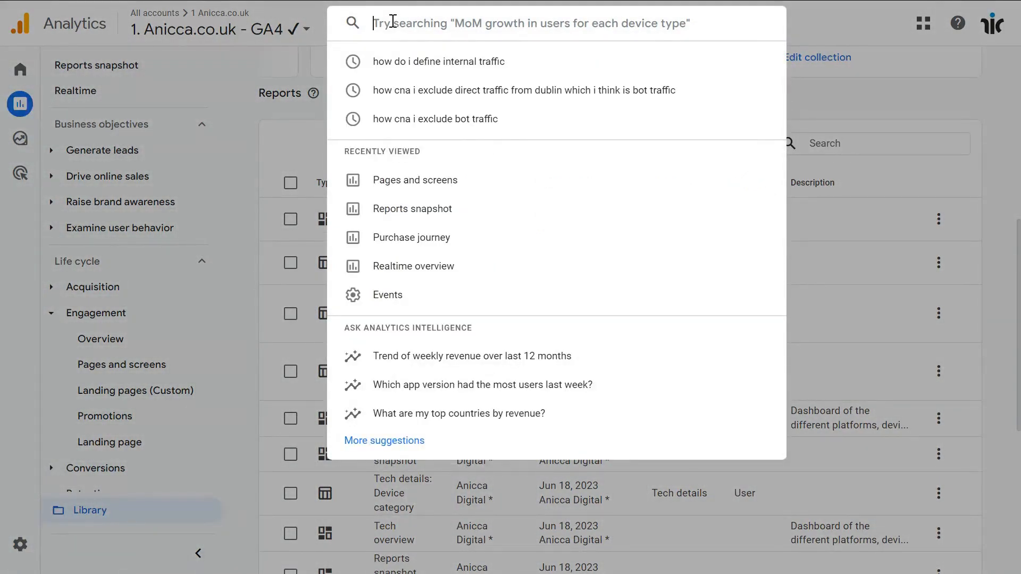
type("interest")
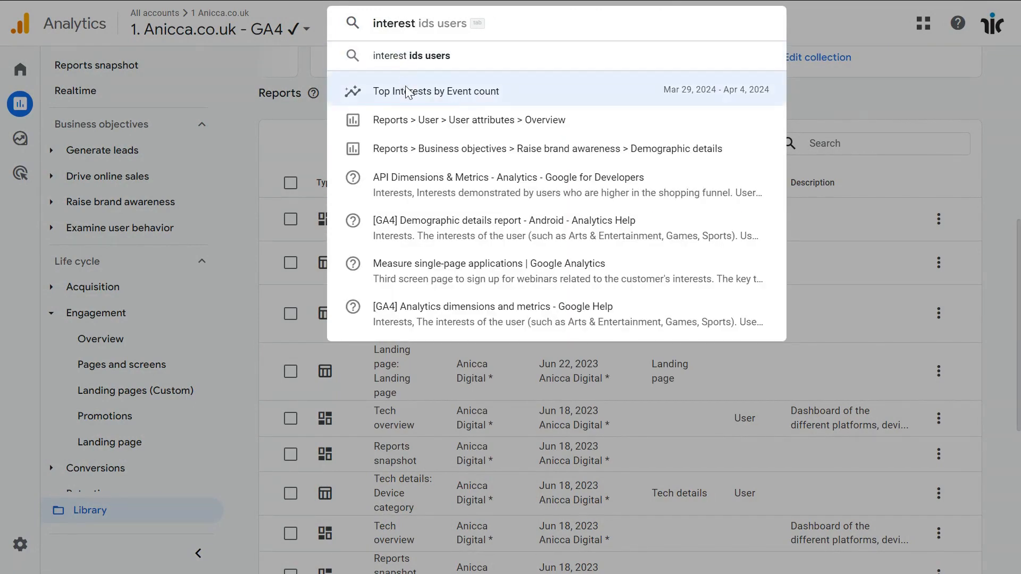
left_click(412, 127)
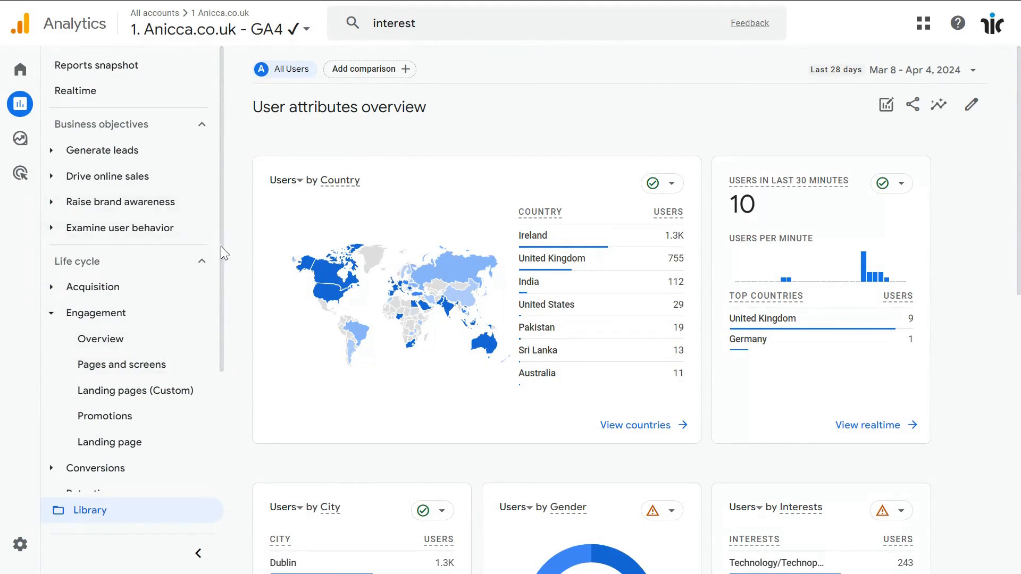
- Collapse the Engagement group, expand User attributes, and open its Overview report from the report navigation
left_click(52, 317)
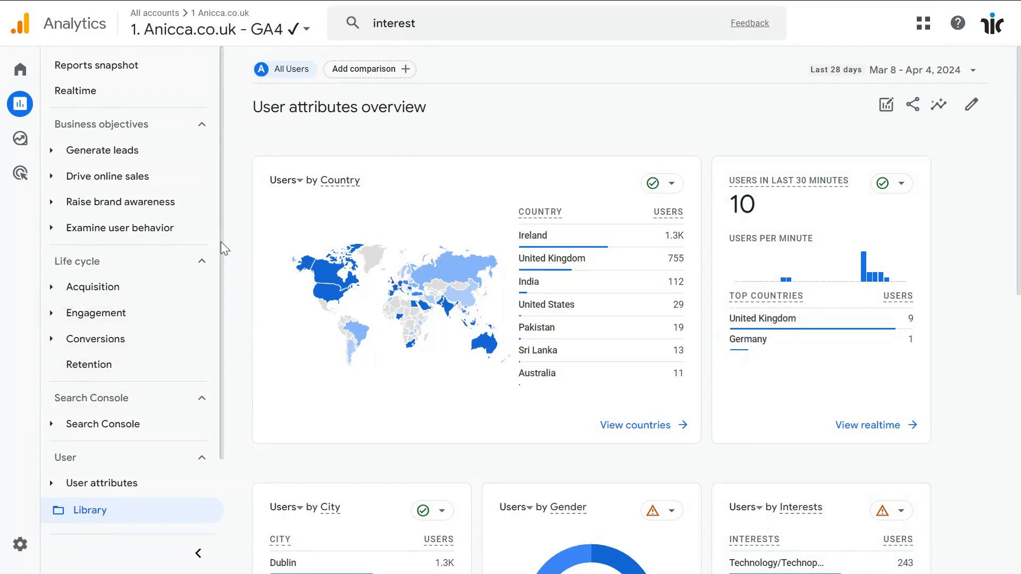
scroll(221, 247, "down", 1)
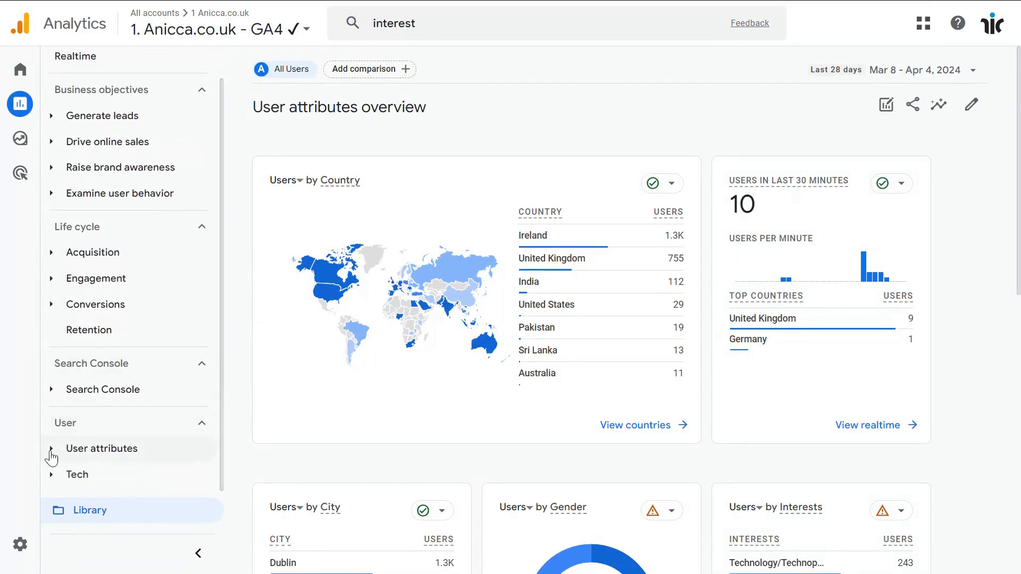
left_click(51, 456)
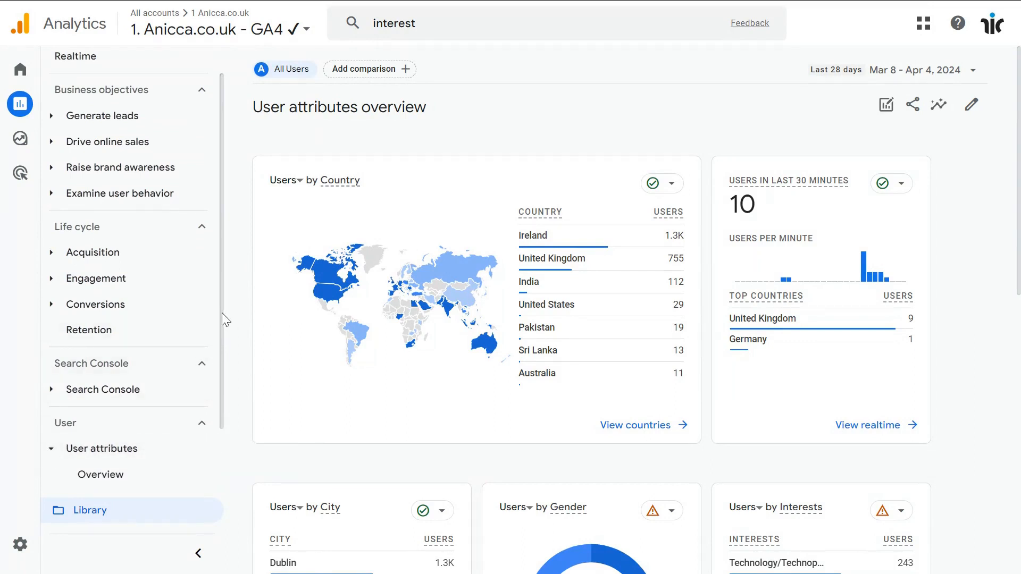
scroll(223, 340, "down", 2)
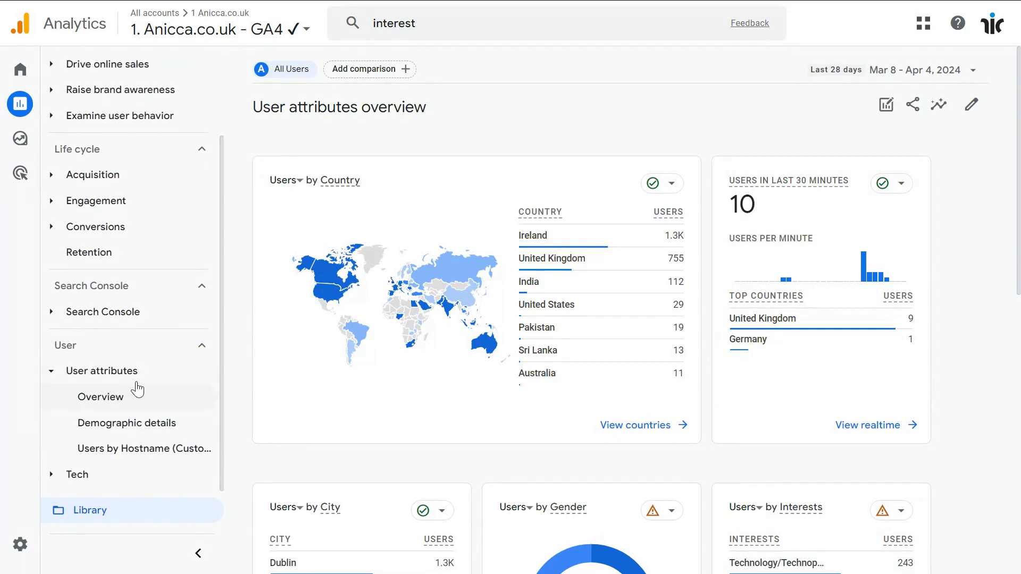
left_click(96, 405)
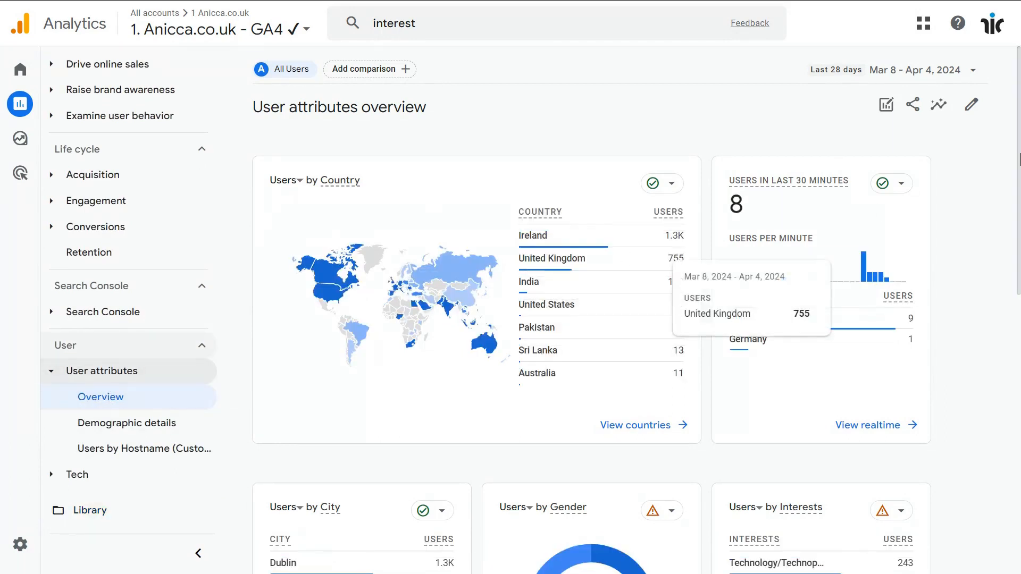
- Open the detailed interests report from the overview's Interests card and set its primary dimension to Region
left_click_drag(1020, 81, 1019, 276)
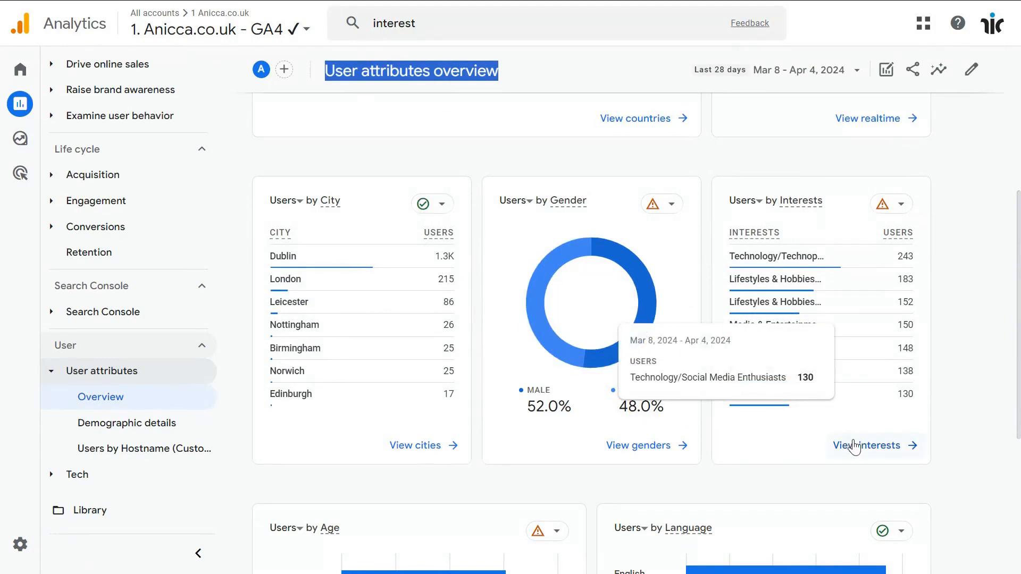
left_click(853, 447)
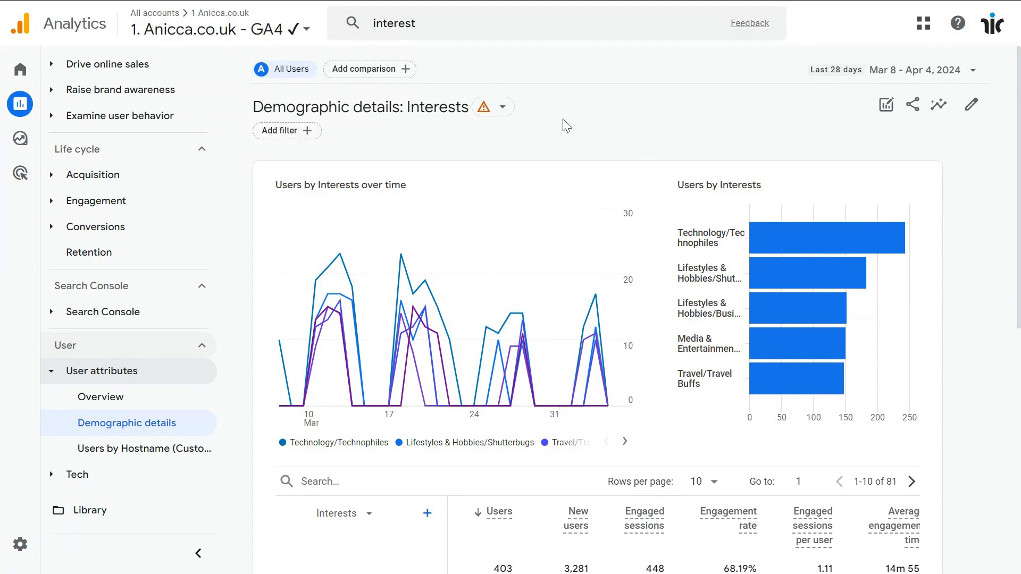
left_click_drag(1019, 166, 1019, 312)
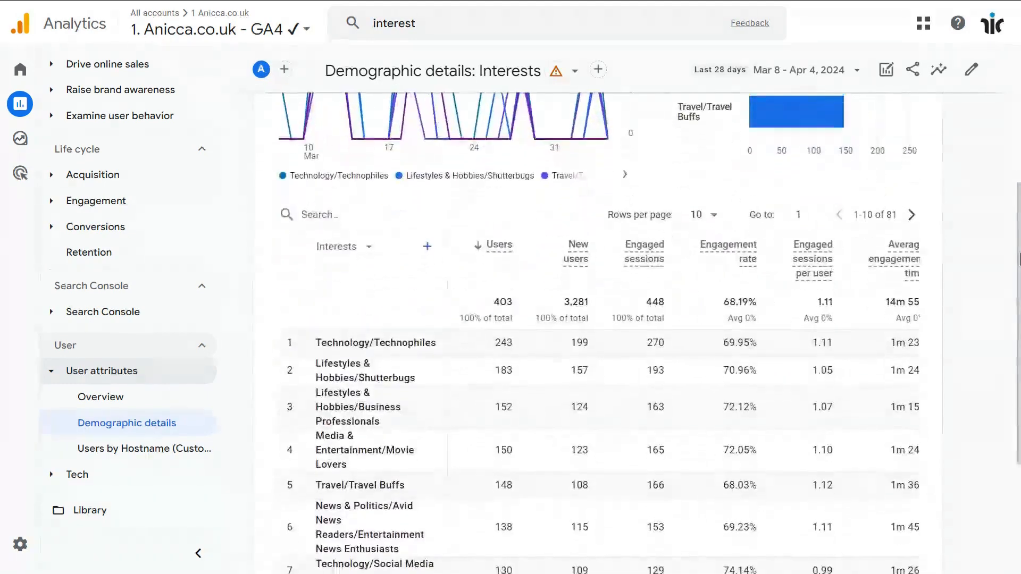
left_click(369, 245)
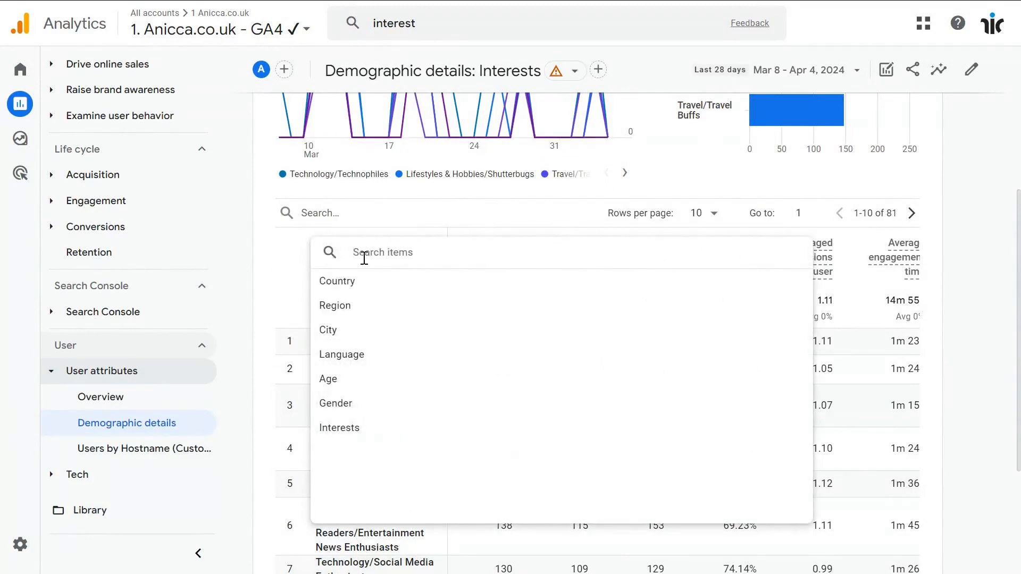
left_click(337, 306)
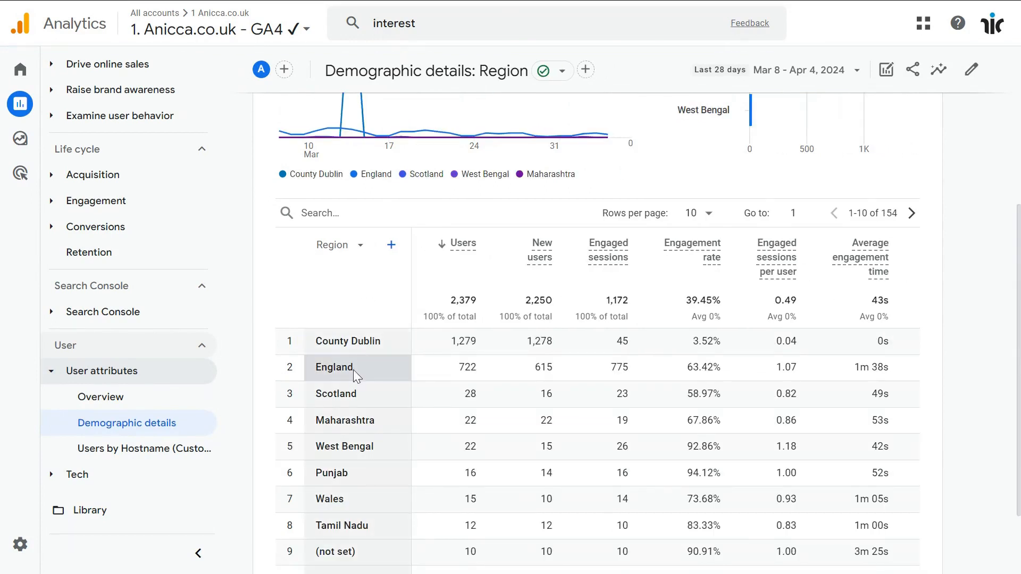
- Open the Demographic details report under User attributes, set its primary dimension to Interests, and review the table
left_click(110, 433)
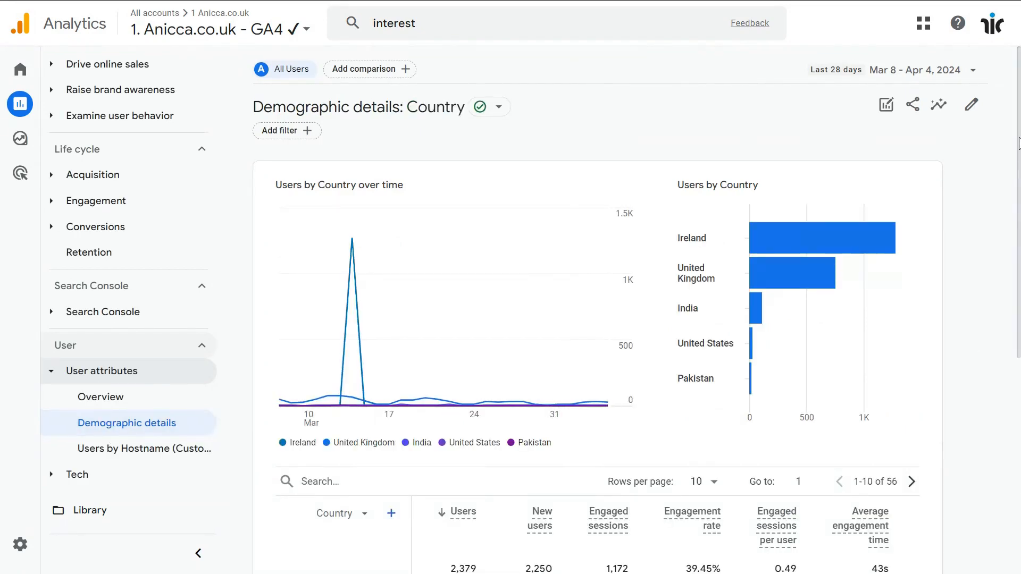
scroll(619, 301, "down", 4)
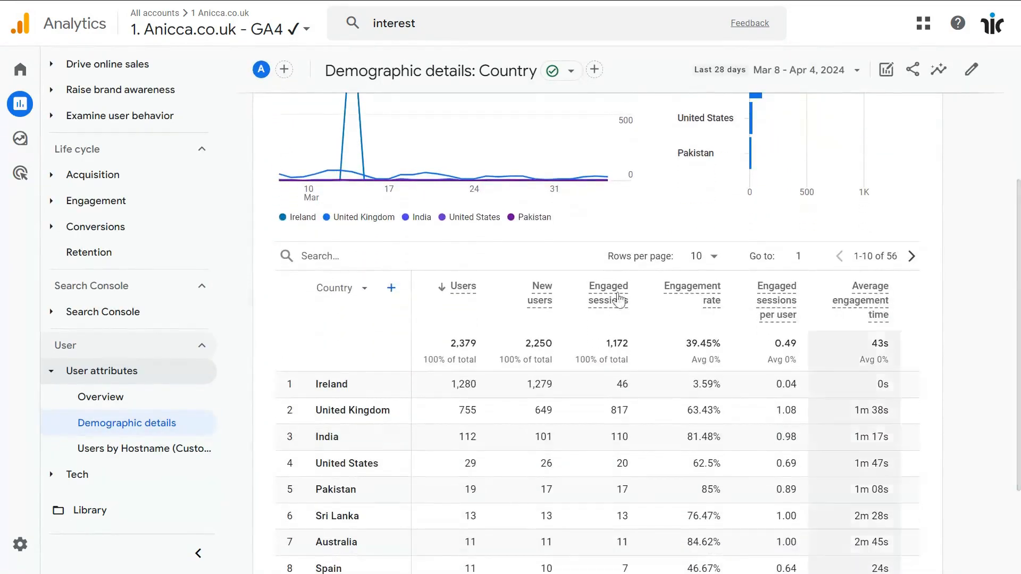
left_click(365, 289)
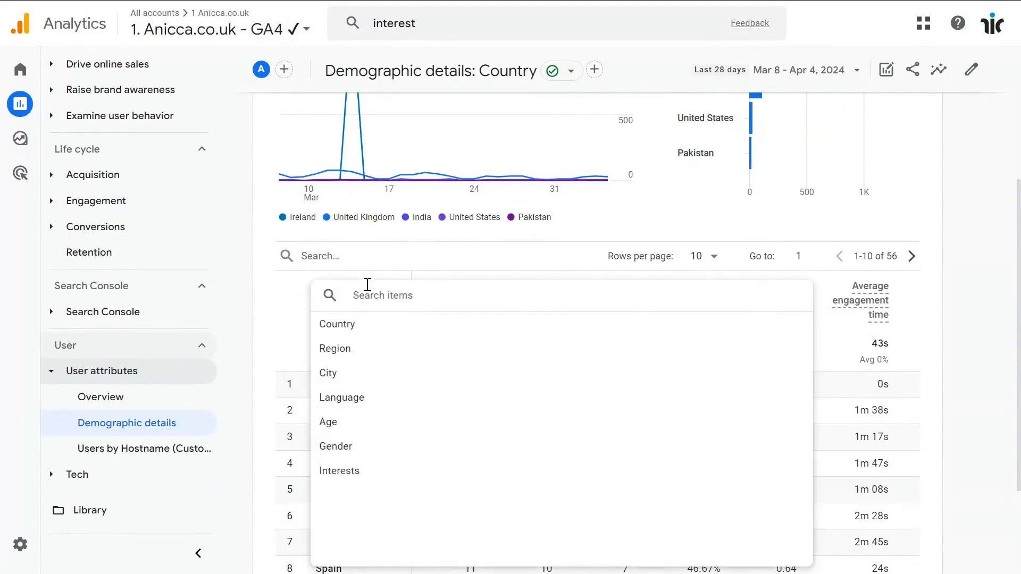
left_click(326, 470)
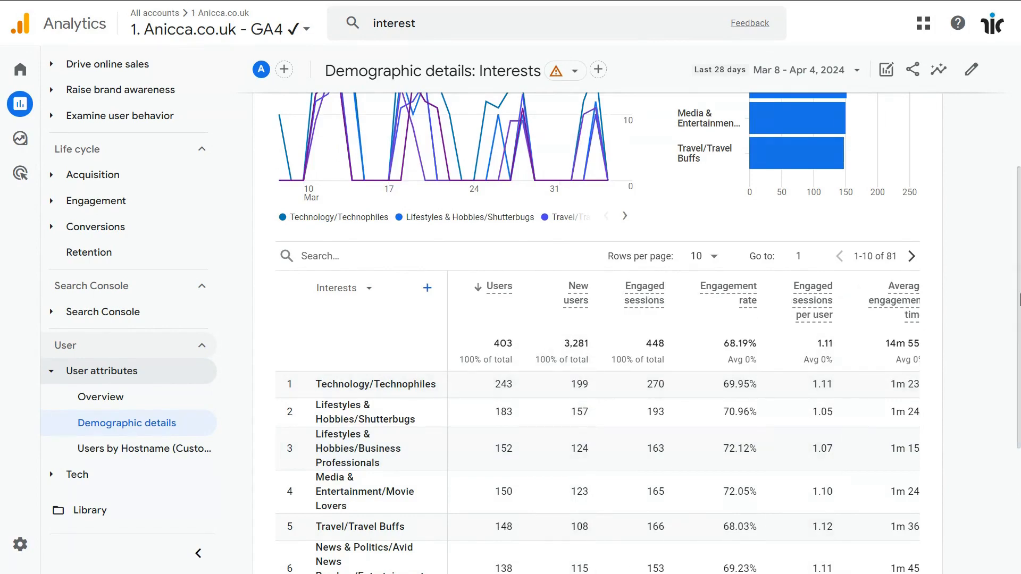
scroll(1018, 314, "down", 2)
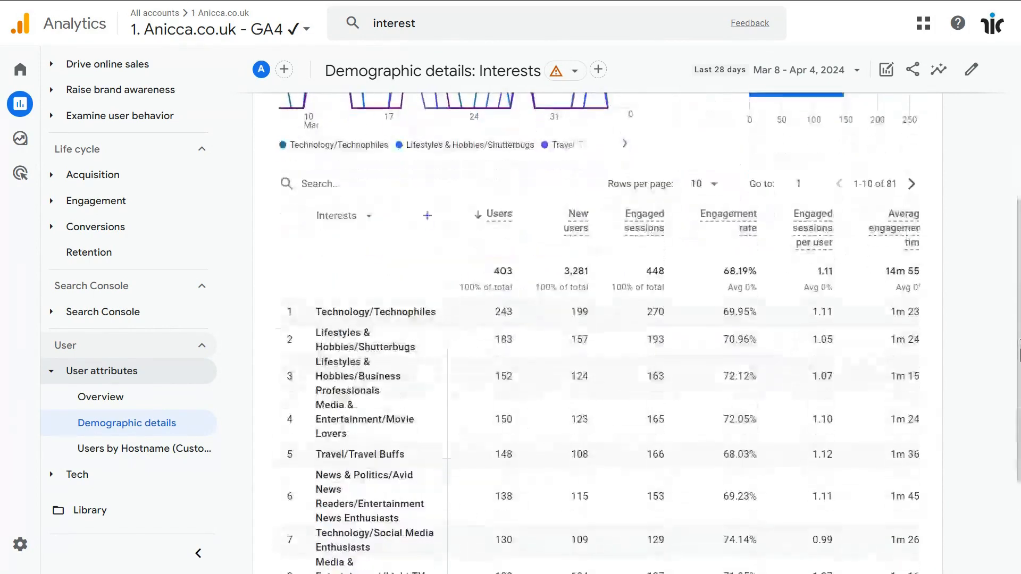
- Open the report Library and search its reports list for "interes"
left_click(99, 517)
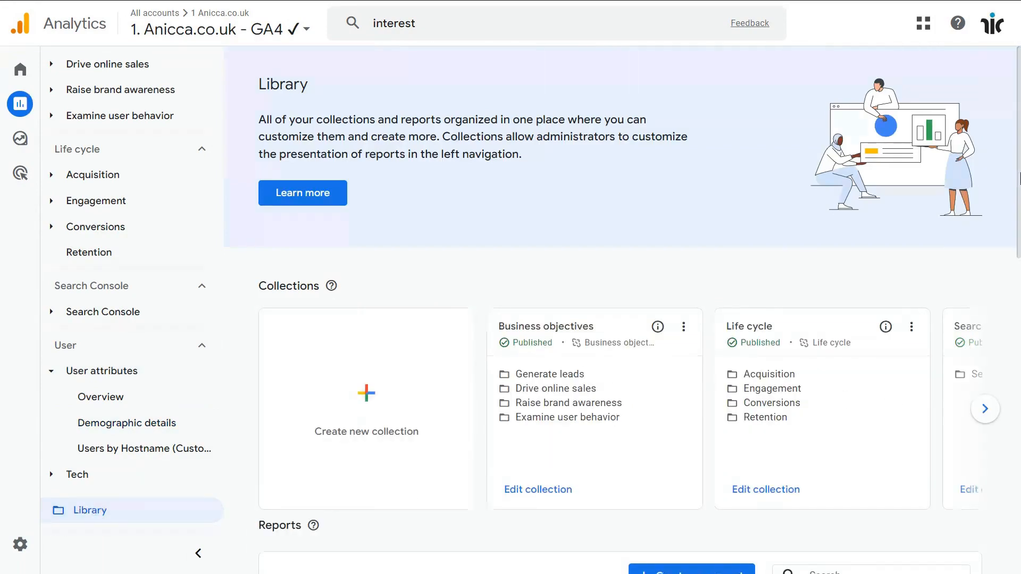
left_click_drag(1019, 242, 1019, 378)
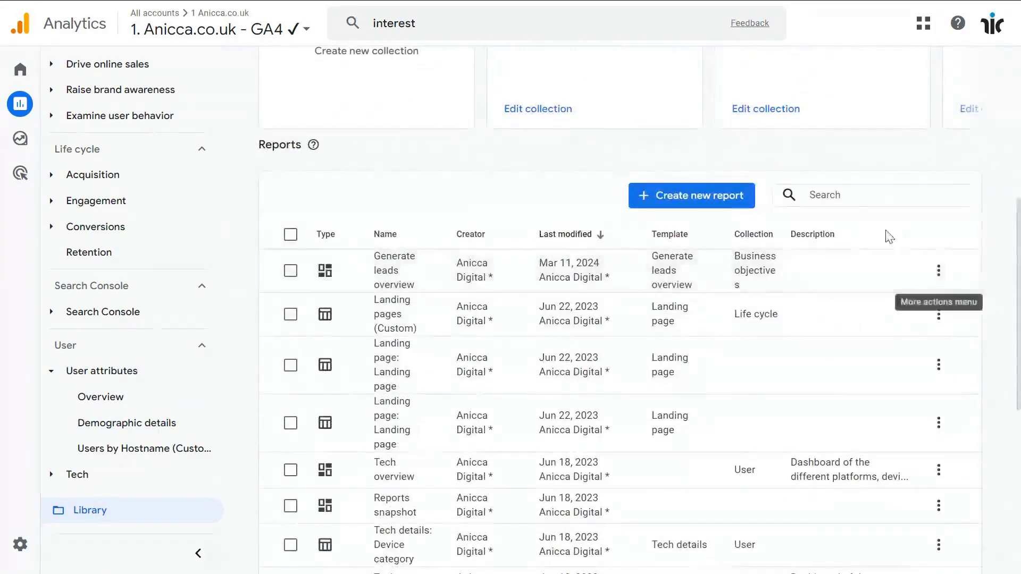
left_click(834, 194)
type("int")
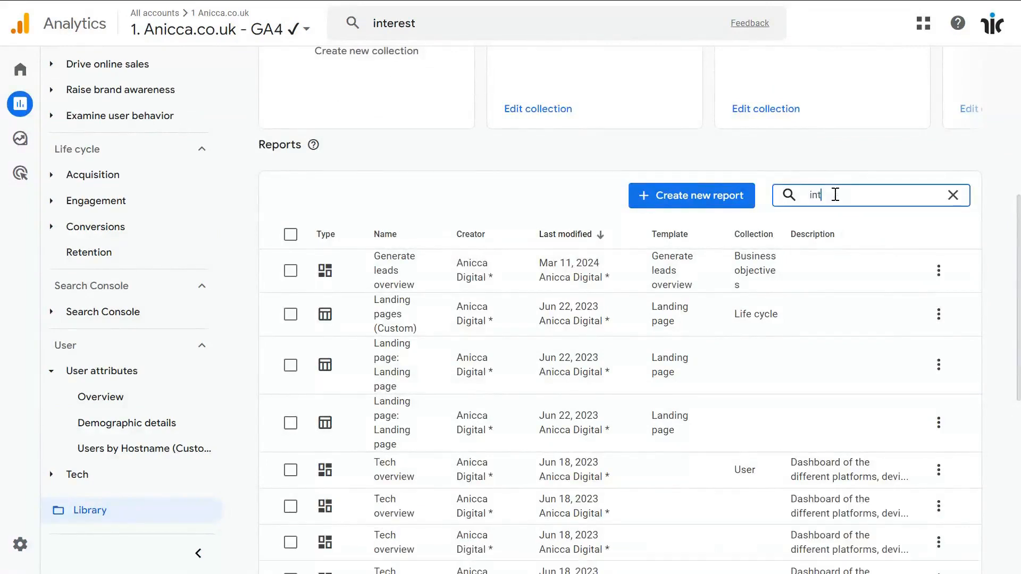
type("eresr")
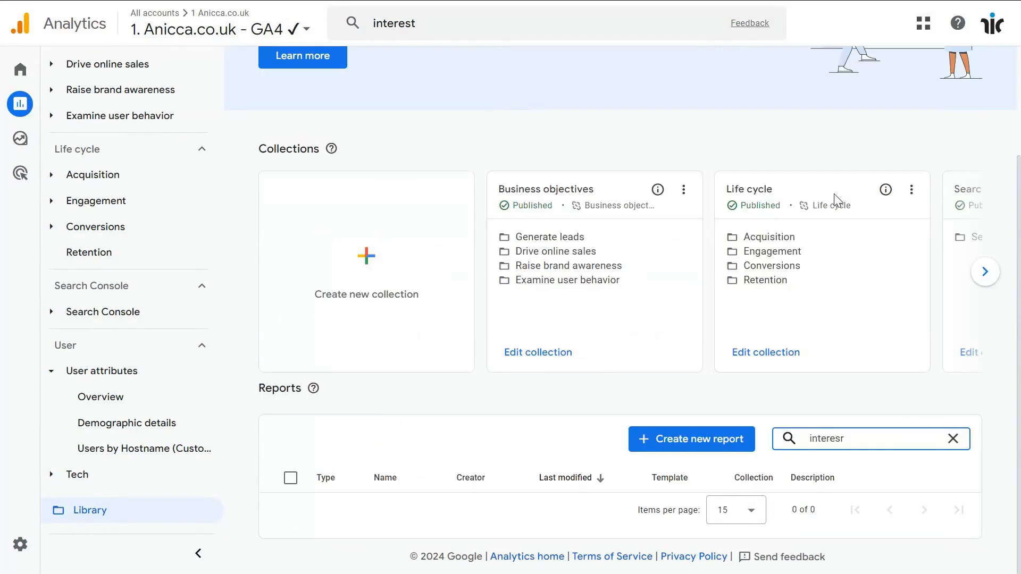
key("BackSpace")
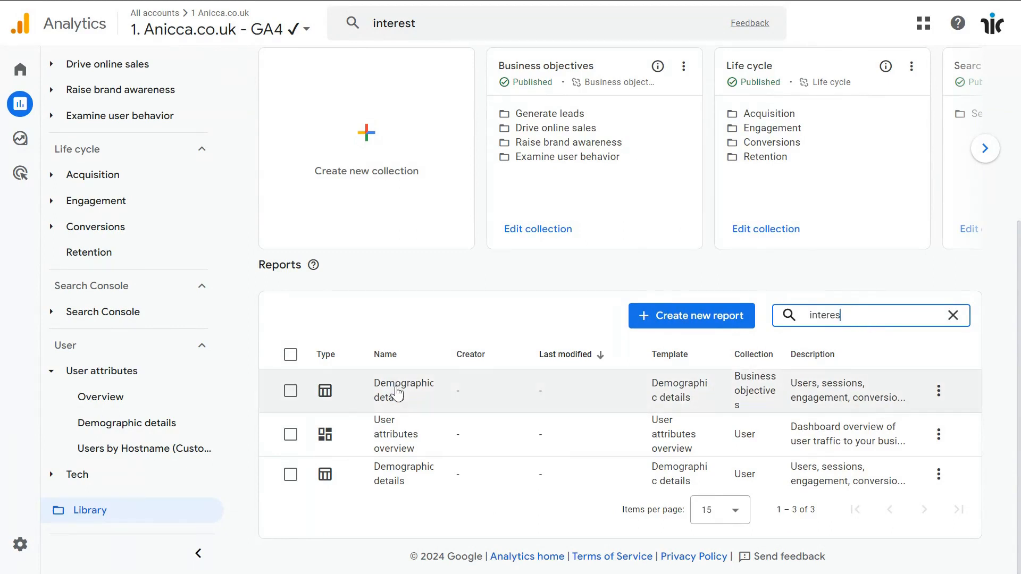
- Create a new detail report from the Demographic details template
left_click(685, 319)
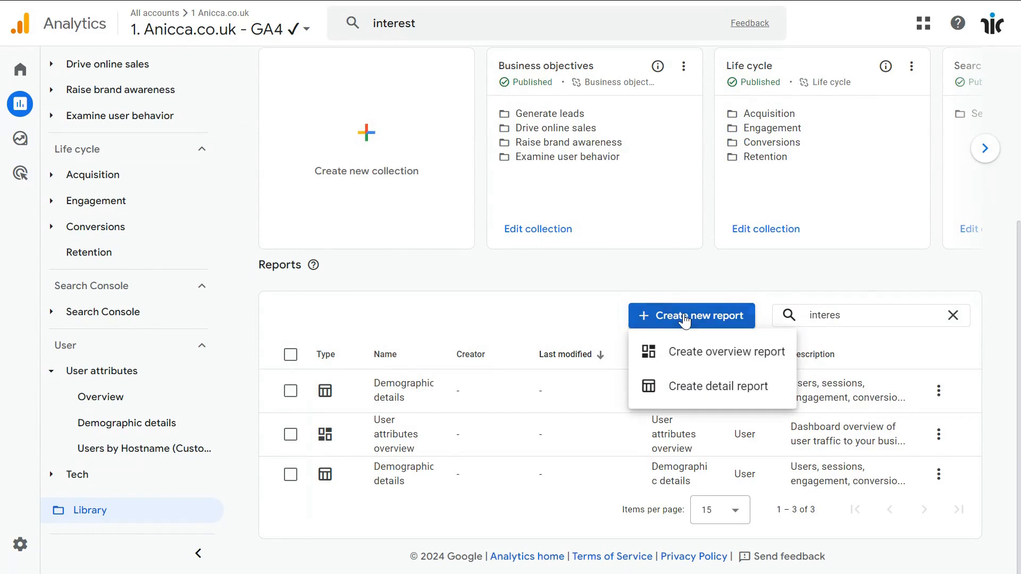
left_click(688, 393)
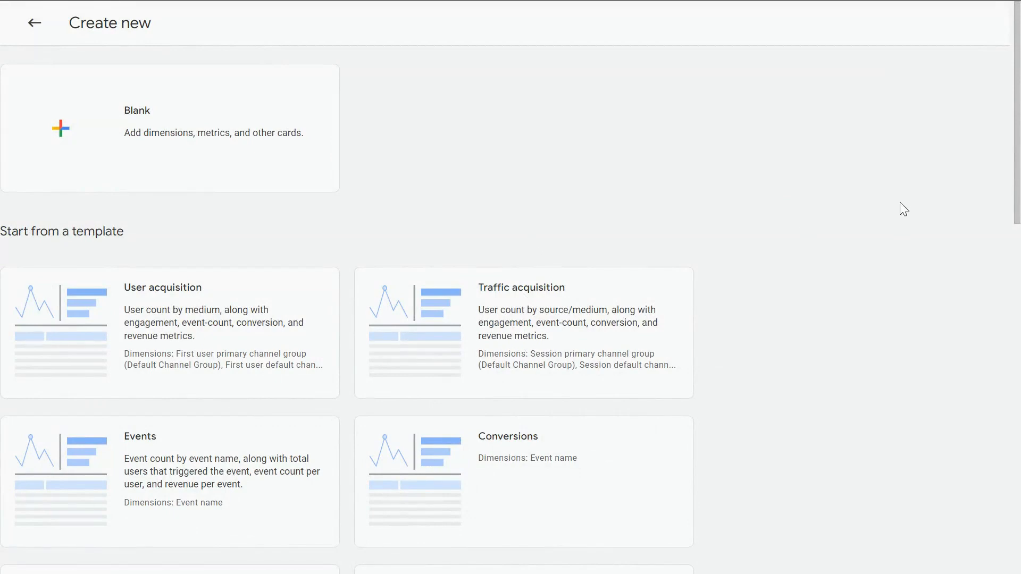
left_click_drag(1016, 150, 1020, 472)
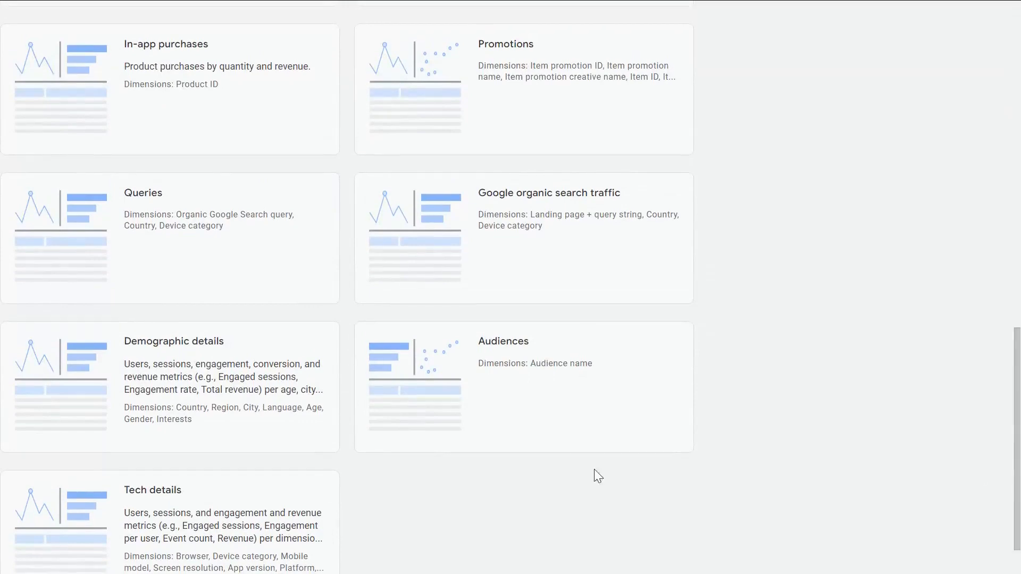
left_click(163, 361)
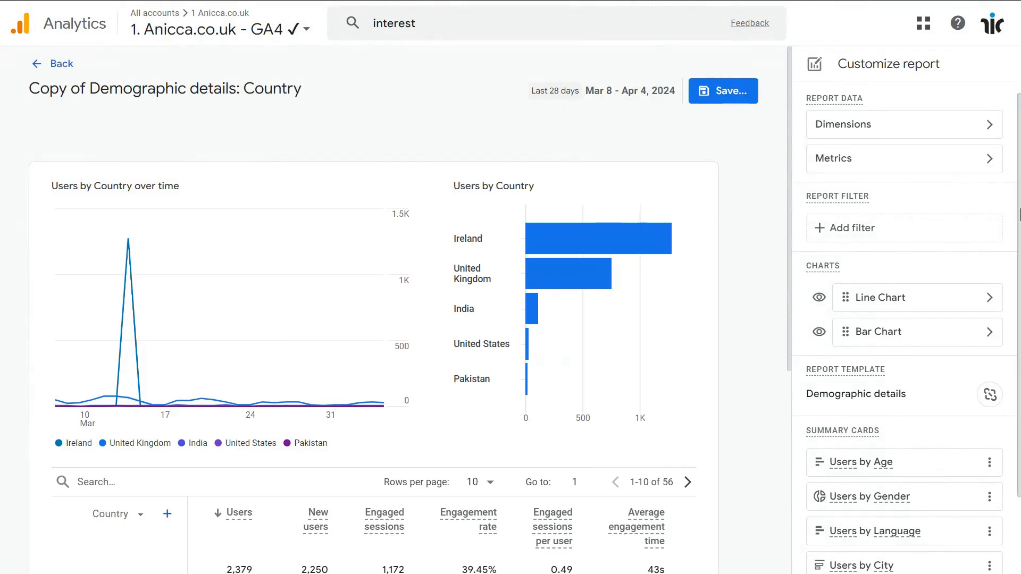
- Open the report copy's Dimensions settings and review its primary dimensions alongside the country table
left_click(988, 129)
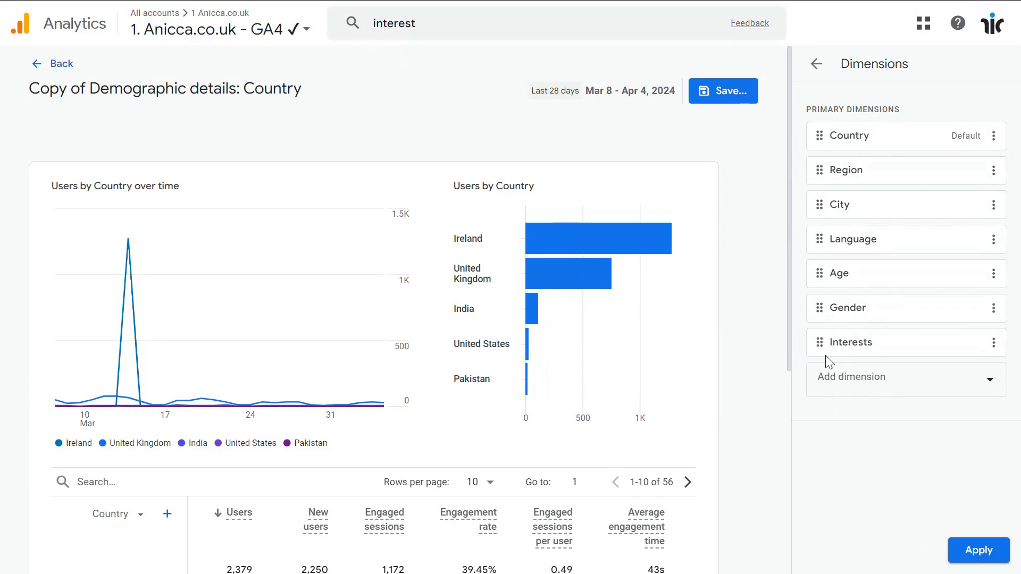
left_click(831, 382)
left_click_drag(787, 184, 787, 377)
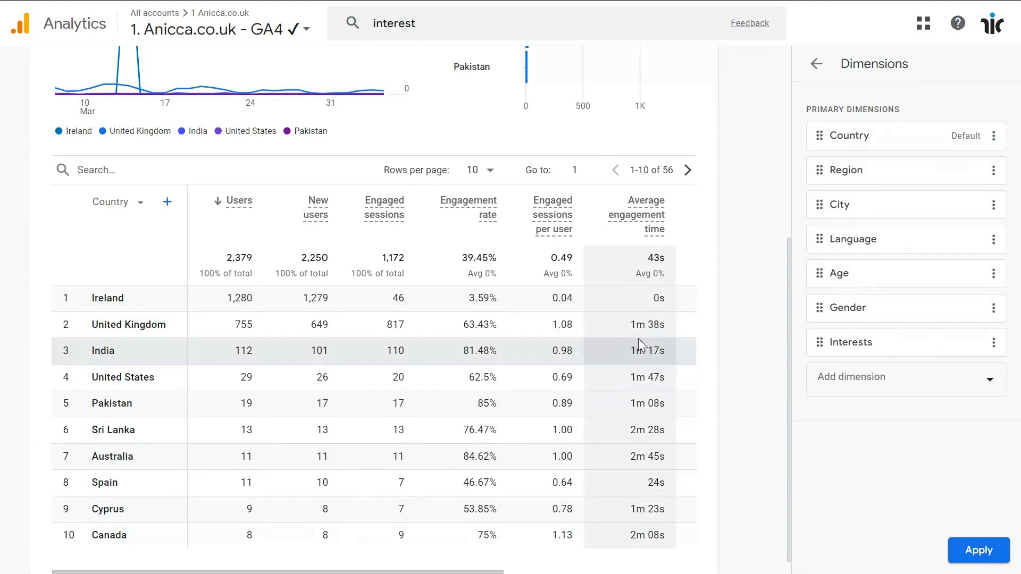
- Exit the browser's full-screen view, switch to the GA4 Webinar presentation in PowerPoint, and start the slide show from slide 13
key("F11")
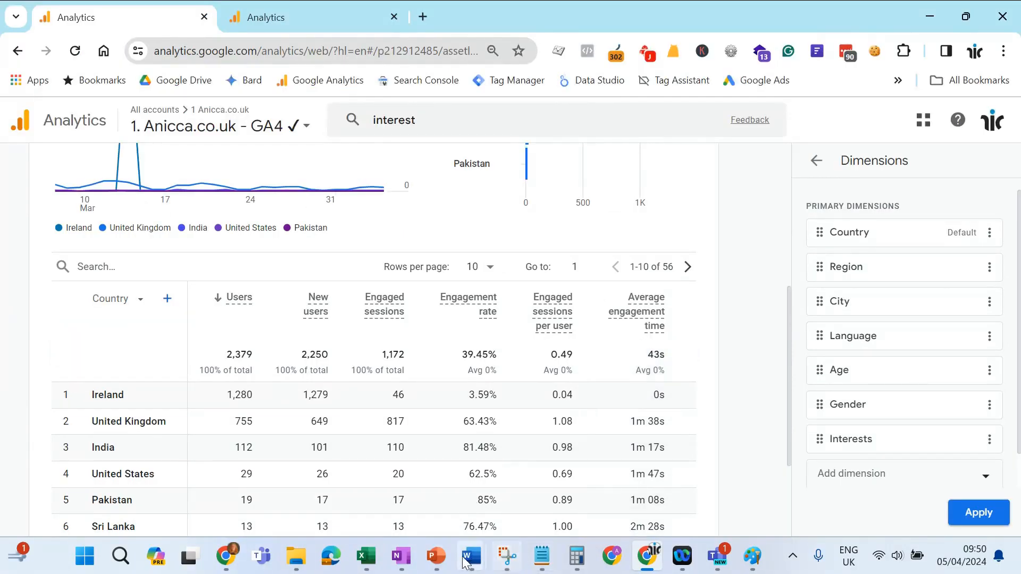
left_click(441, 565)
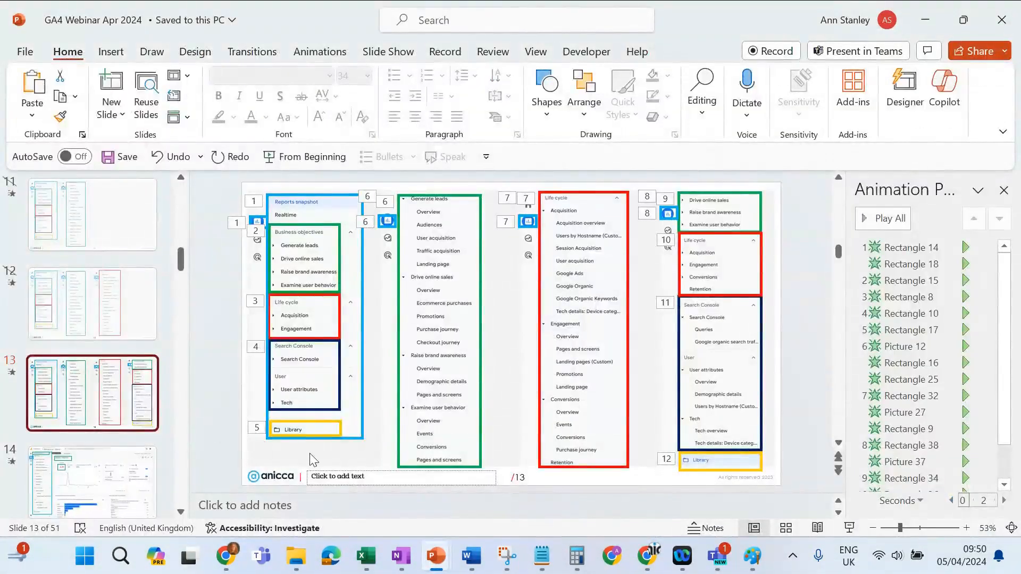
left_click(849, 528)
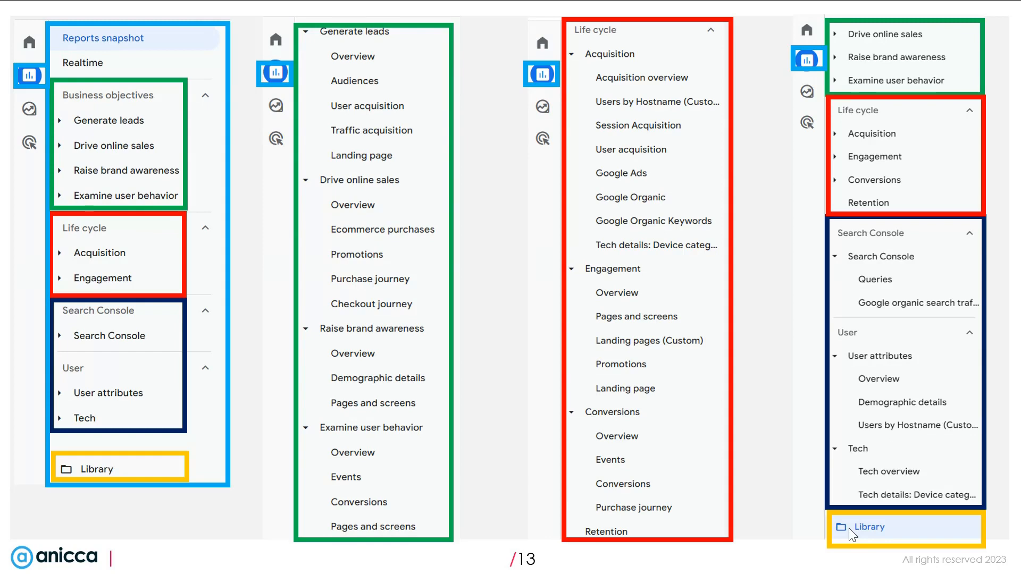
key("Right")
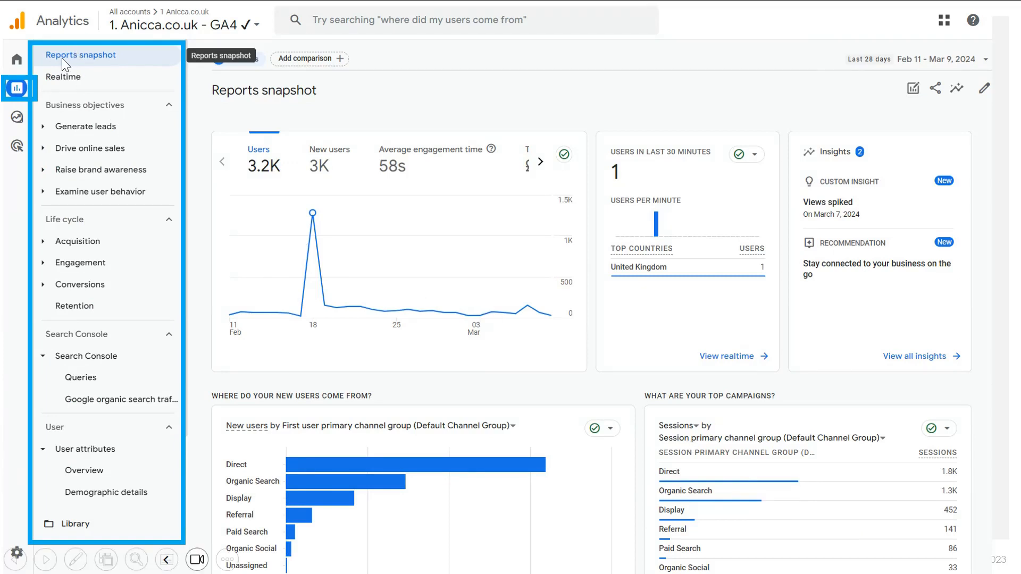
key("Right")
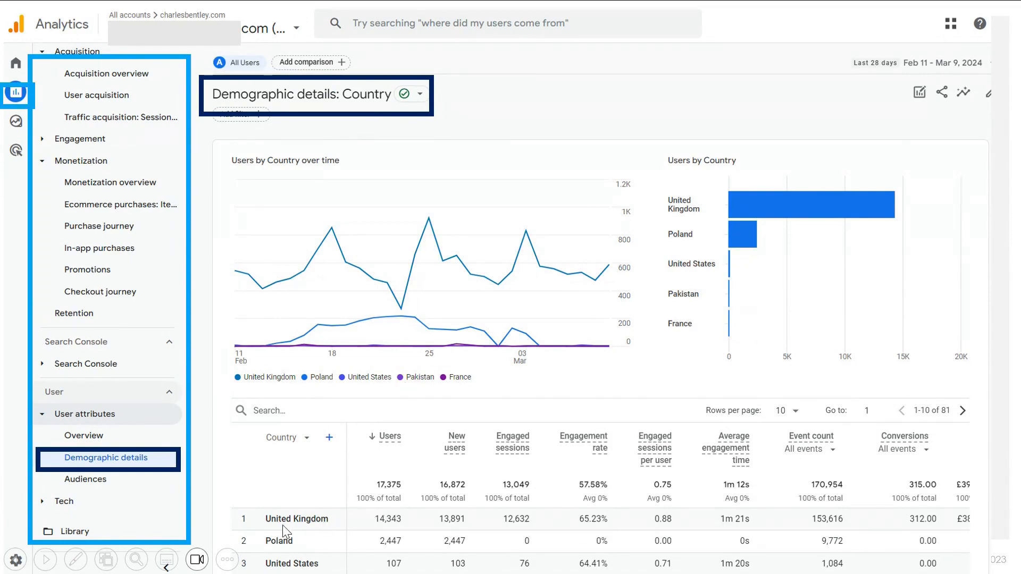
left_click(614, 121)
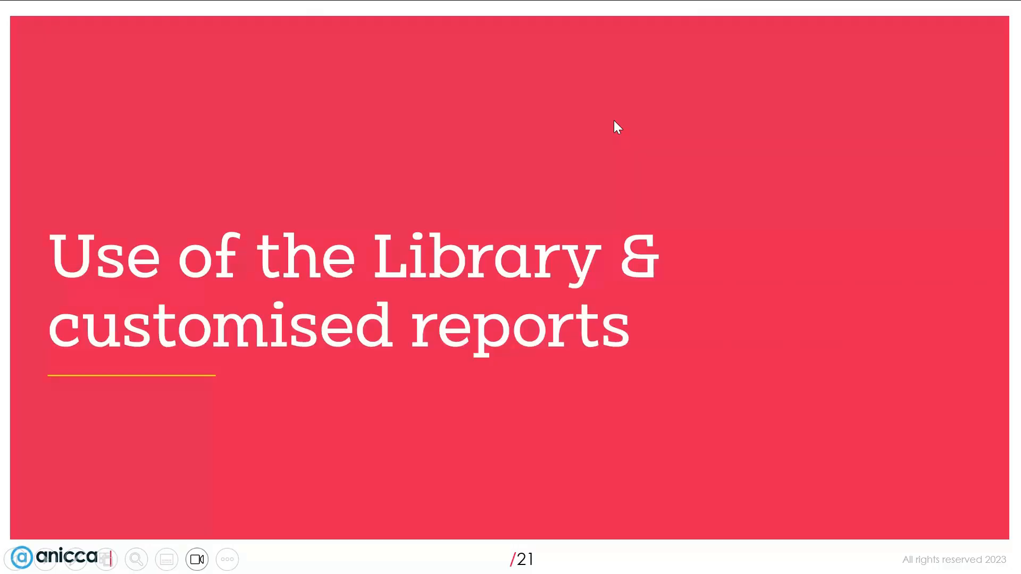
left_click(614, 121)
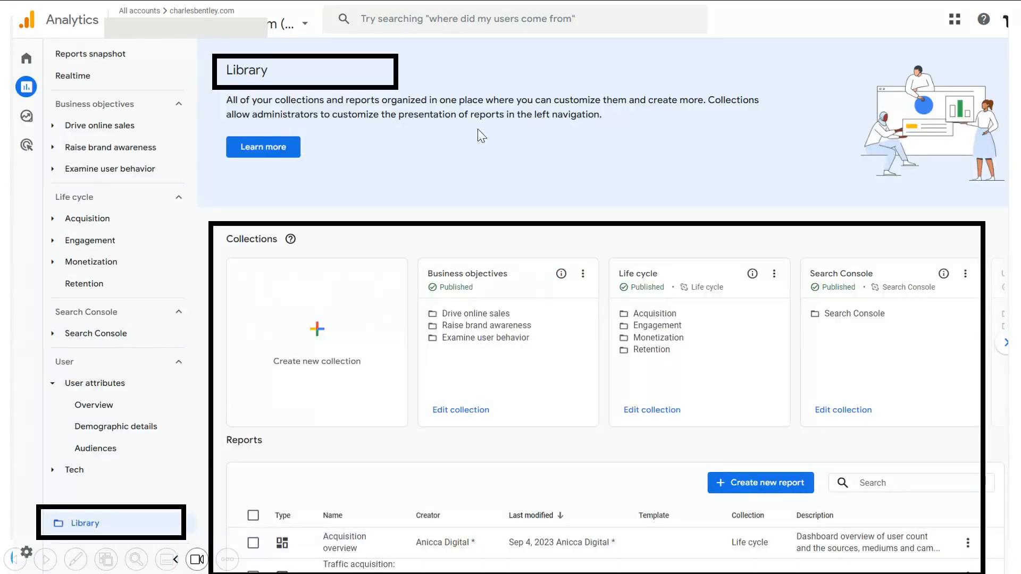
left_click(995, 1)
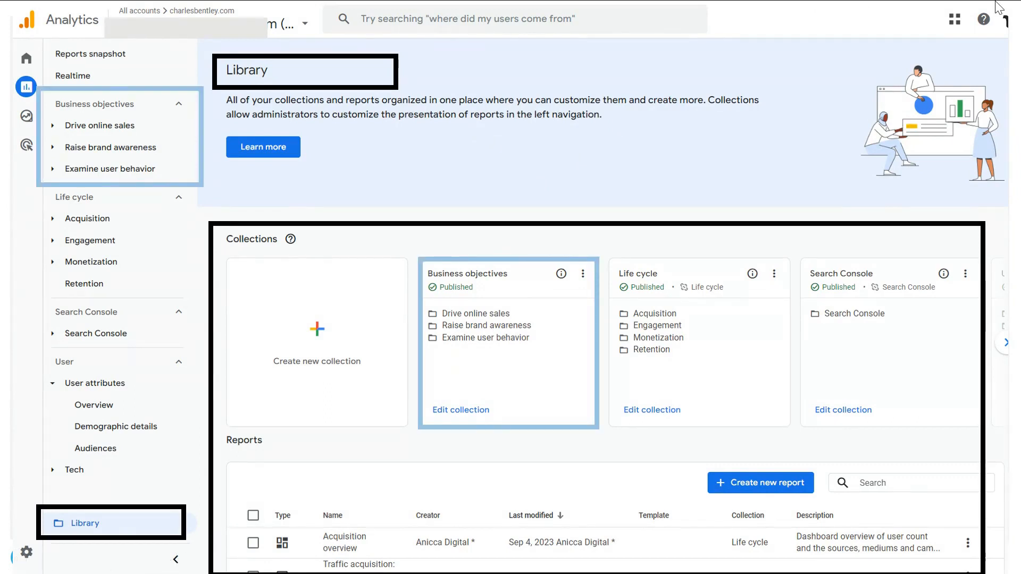
left_click(996, 2)
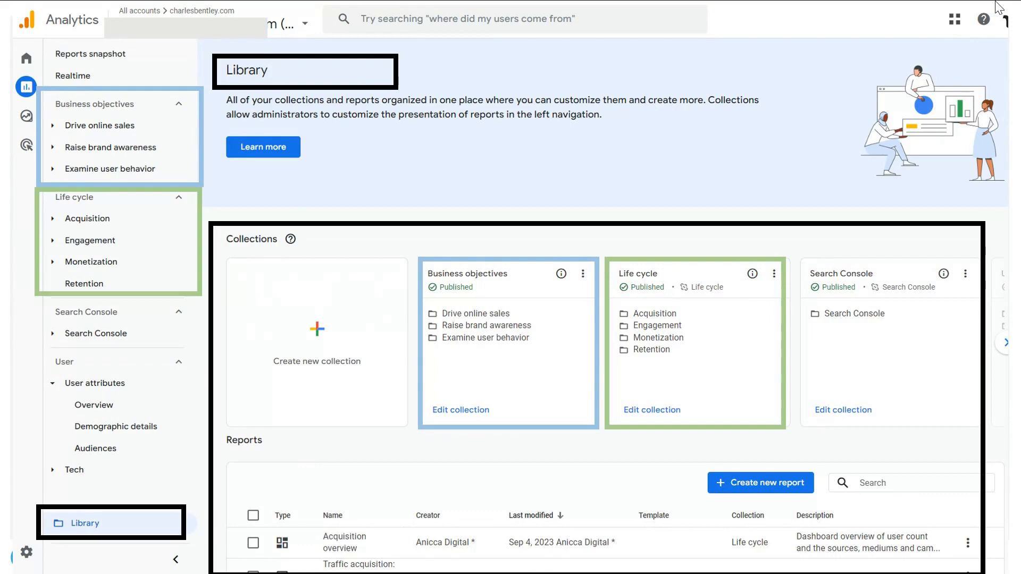
left_click(995, 2)
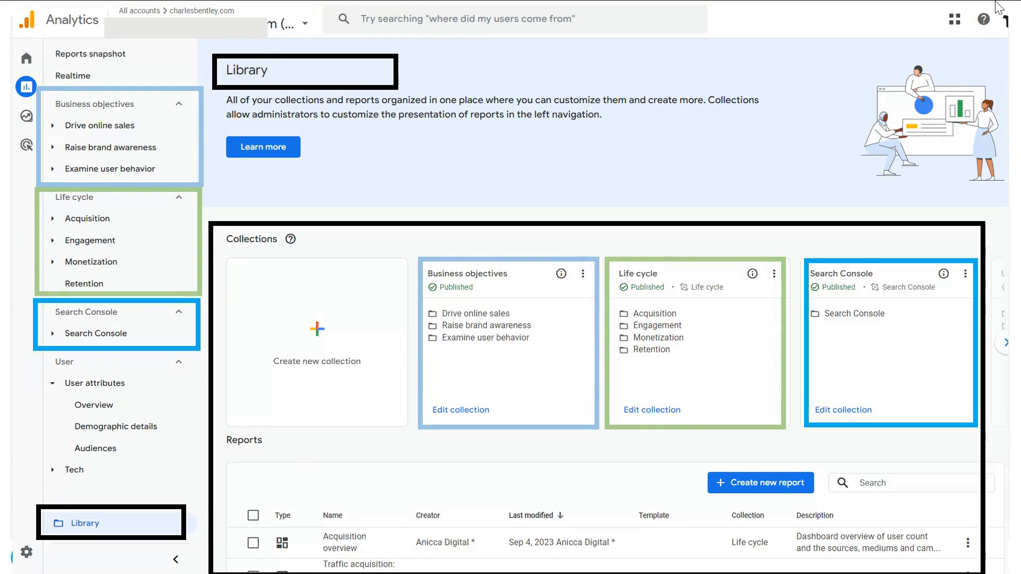
left_click(996, 3)
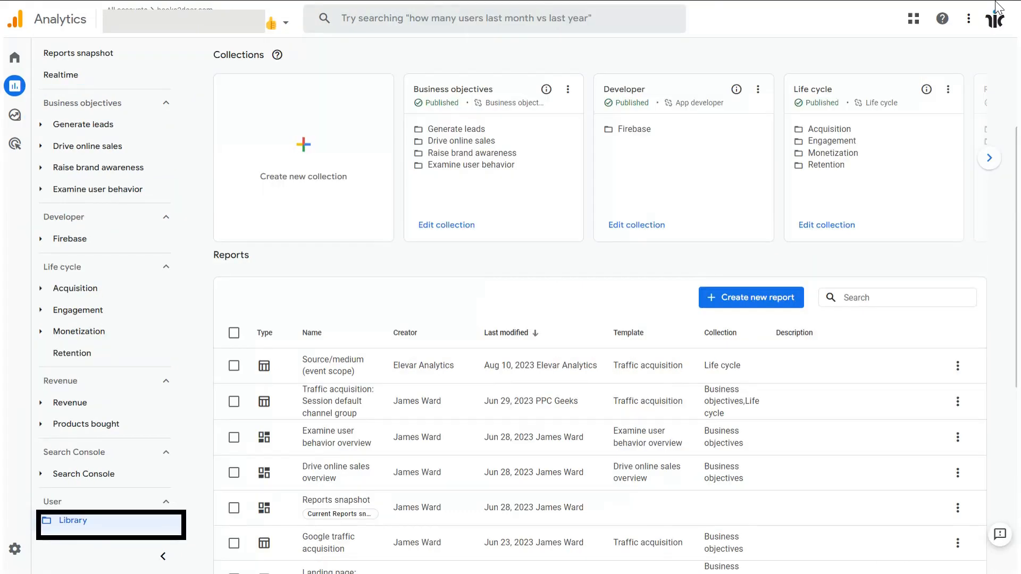
left_click(996, 3)
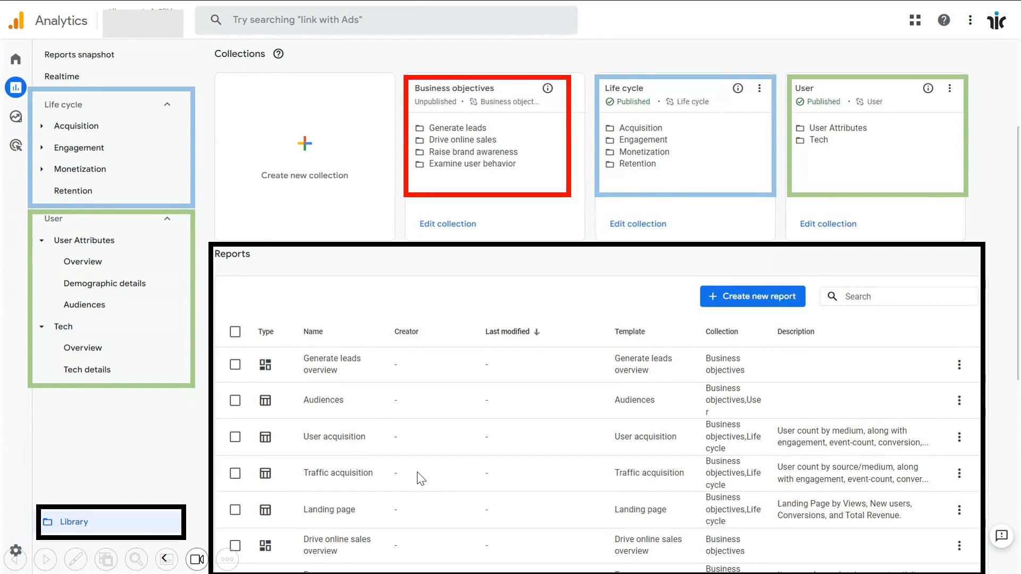
left_click(730, 310)
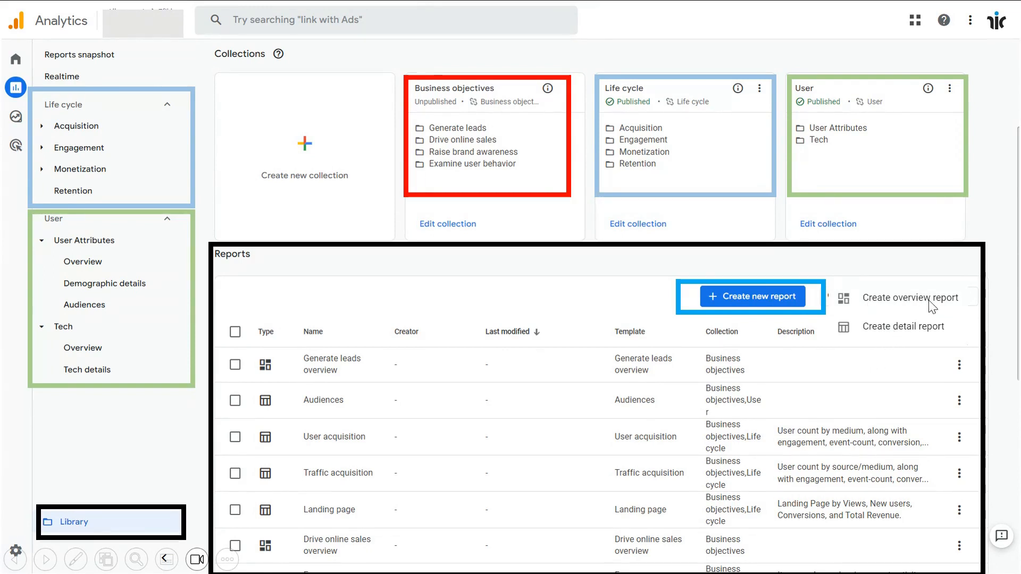
left_click(887, 342)
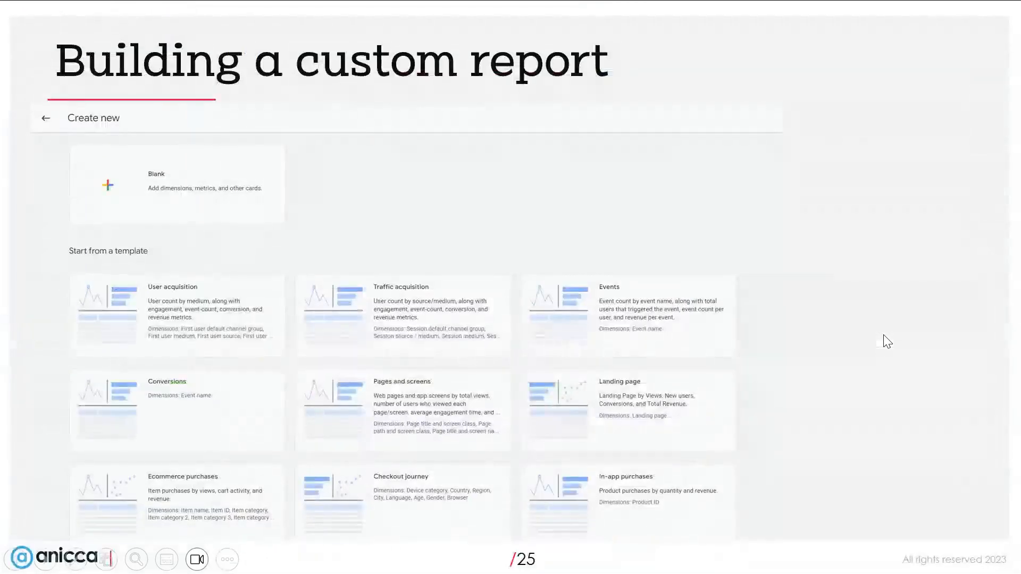